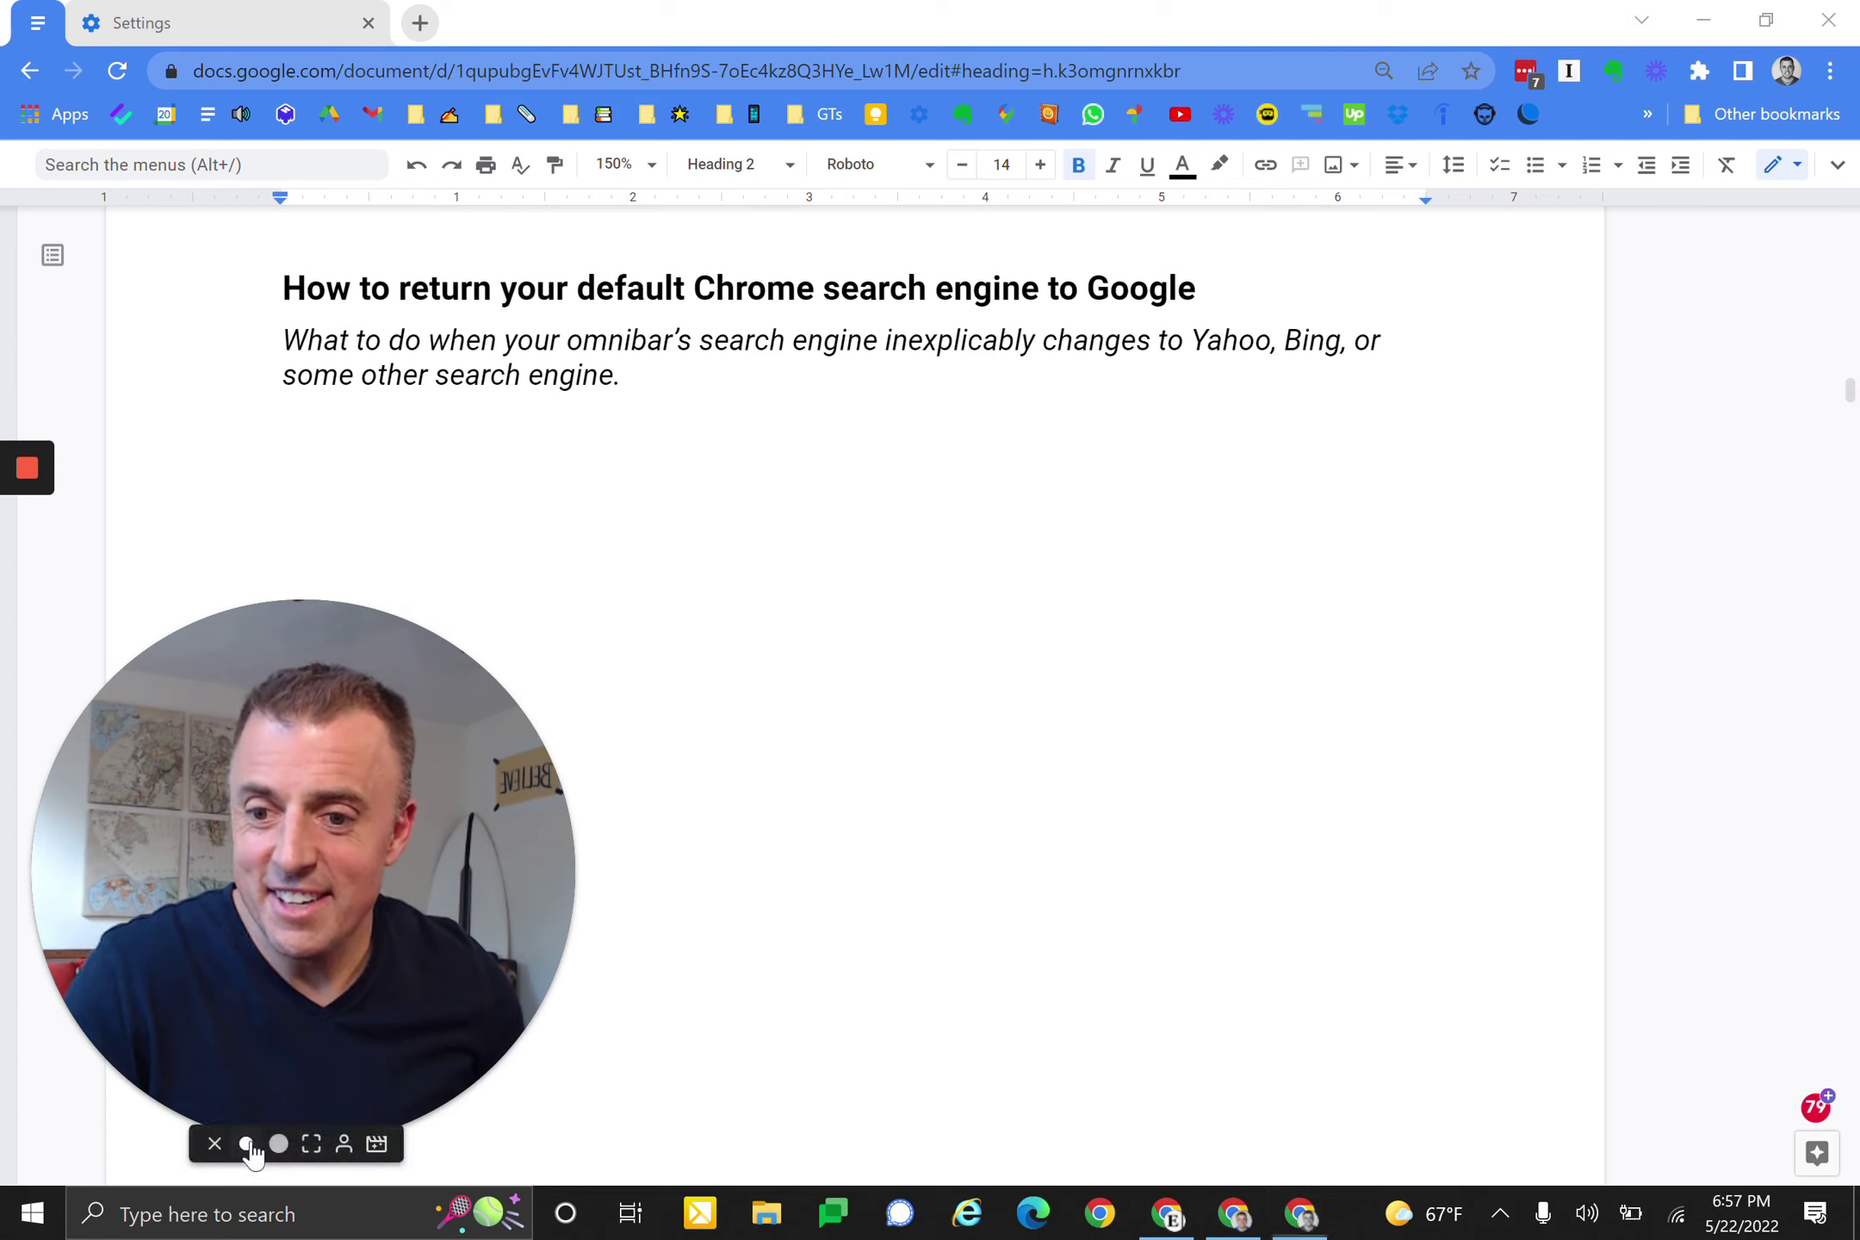
- Restore outline point 1 and its malware sub-item below the subtitle
left_click(249, 1138)
left_click(781, 648)
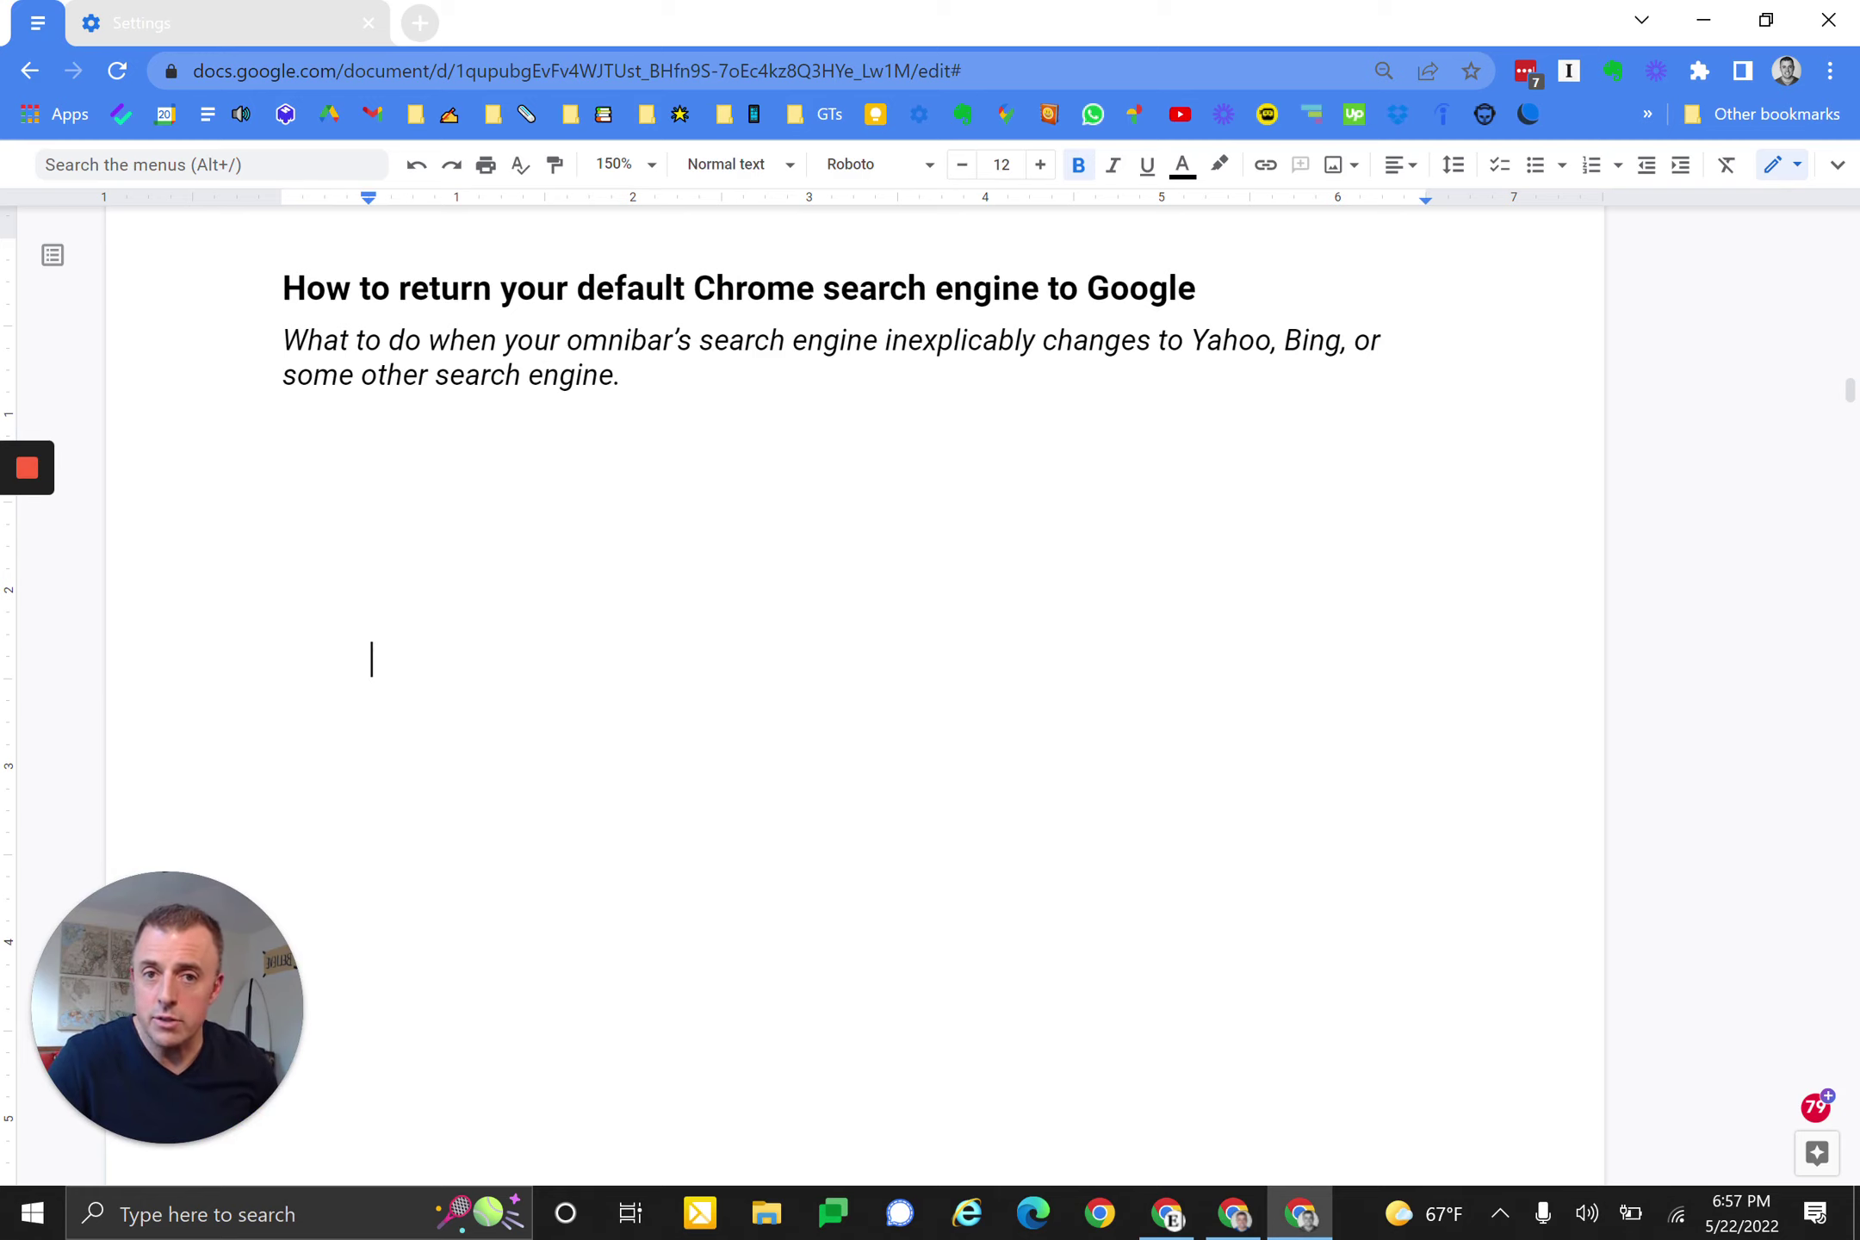
key("ctrl+z")
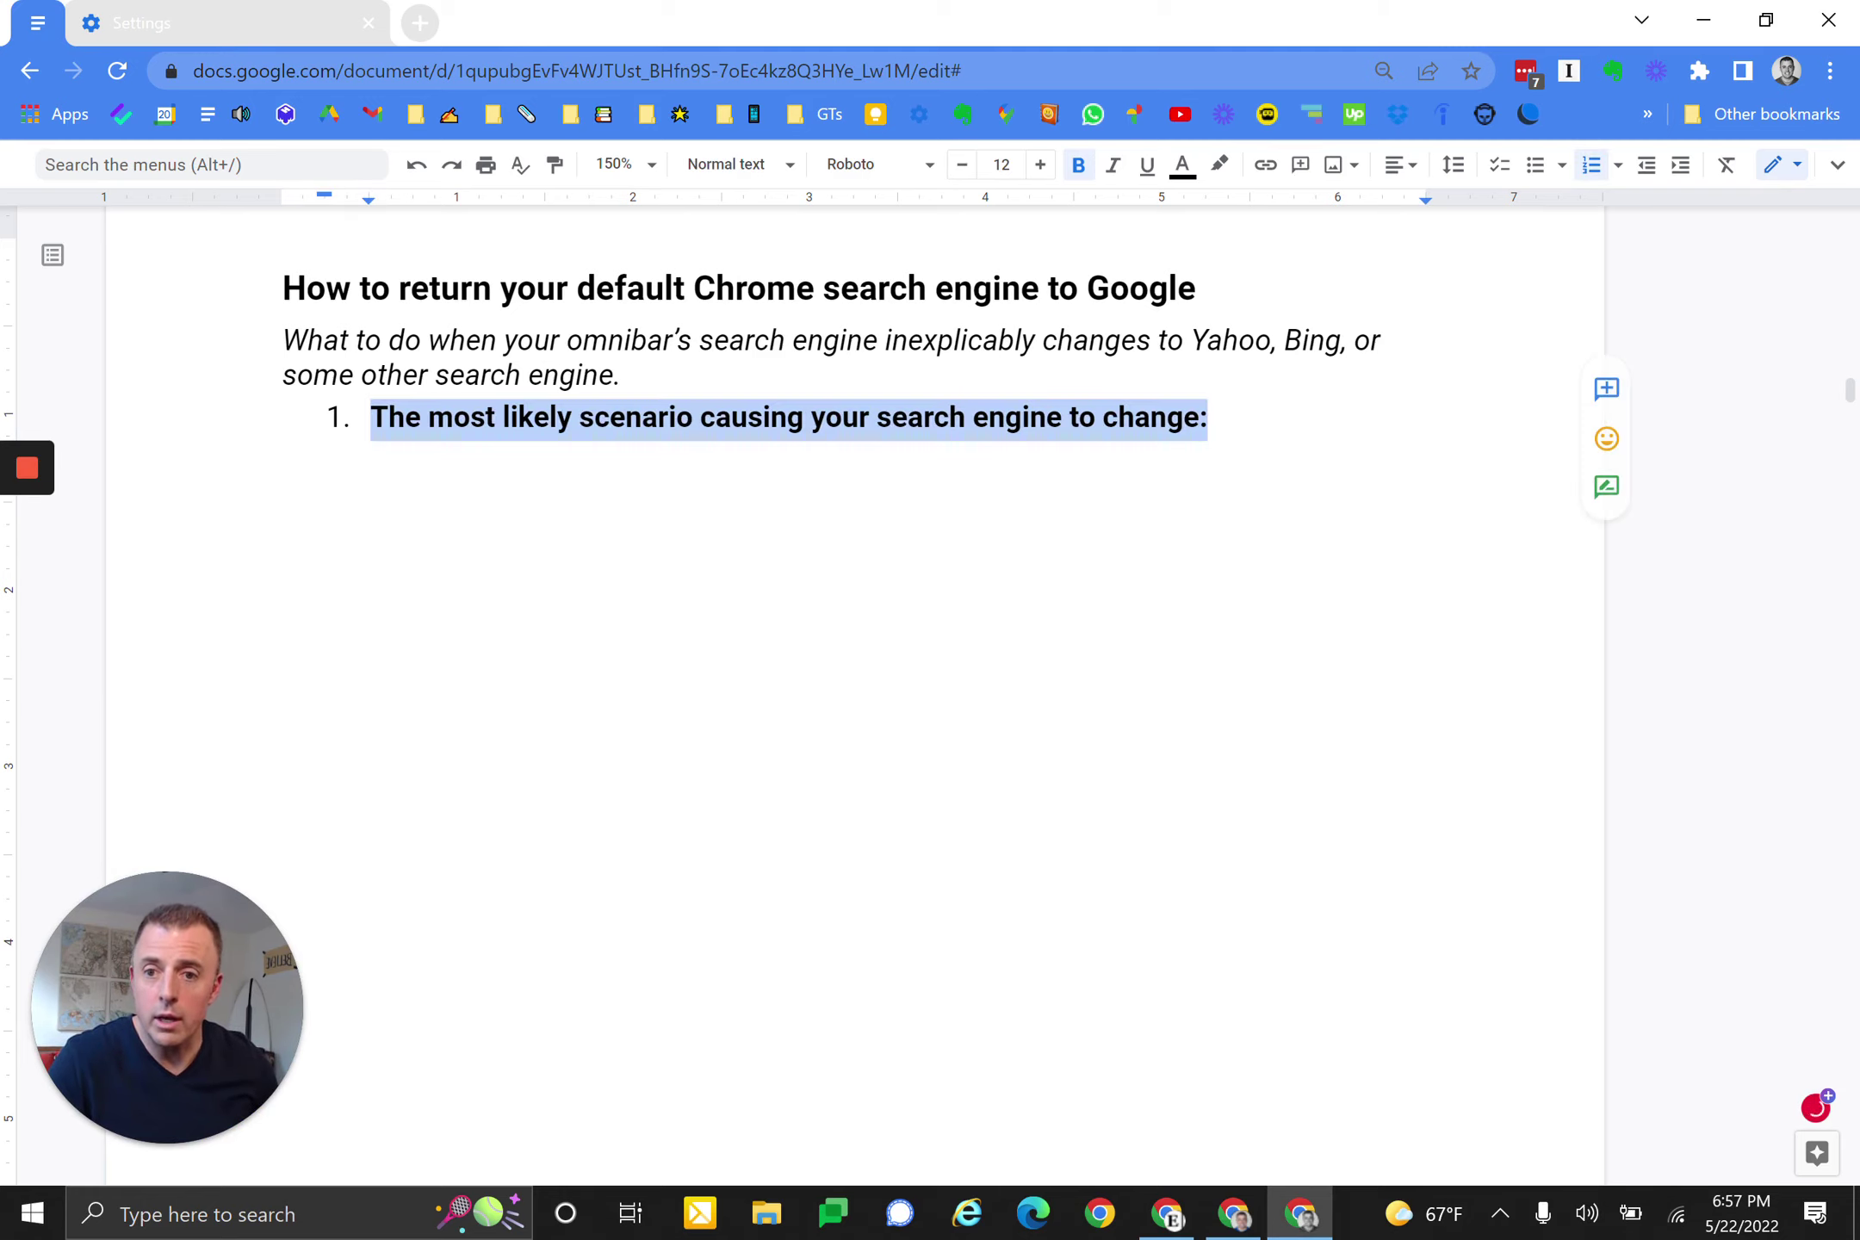
key("ctrl+z")
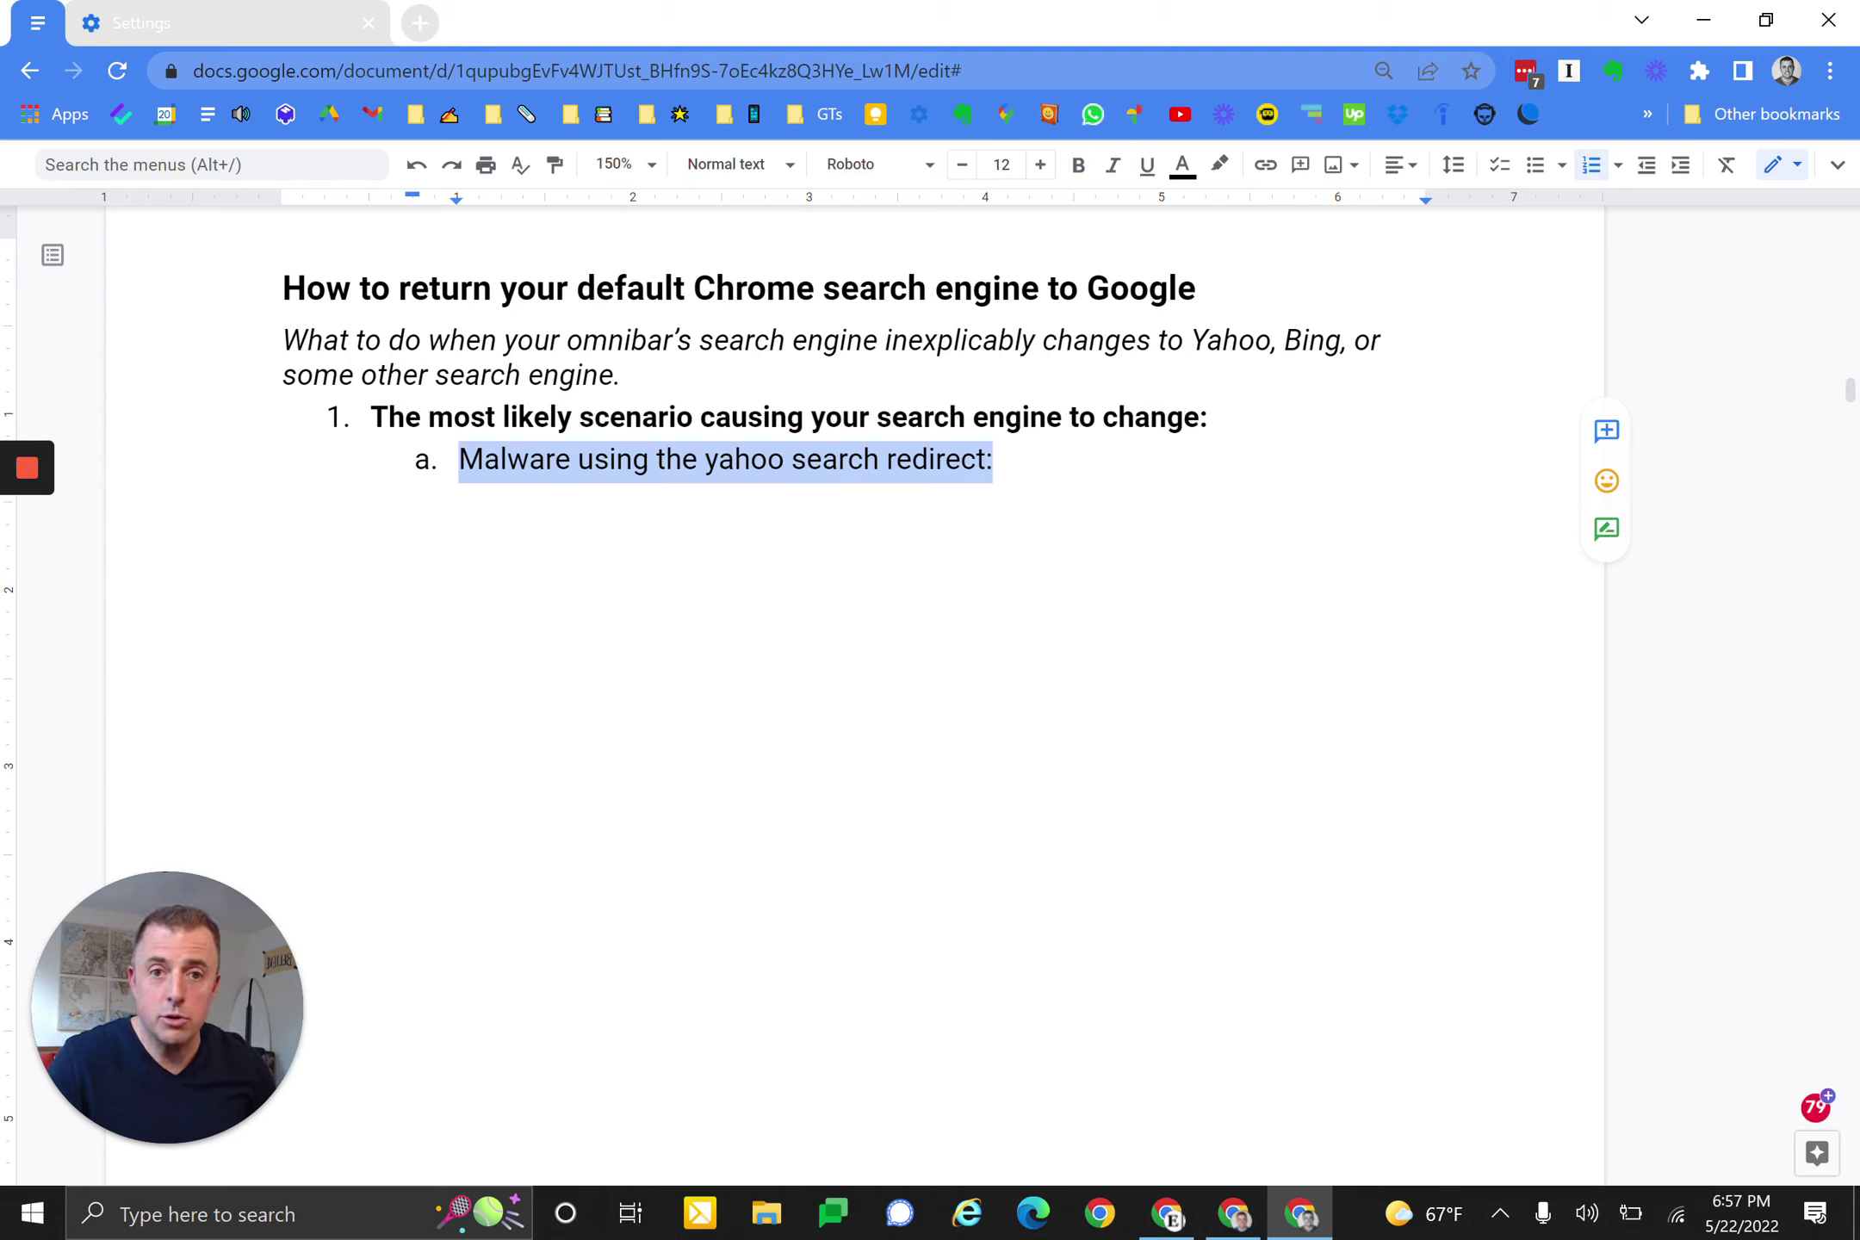
- Bring back the geeksadvice link, free-software item b, and the setup screenshot with its image credit
left_click(786, 662)
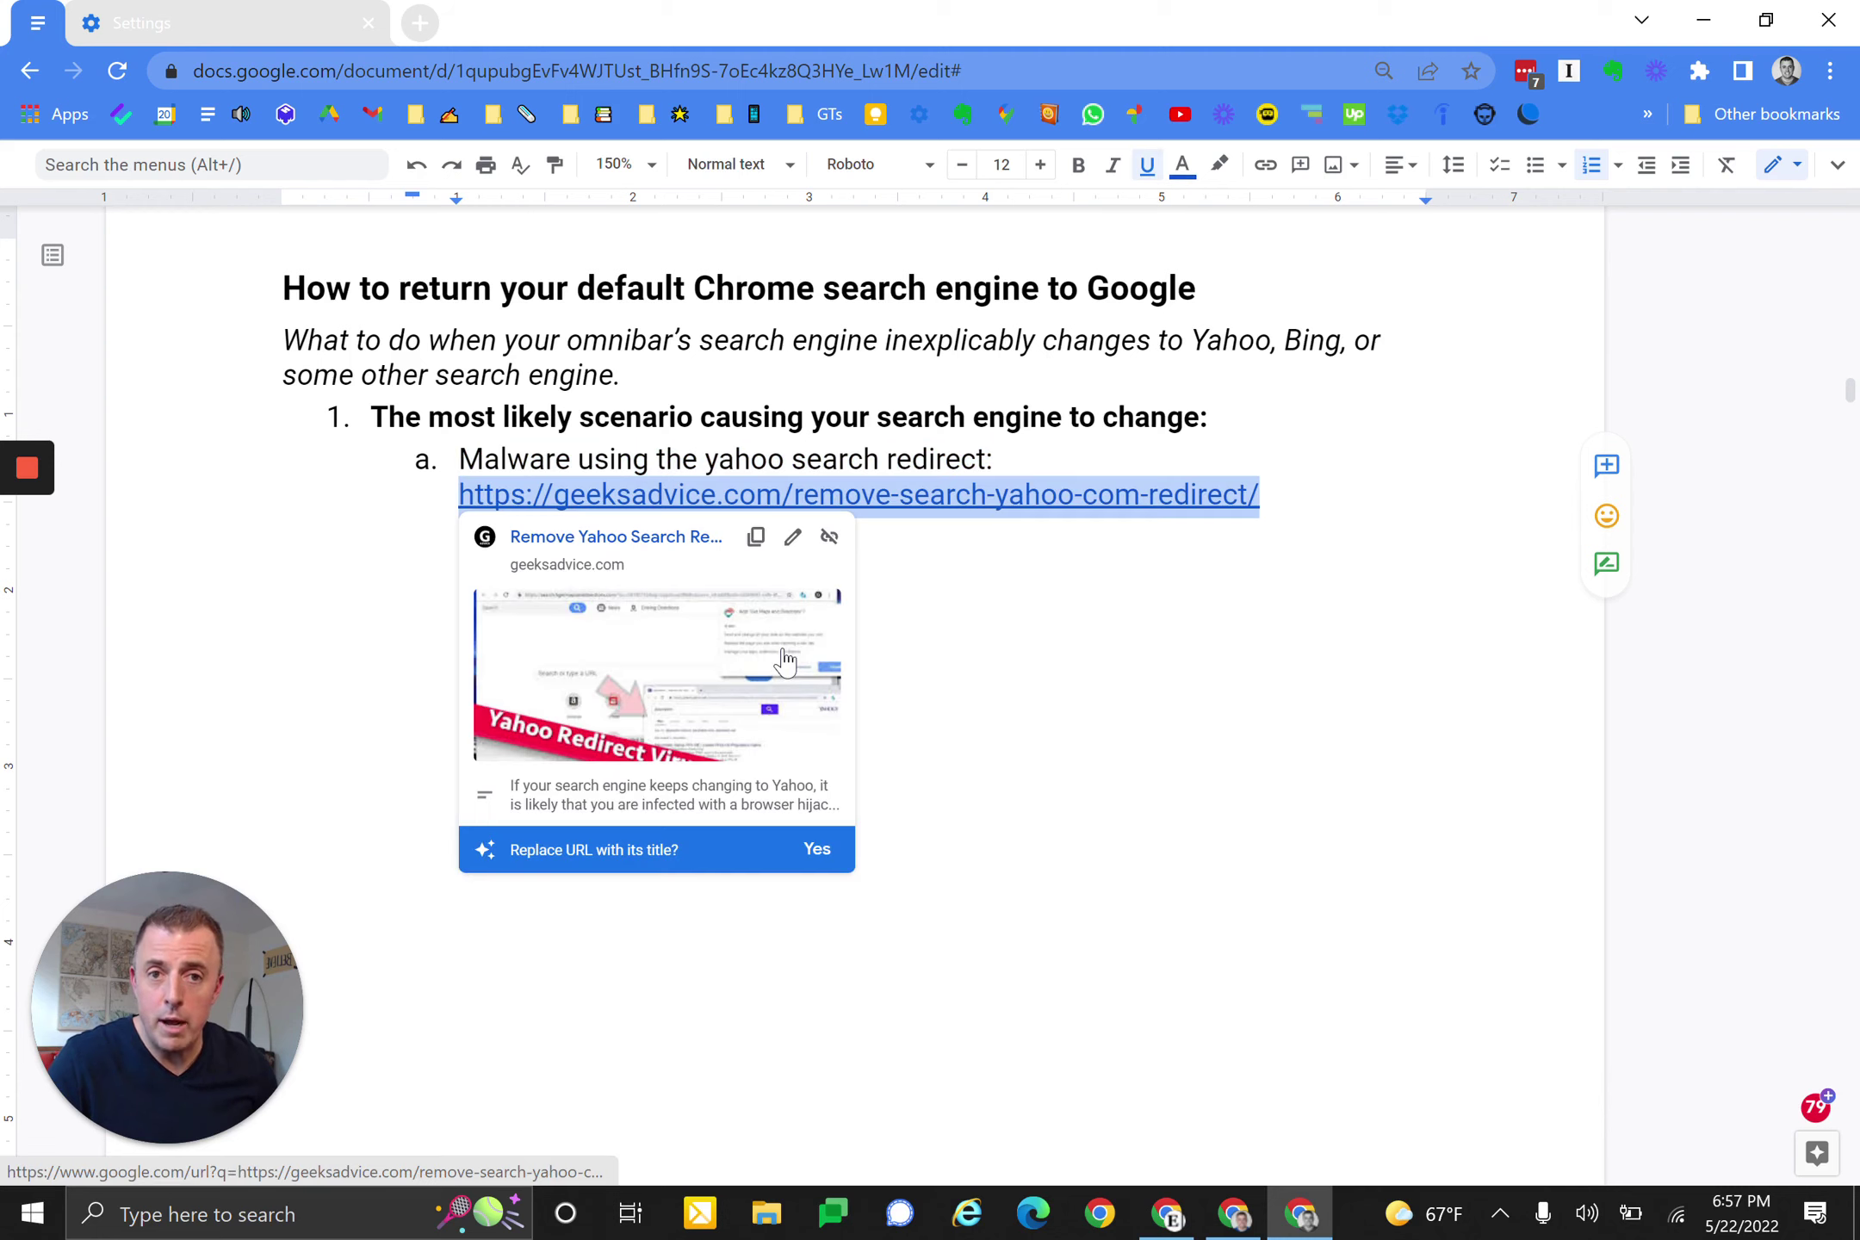
type("https://geeksadvice.com/remove-search-yahoo-com-redirect/")
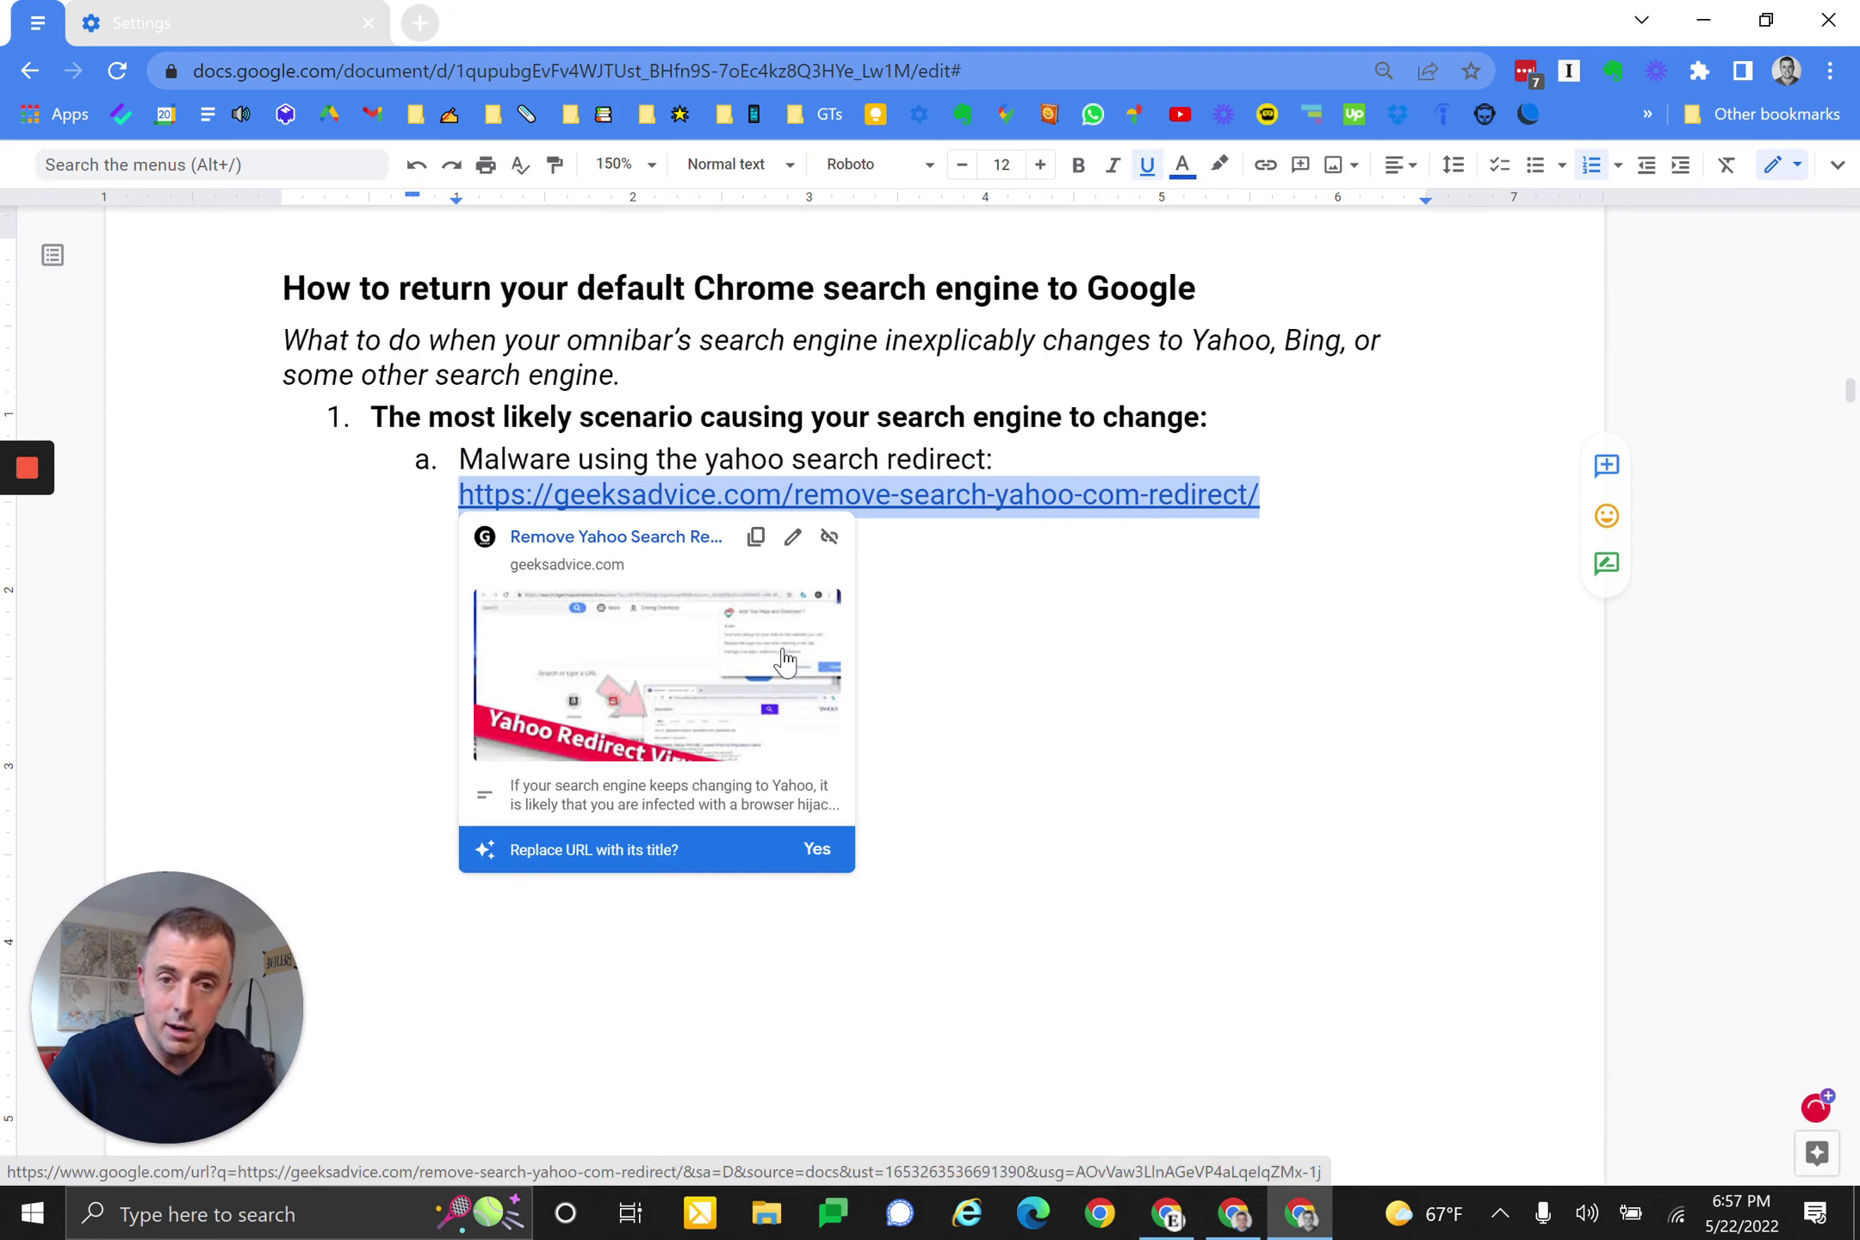
left_click(1054, 477)
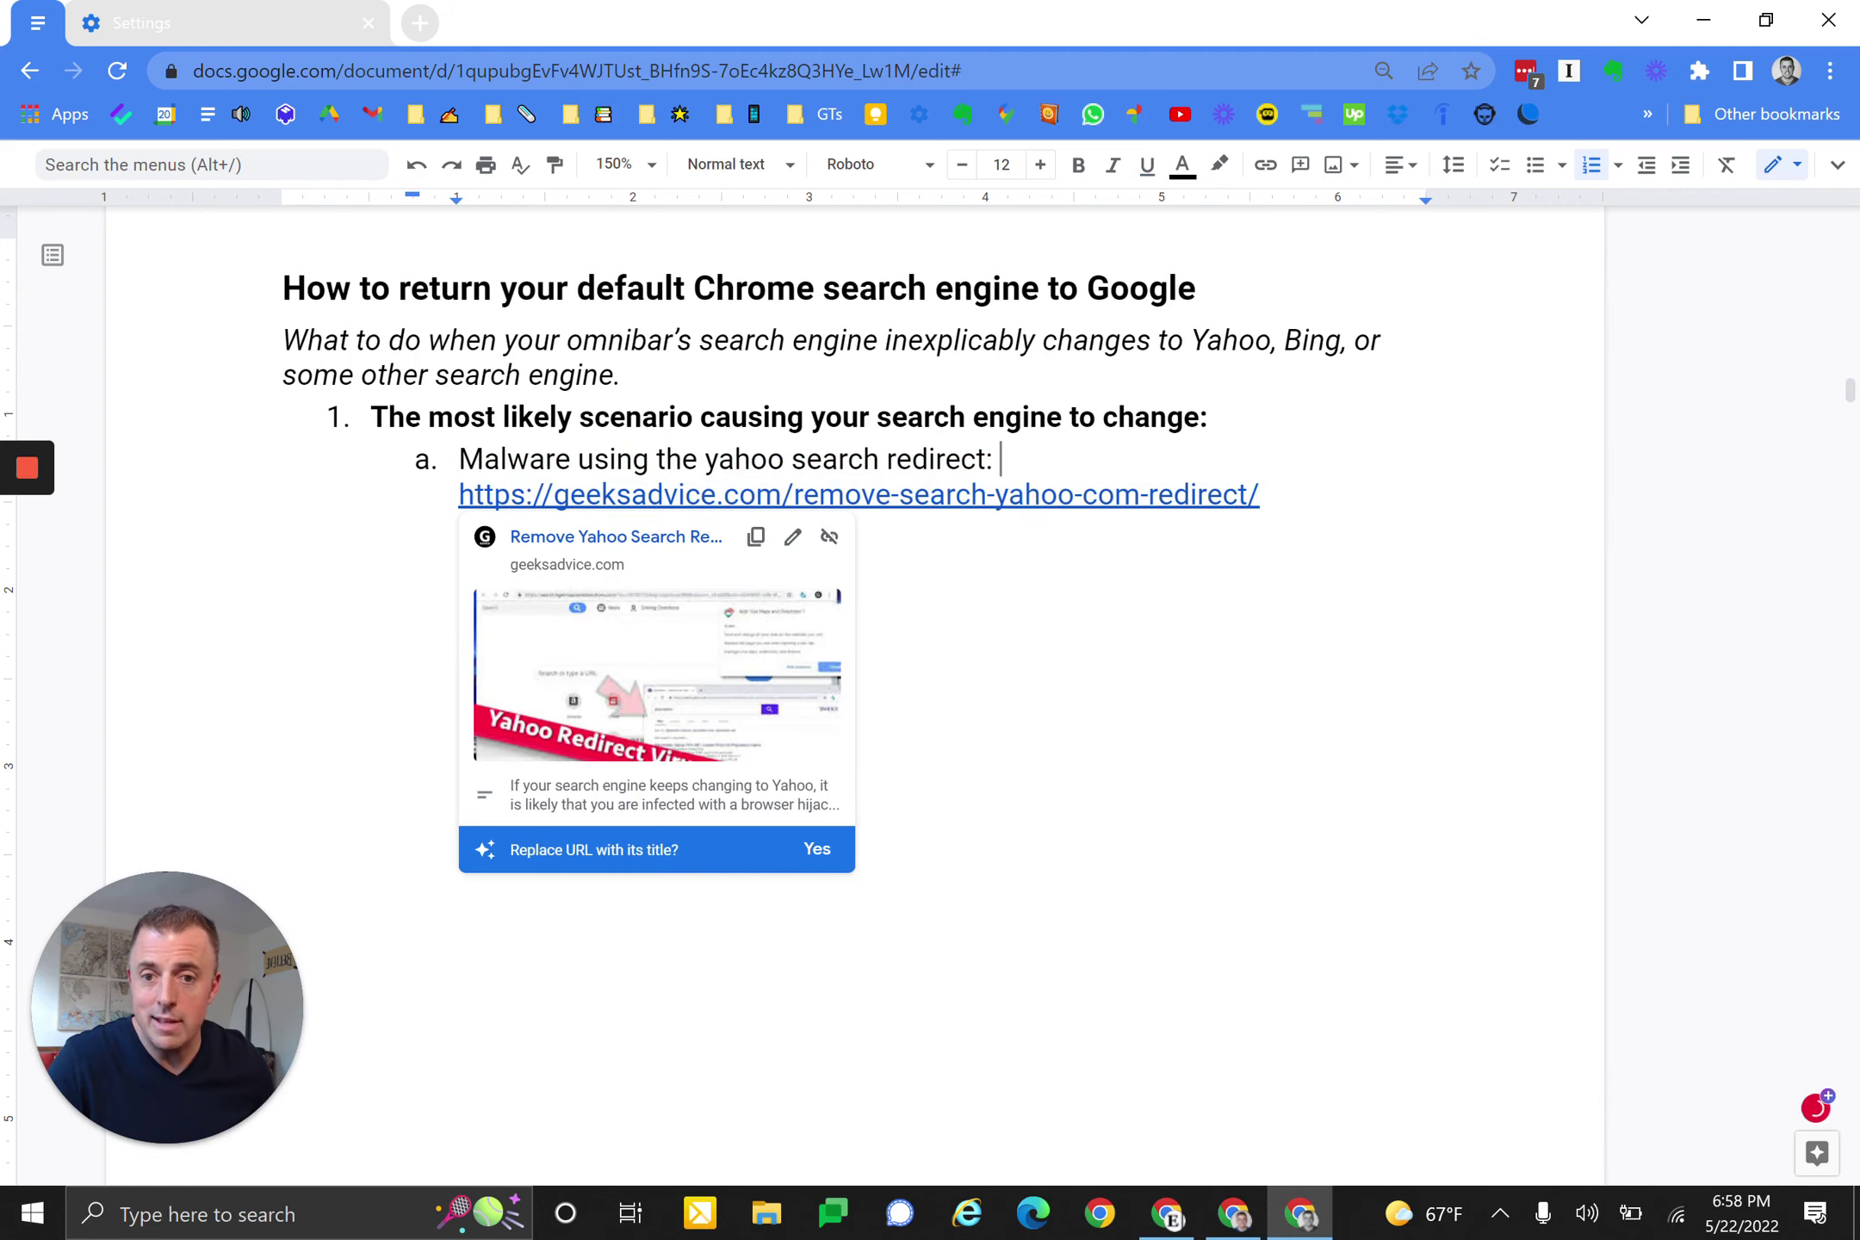
type("A \"free\" software that included \"install Yahoo search\" checked for you:")
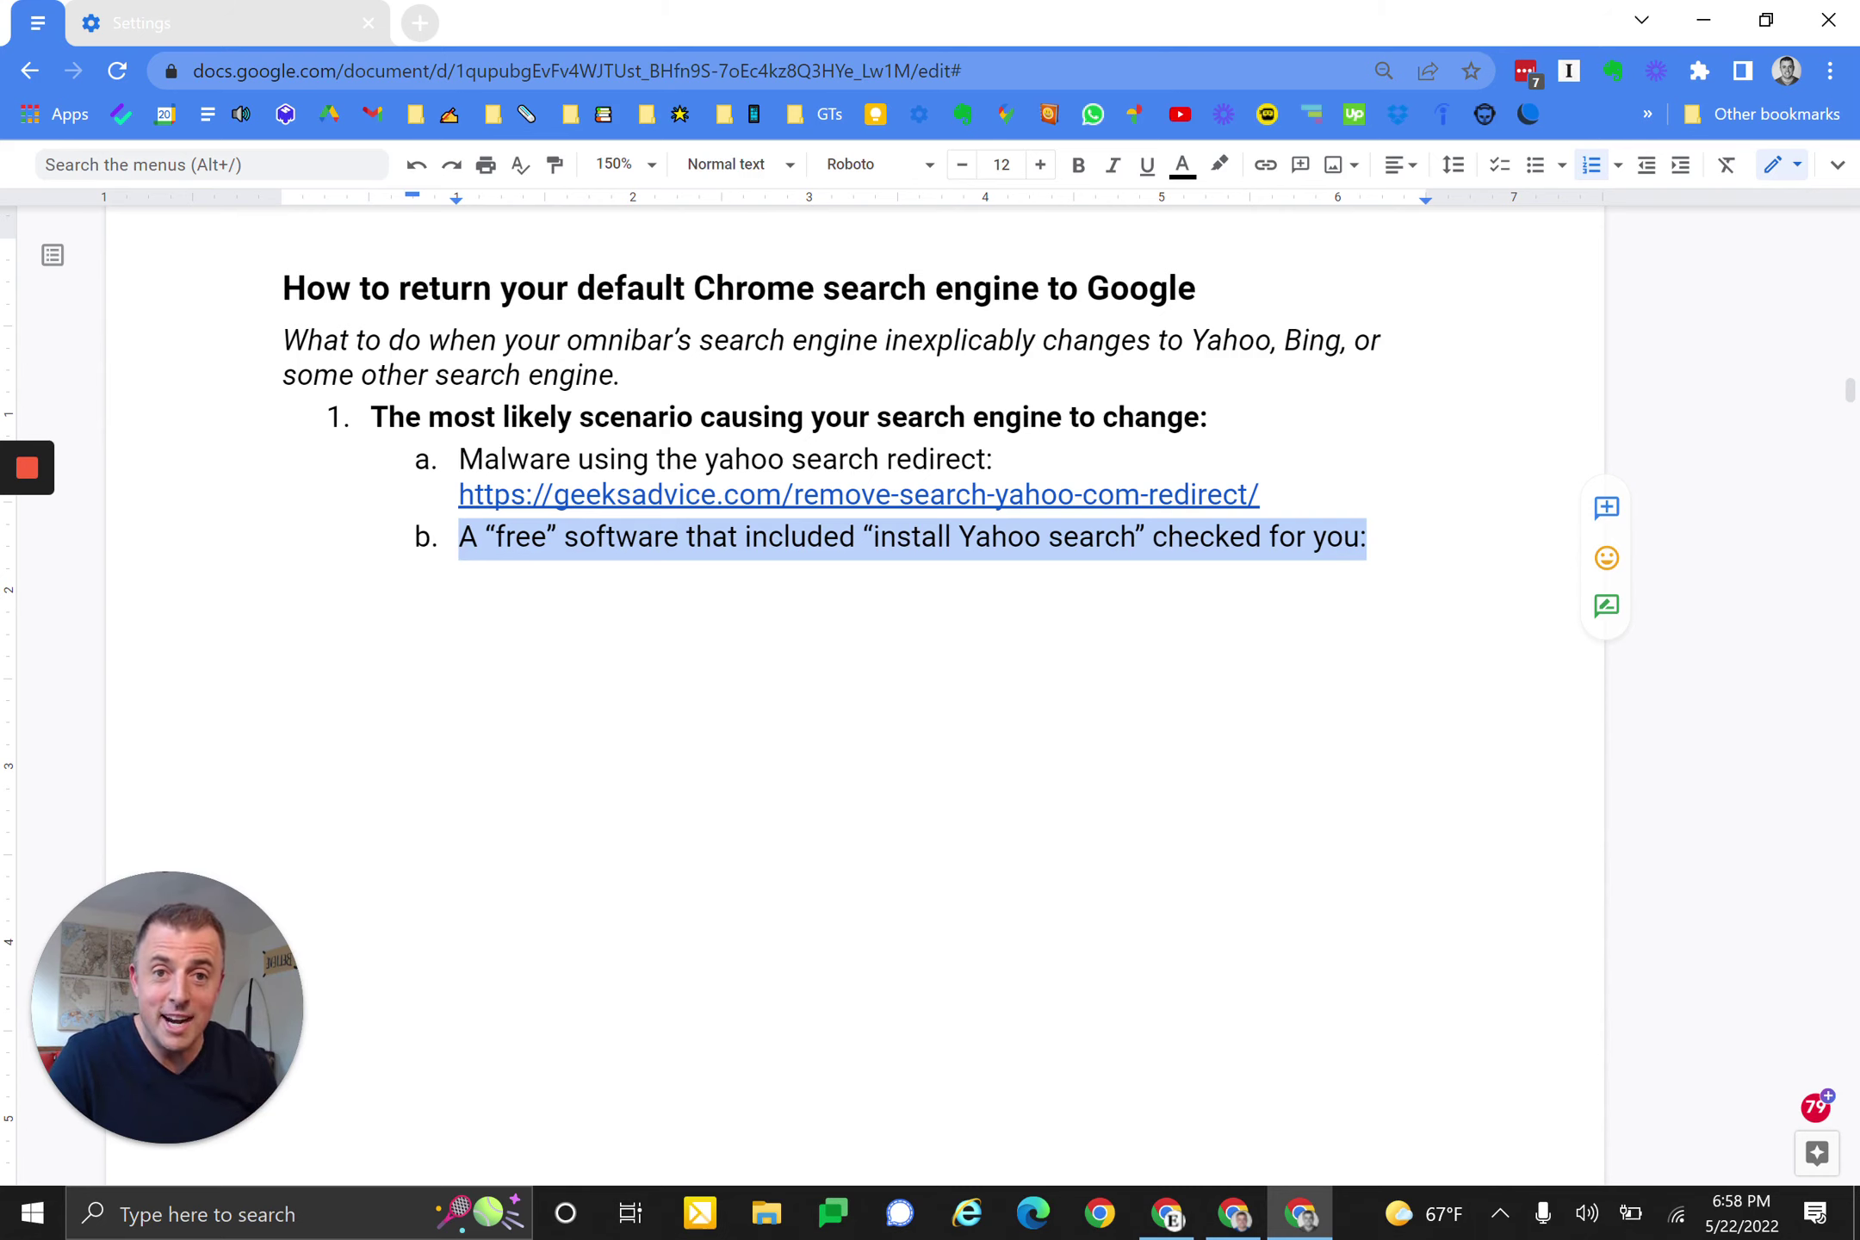
key("ctrl+z")
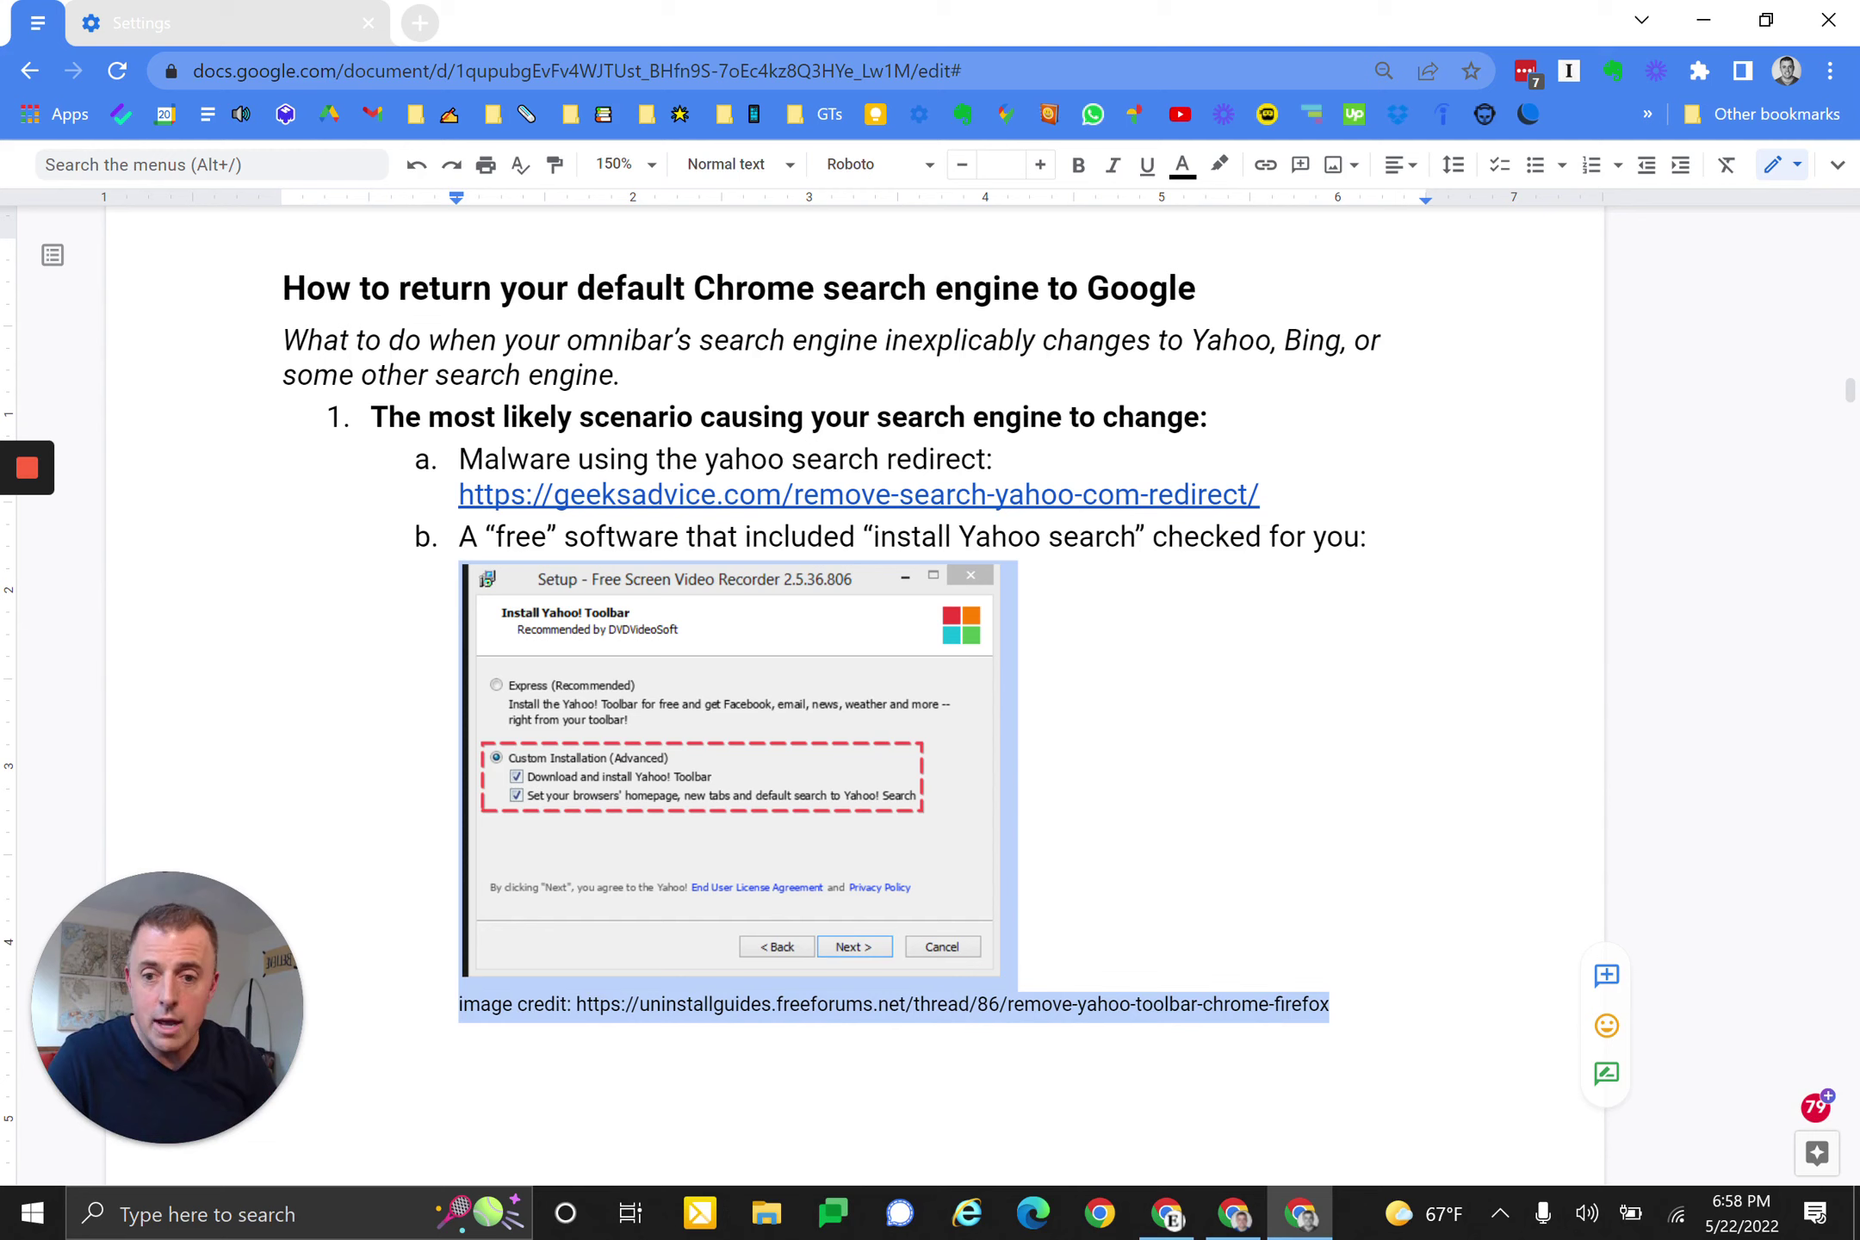
- Restore point 2 with its lines on reaching Chrome settings, then open Chrome's Settings page
key("ctrl+z")
scroll(814, 683, "down", 8)
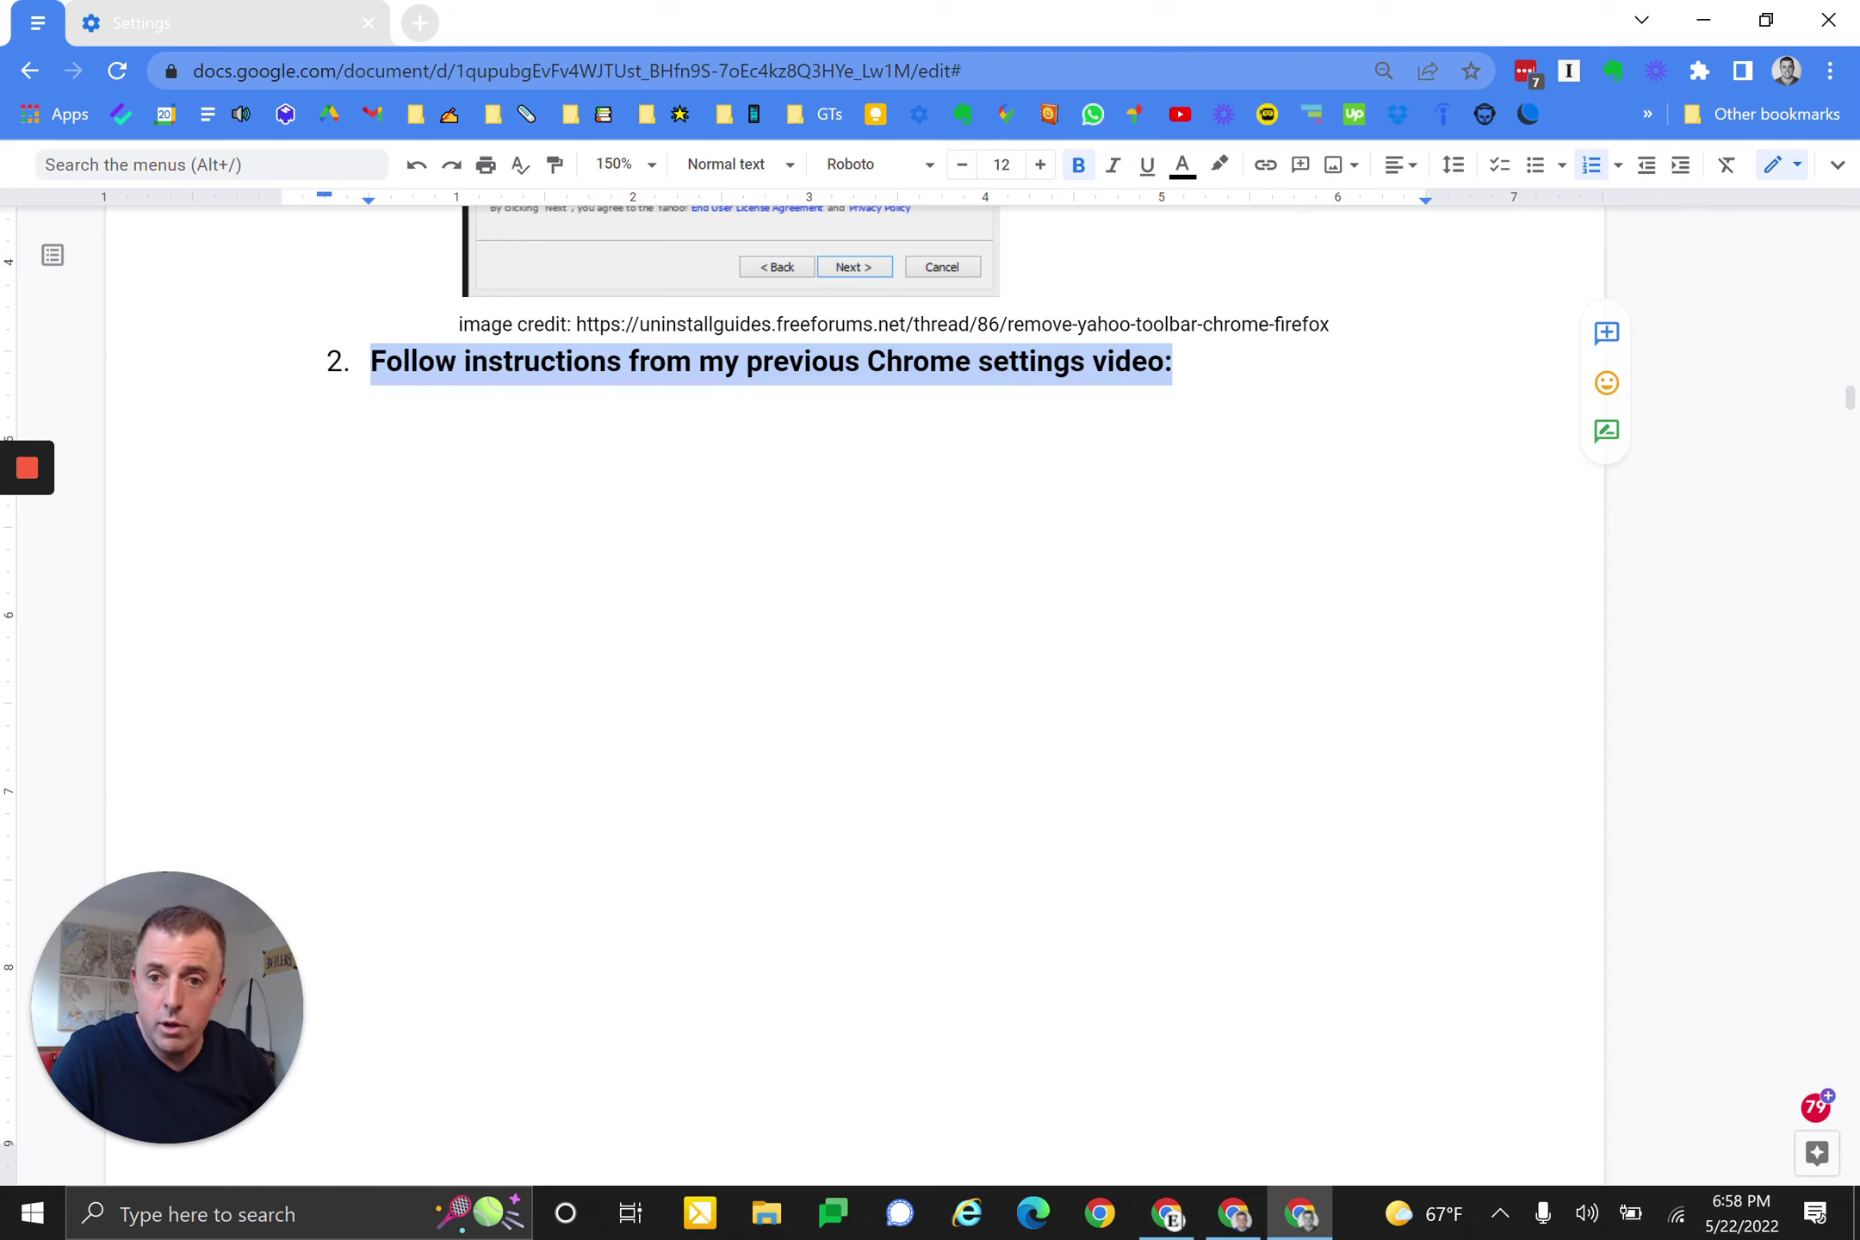
key("ctrl+z")
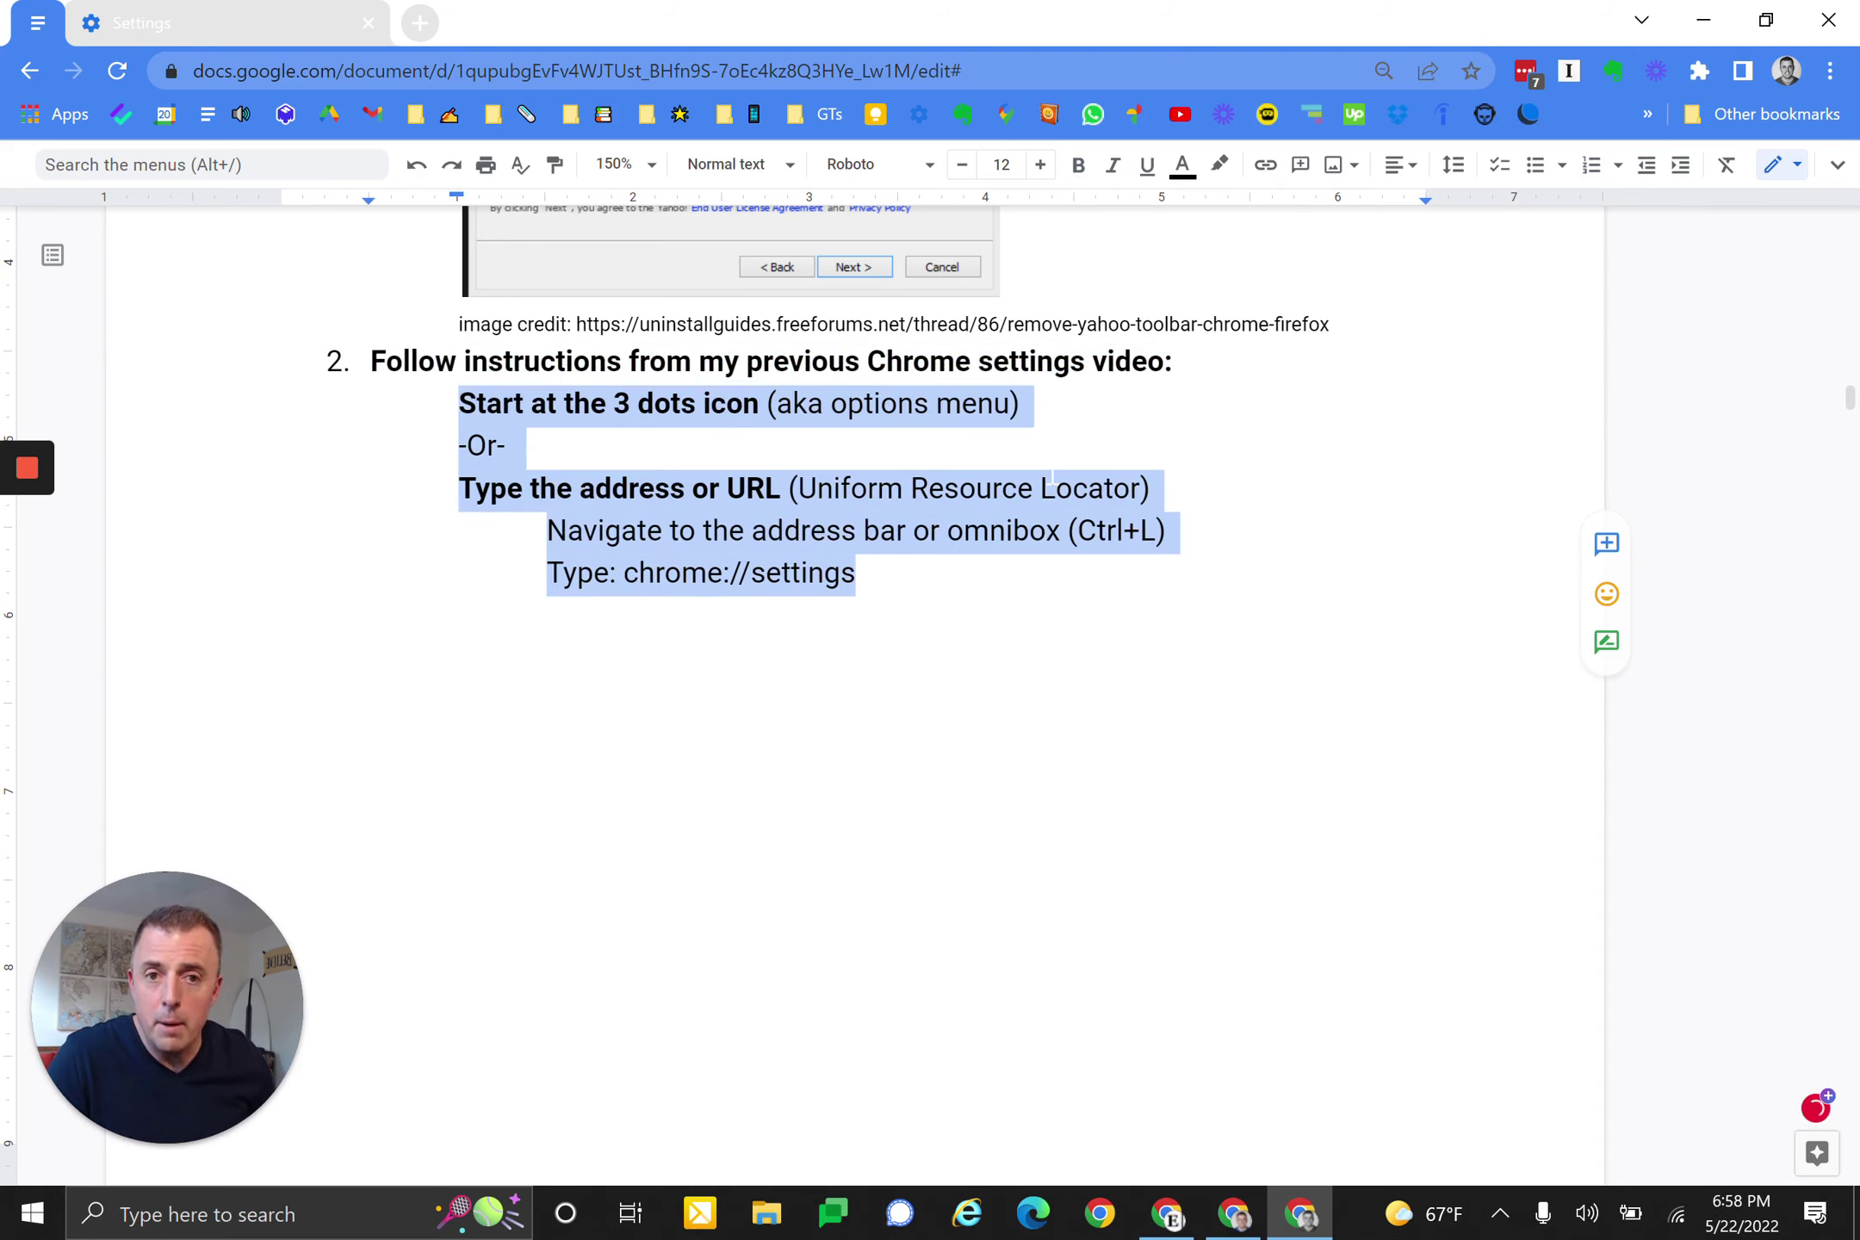
left_click(1830, 78)
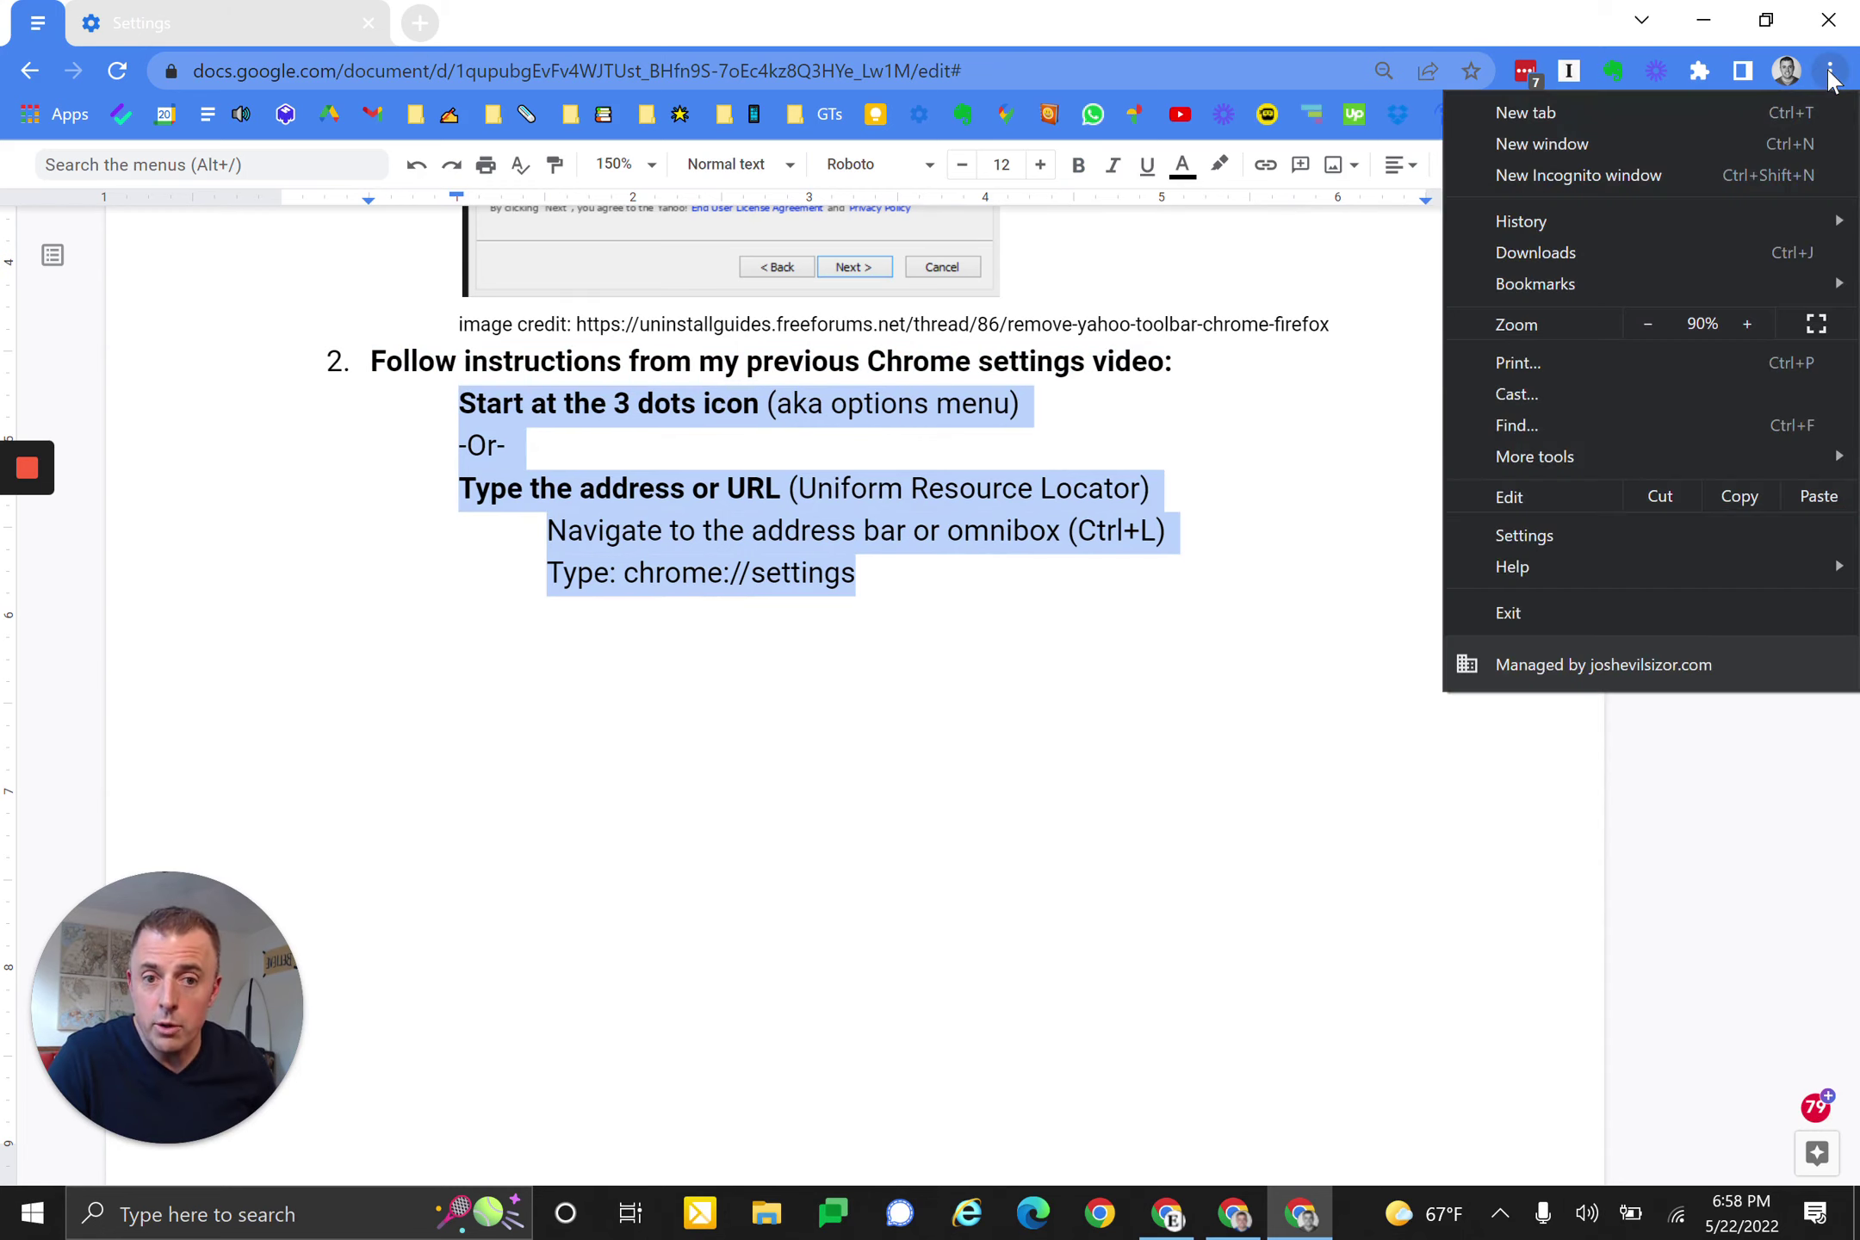
left_click(1618, 541)
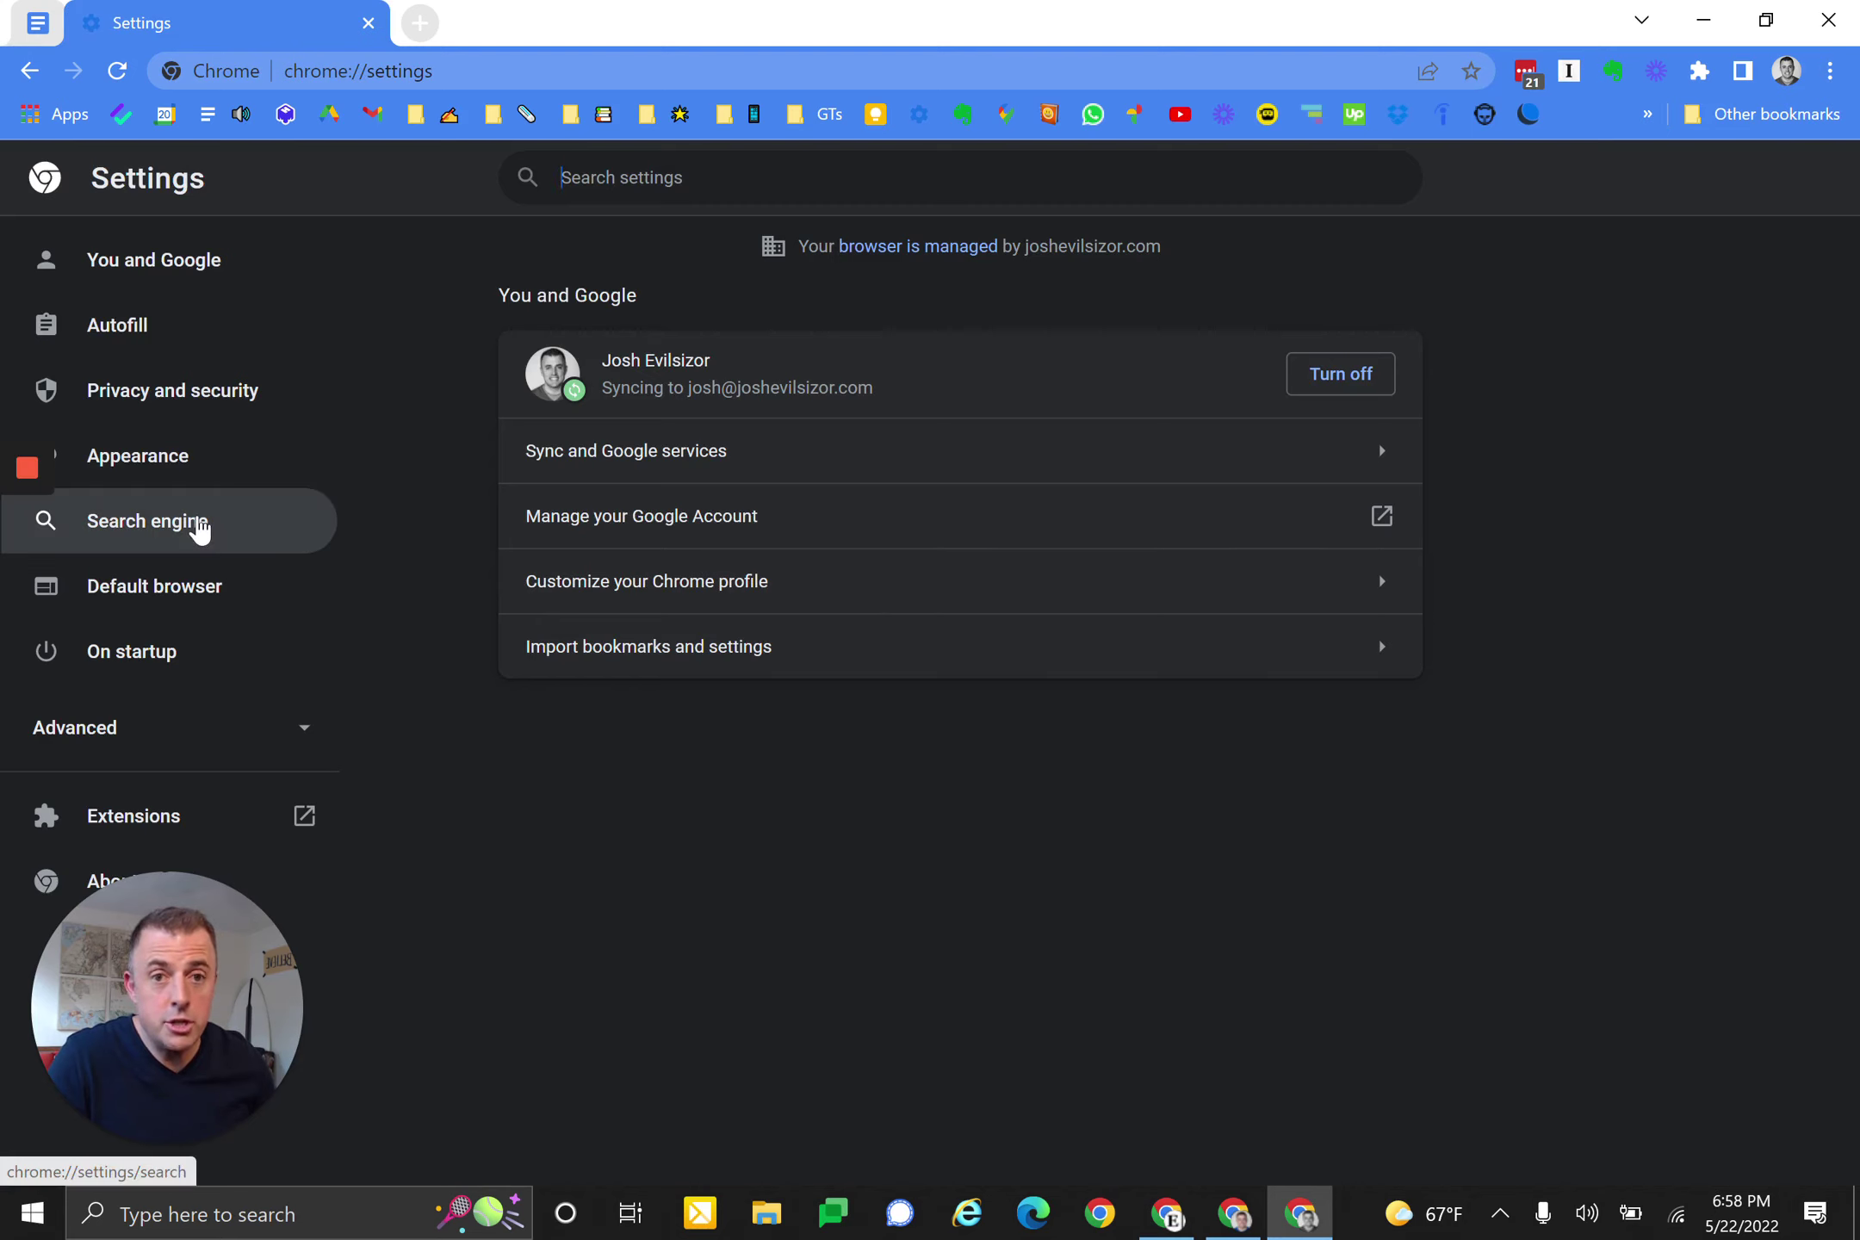
- Open the Search engine settings and its Learn more help article in a new tab
left_click(200, 529)
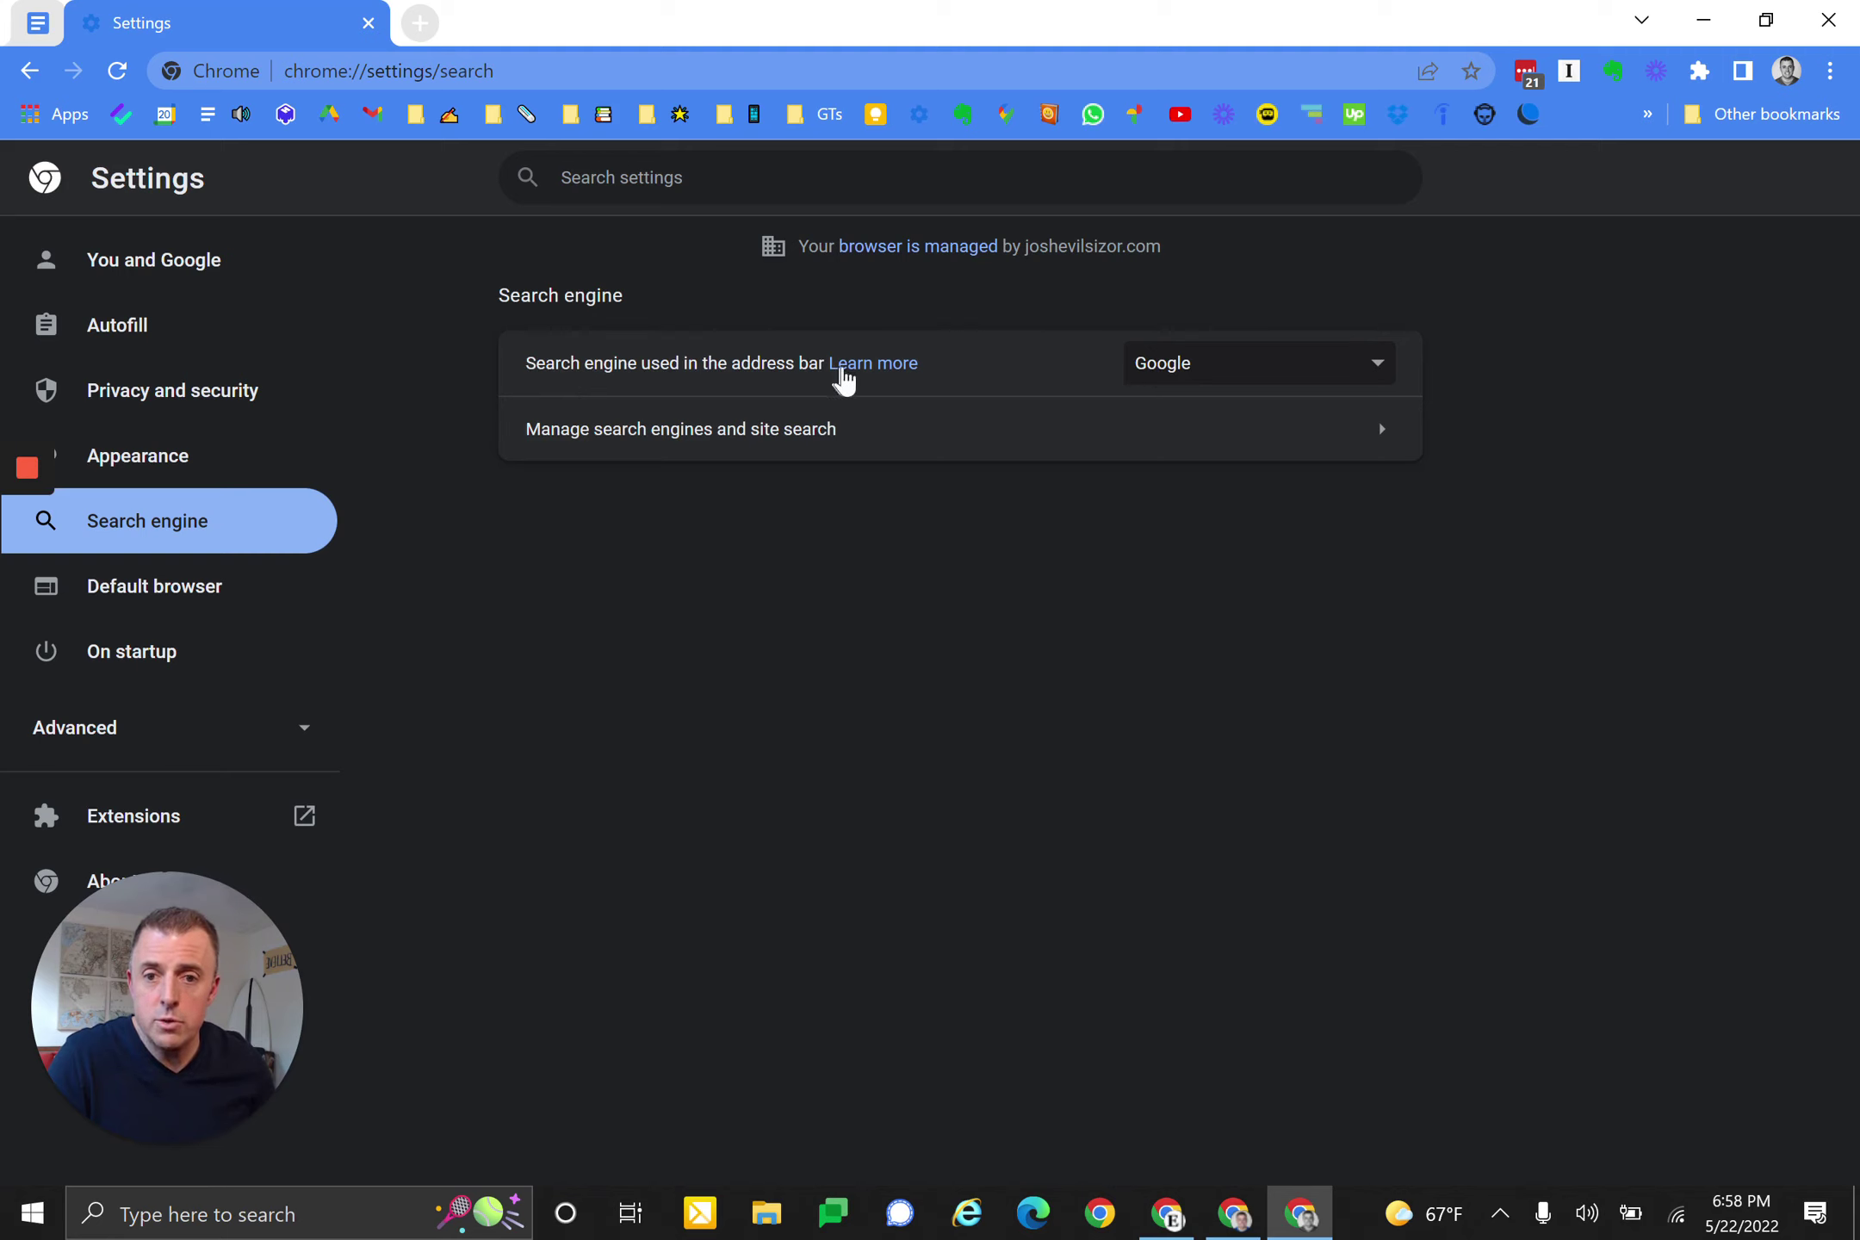
right_click(869, 365)
left_click(942, 386)
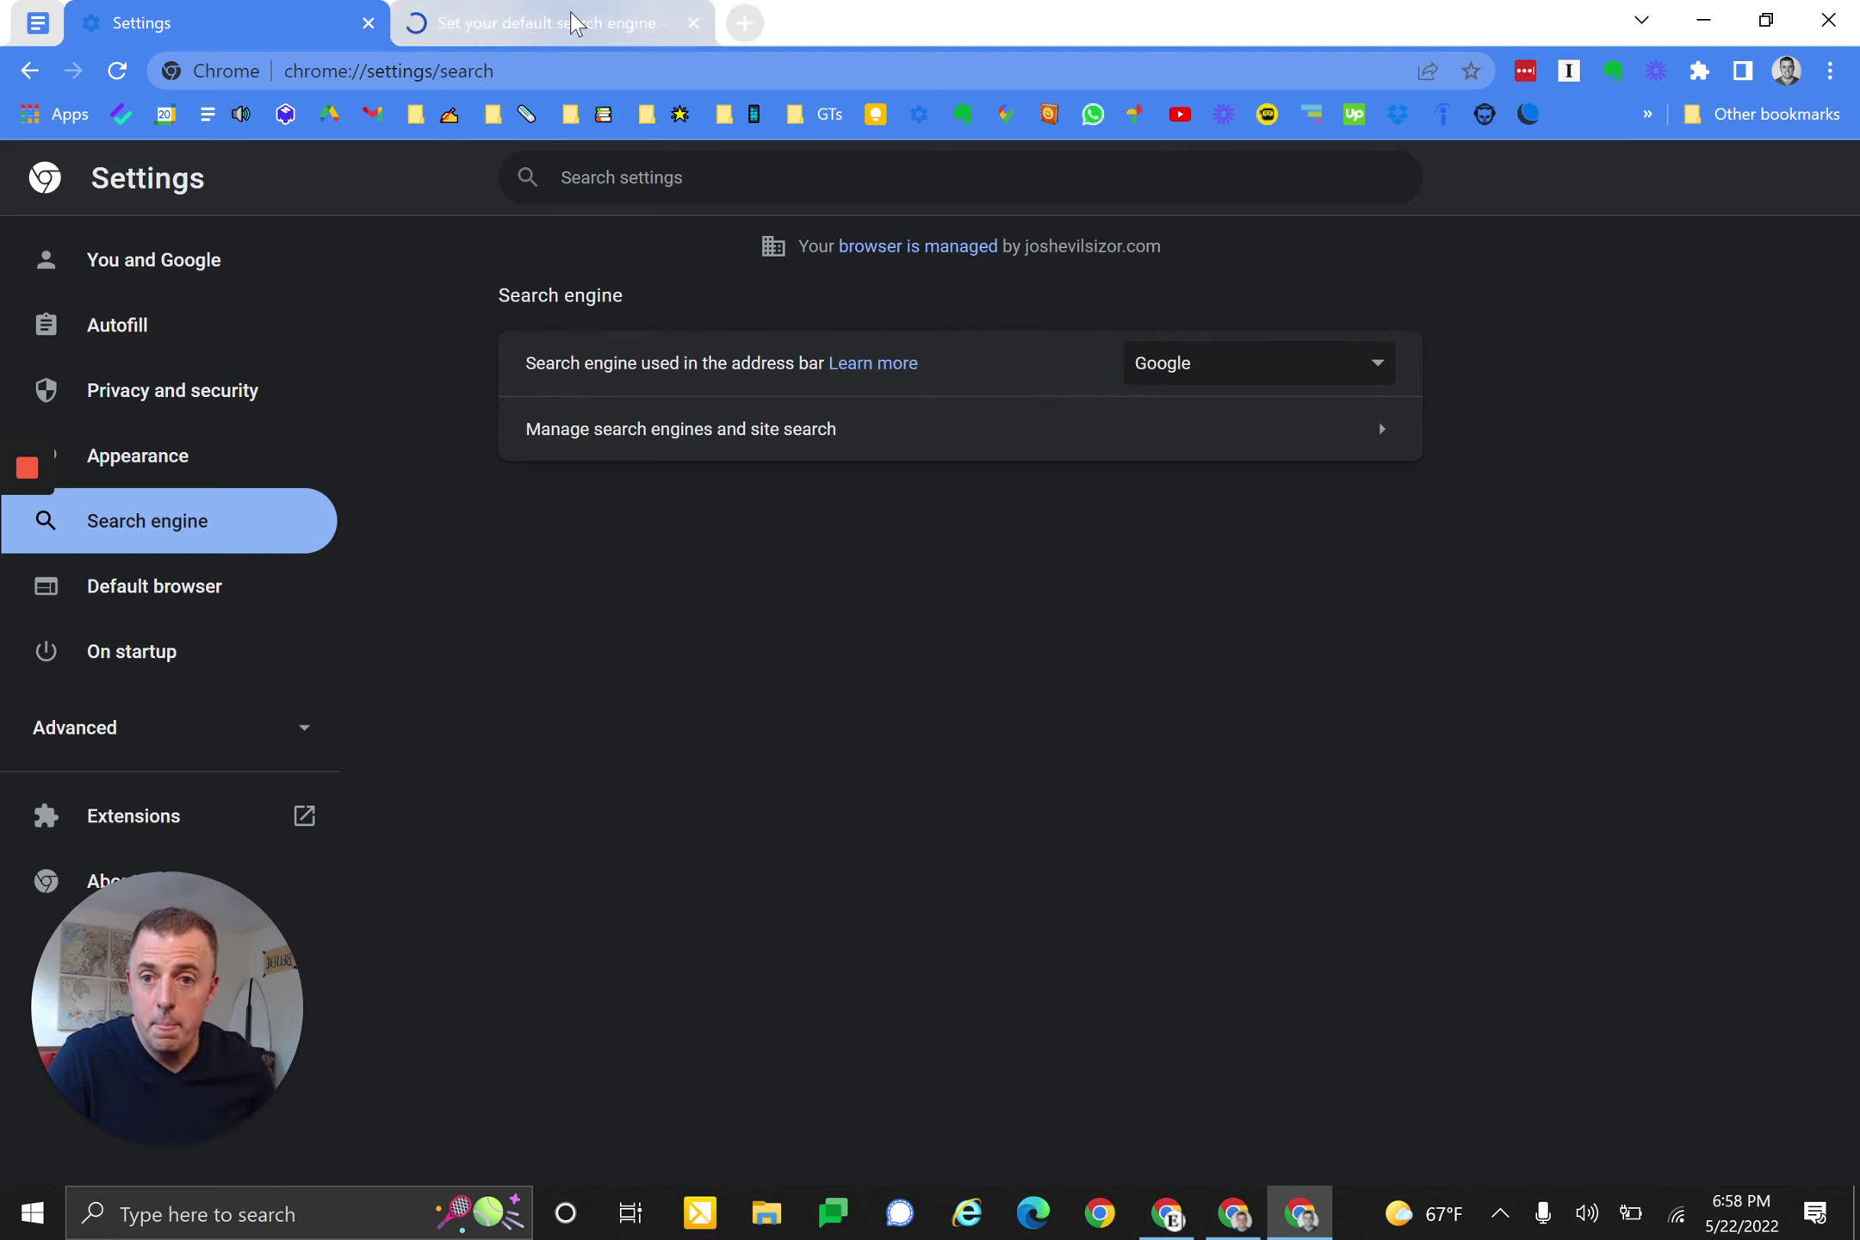
- Check the address-bar engine choices, keep Google, and move to the other Chrome window
left_click(1376, 366)
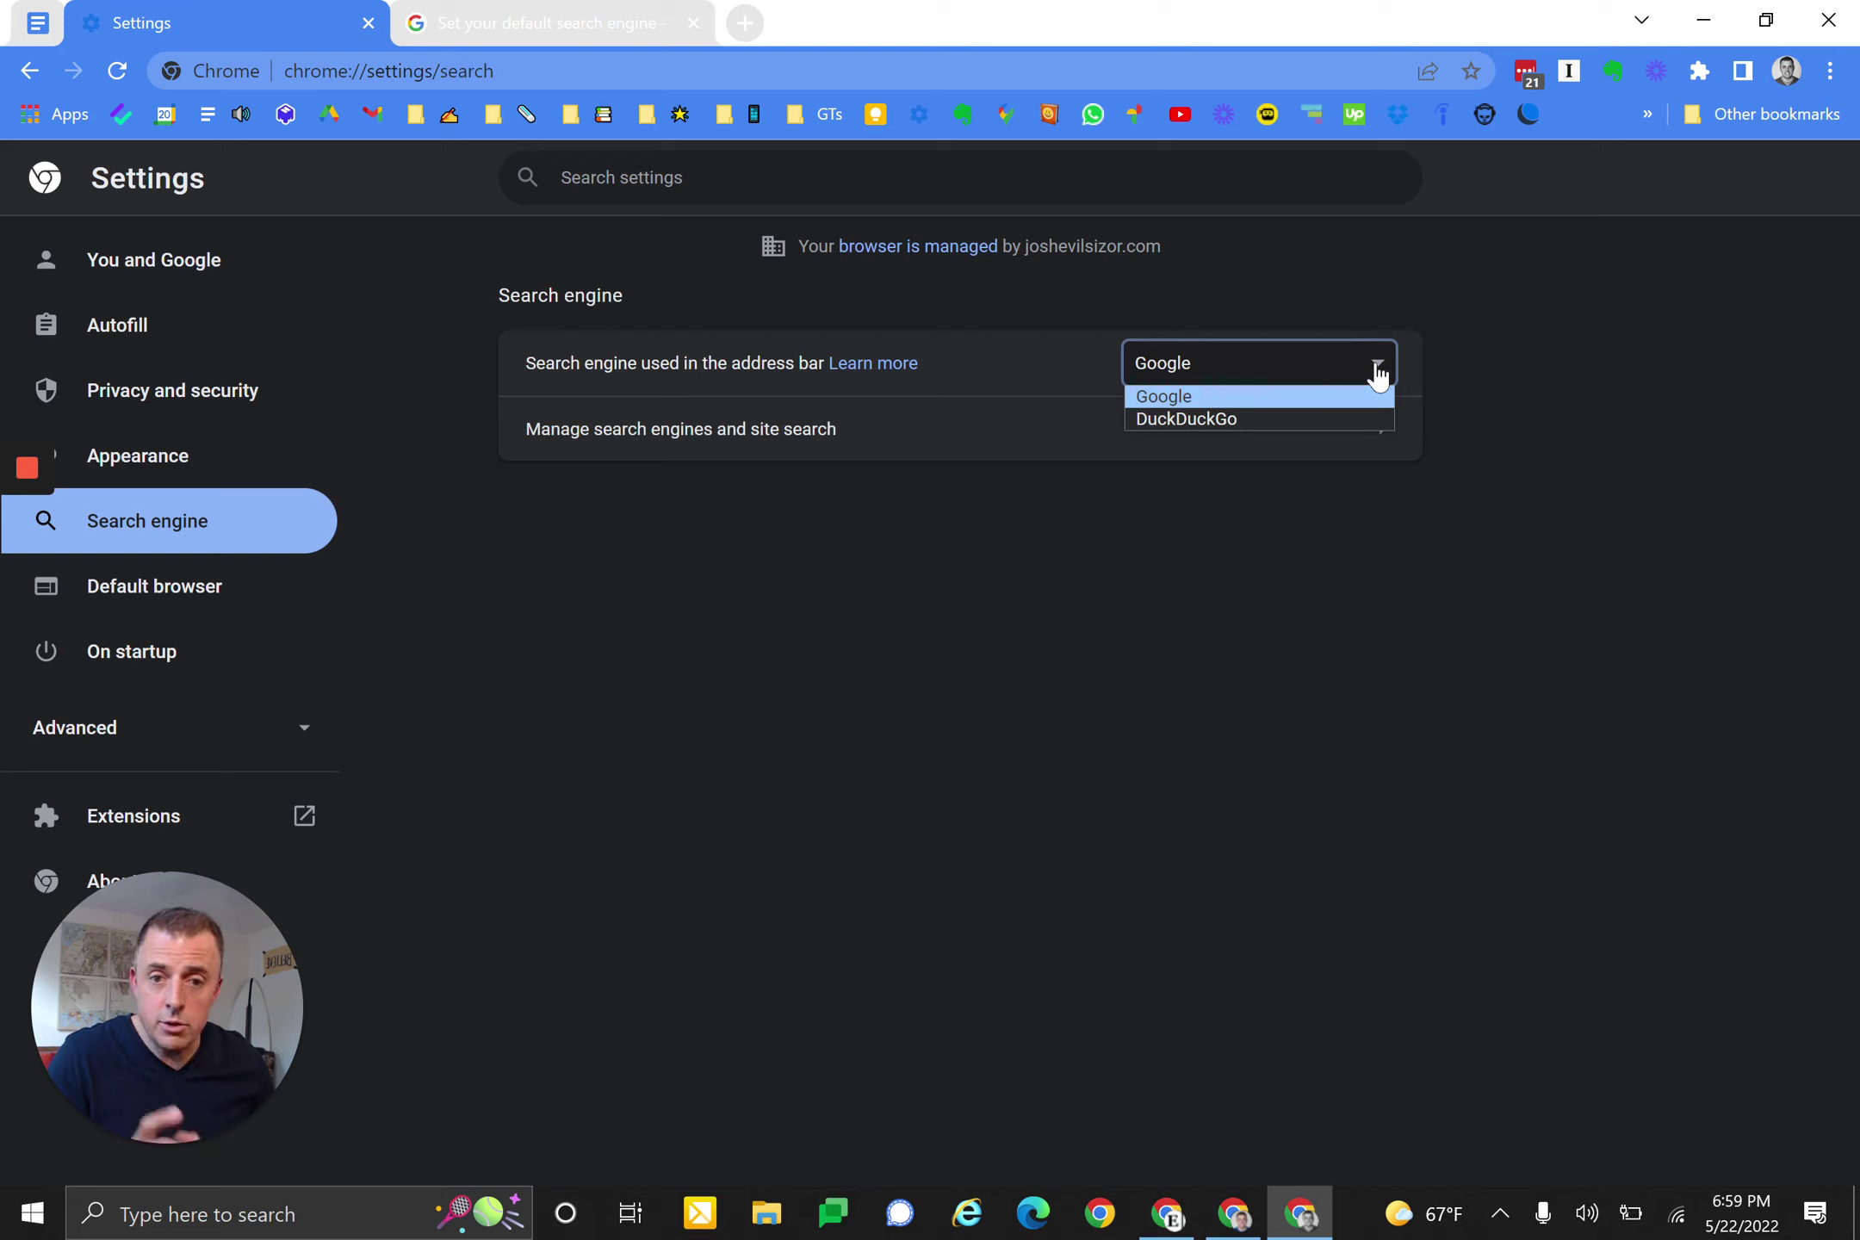
left_click(1315, 648)
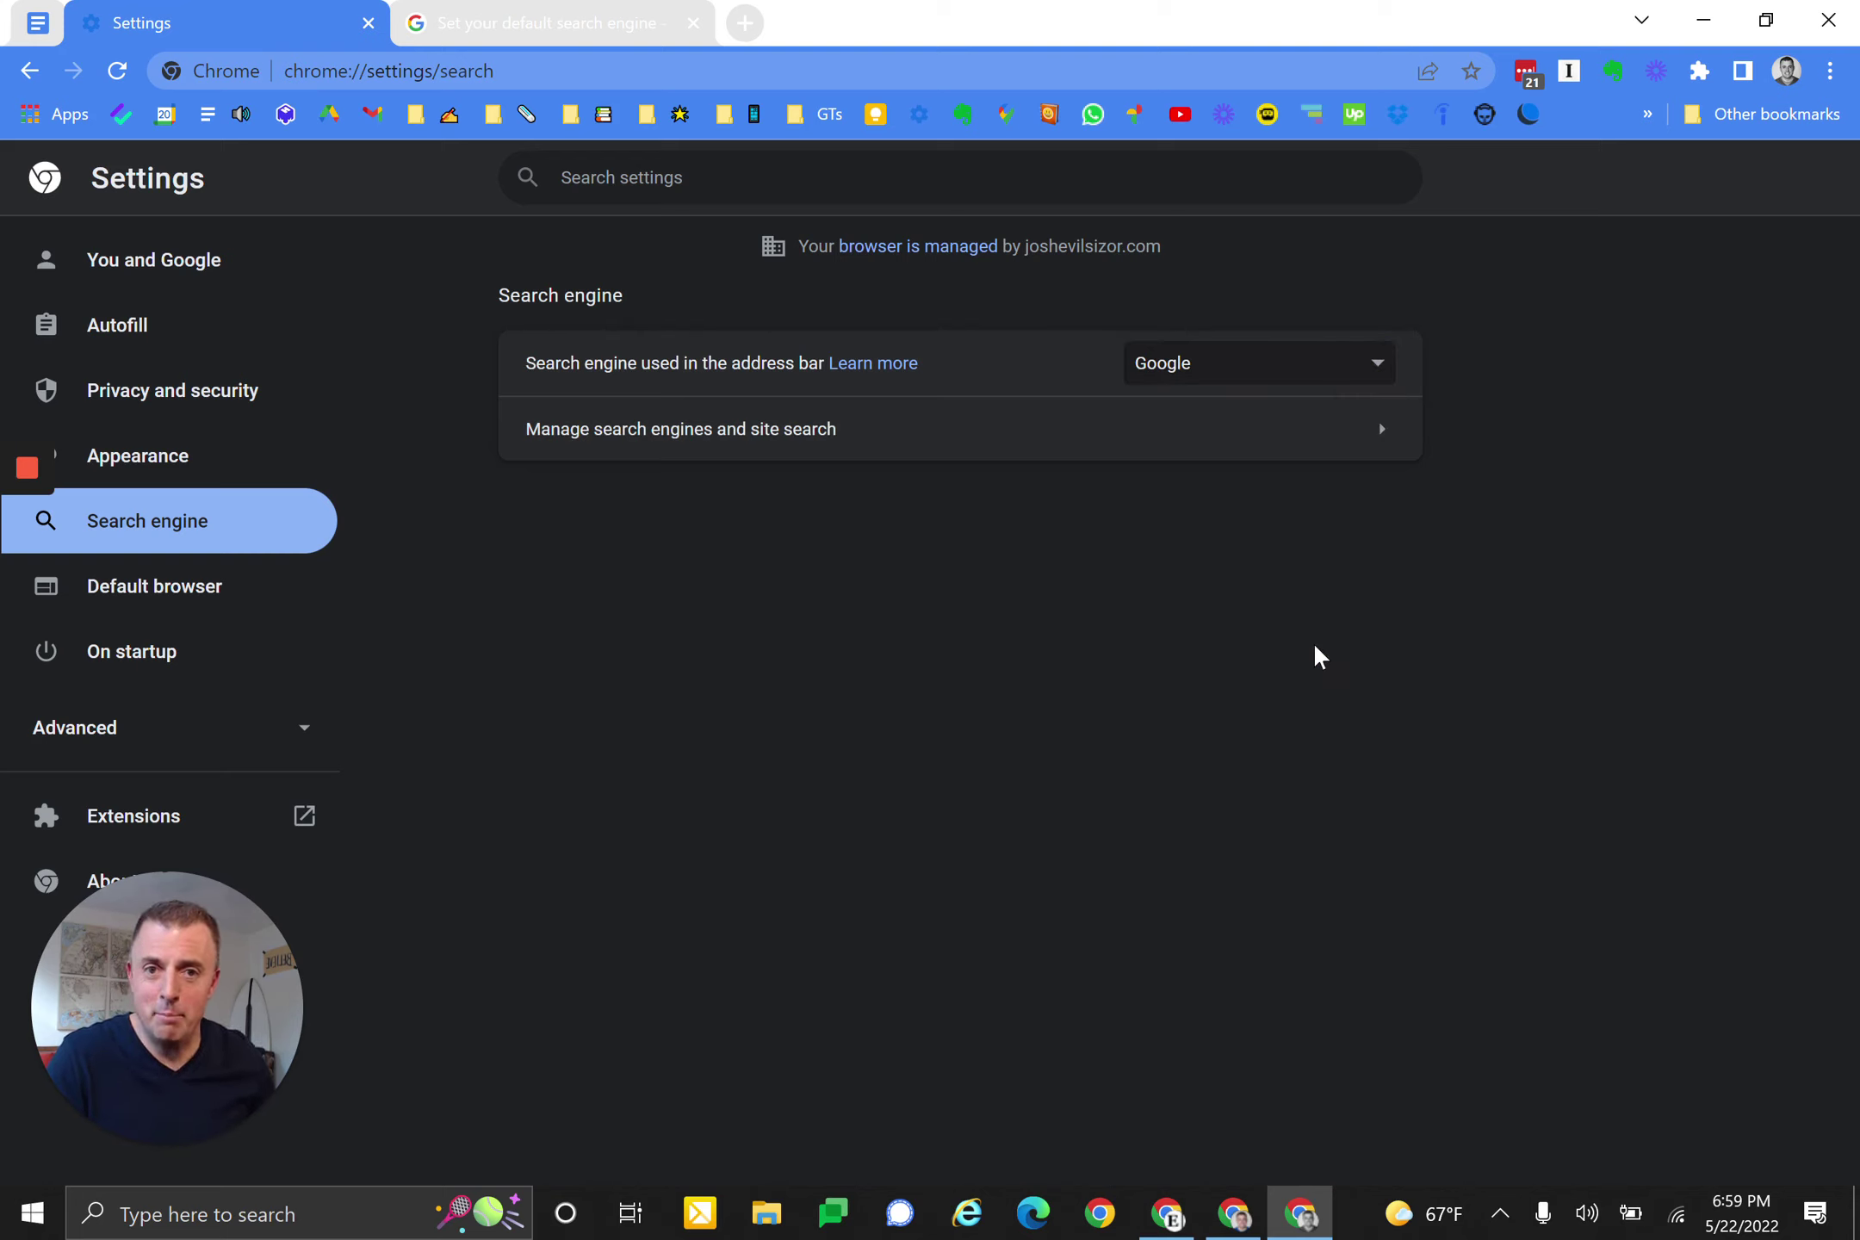
left_click(1167, 1214)
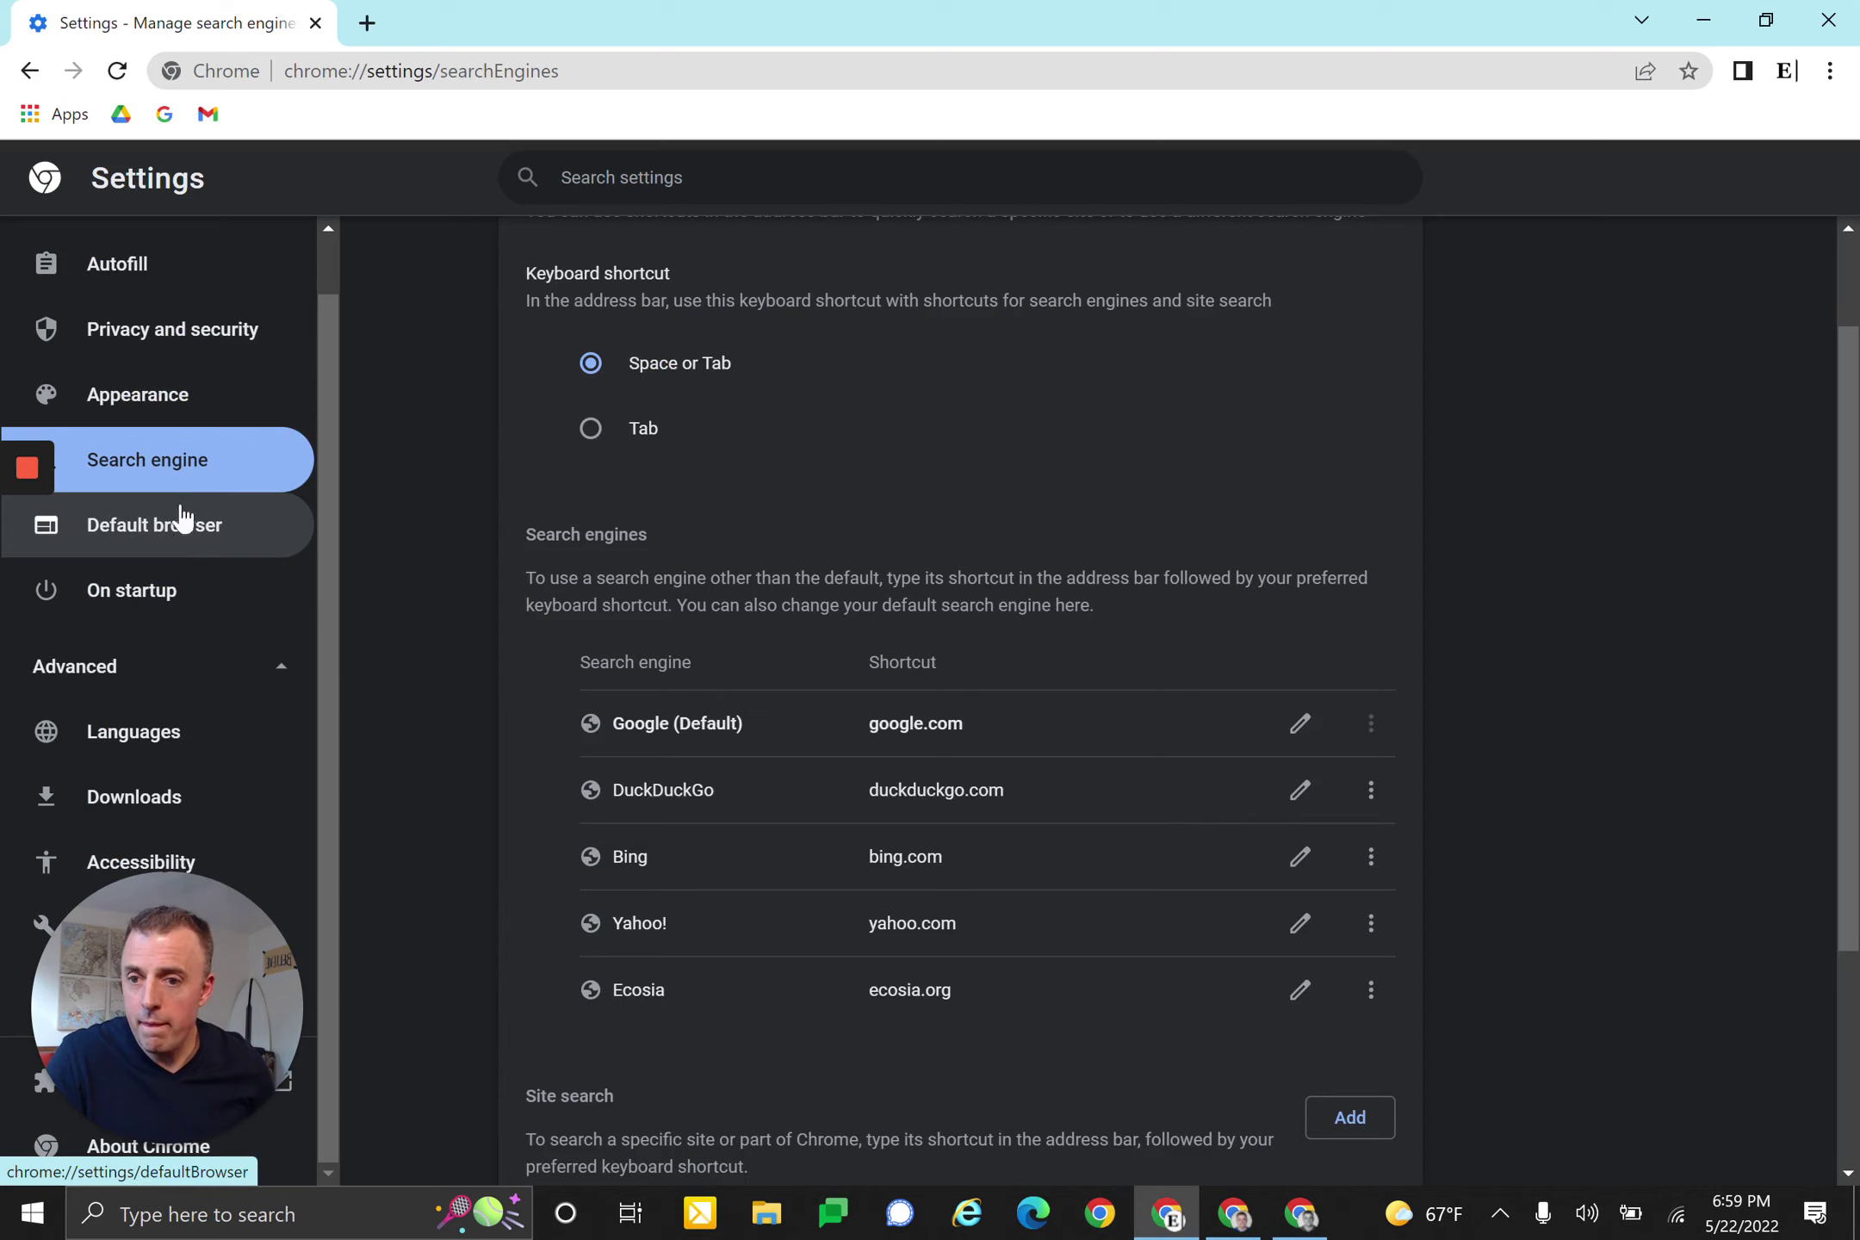
- View this window's default search engine choices, then minimize it
left_click(183, 470)
left_click(1376, 338)
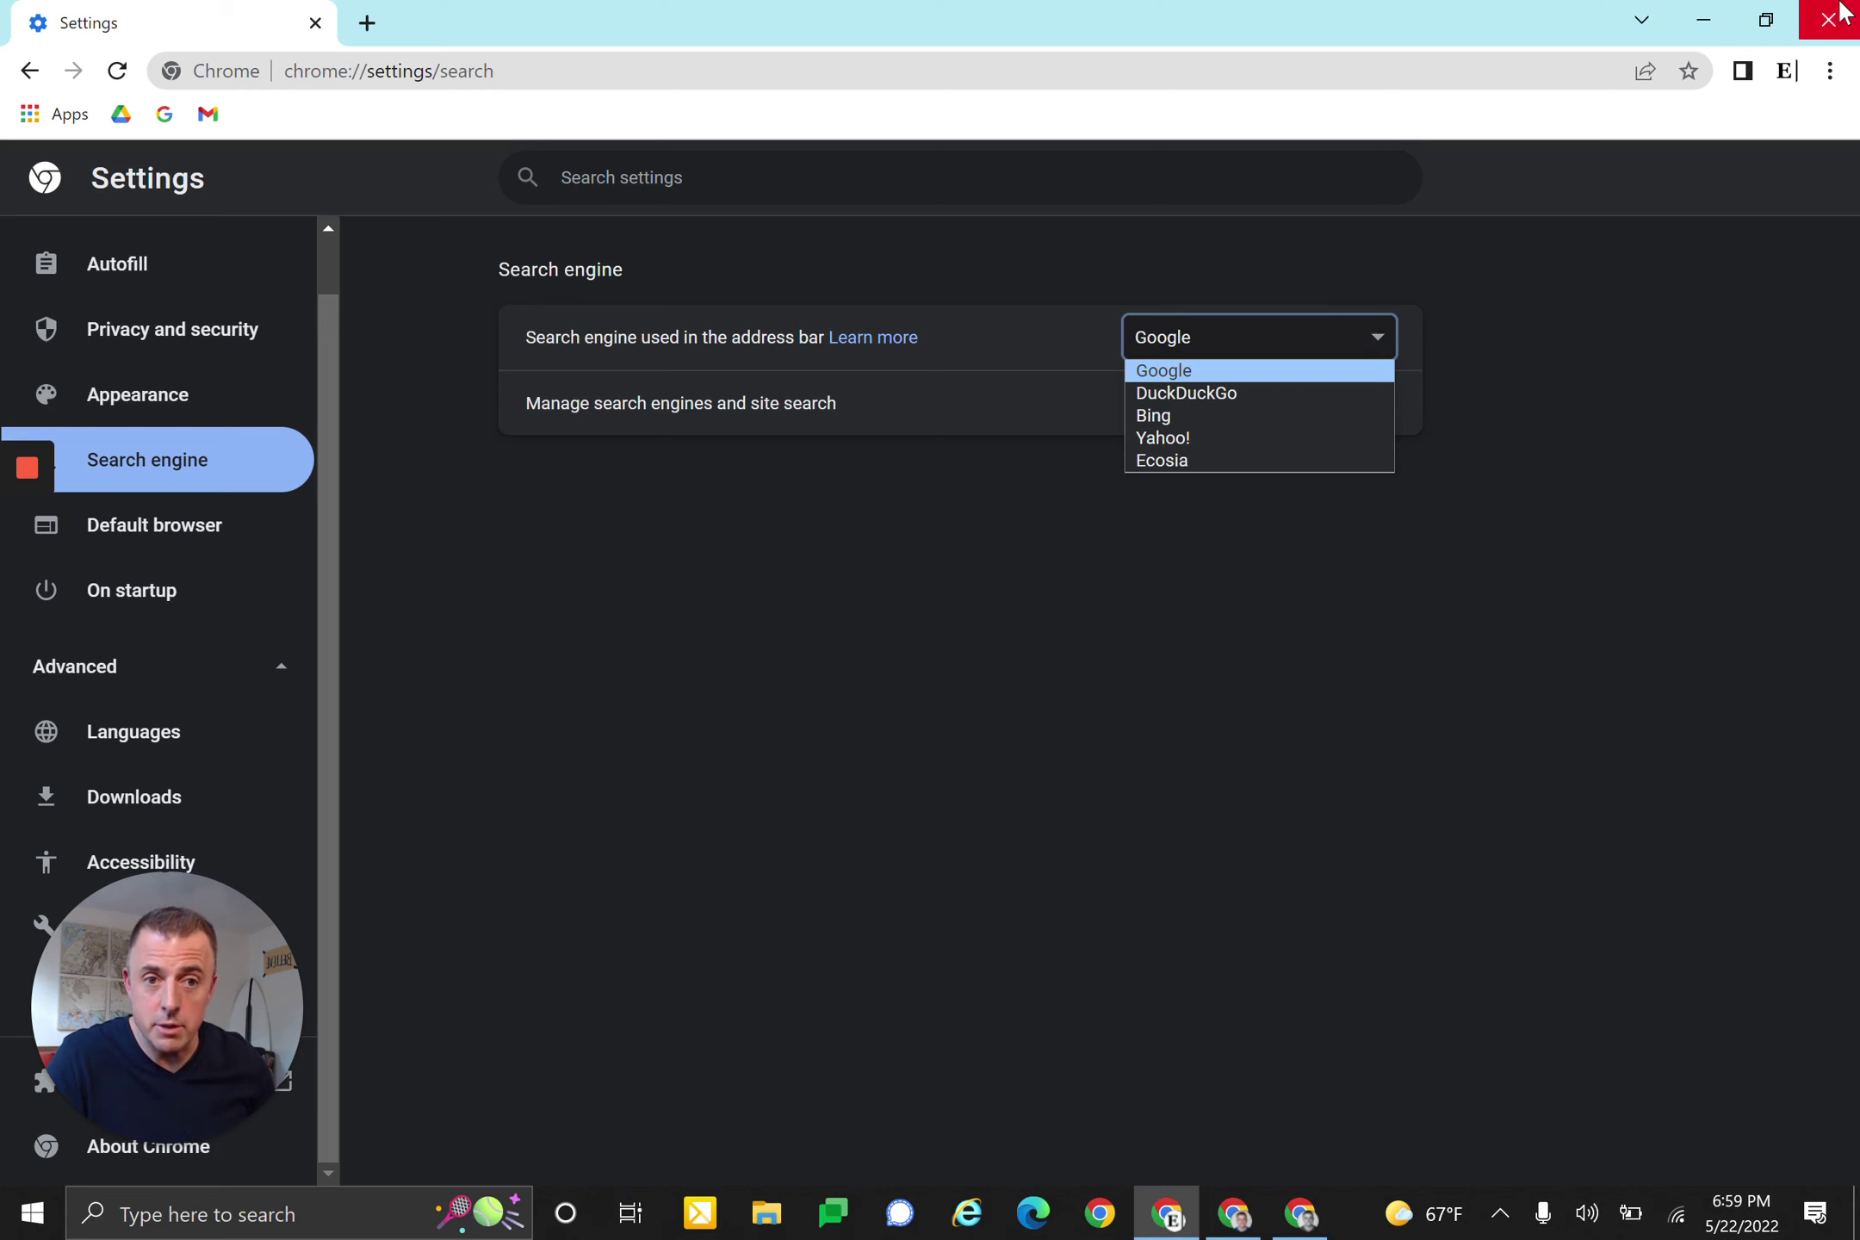
left_click(1701, 25)
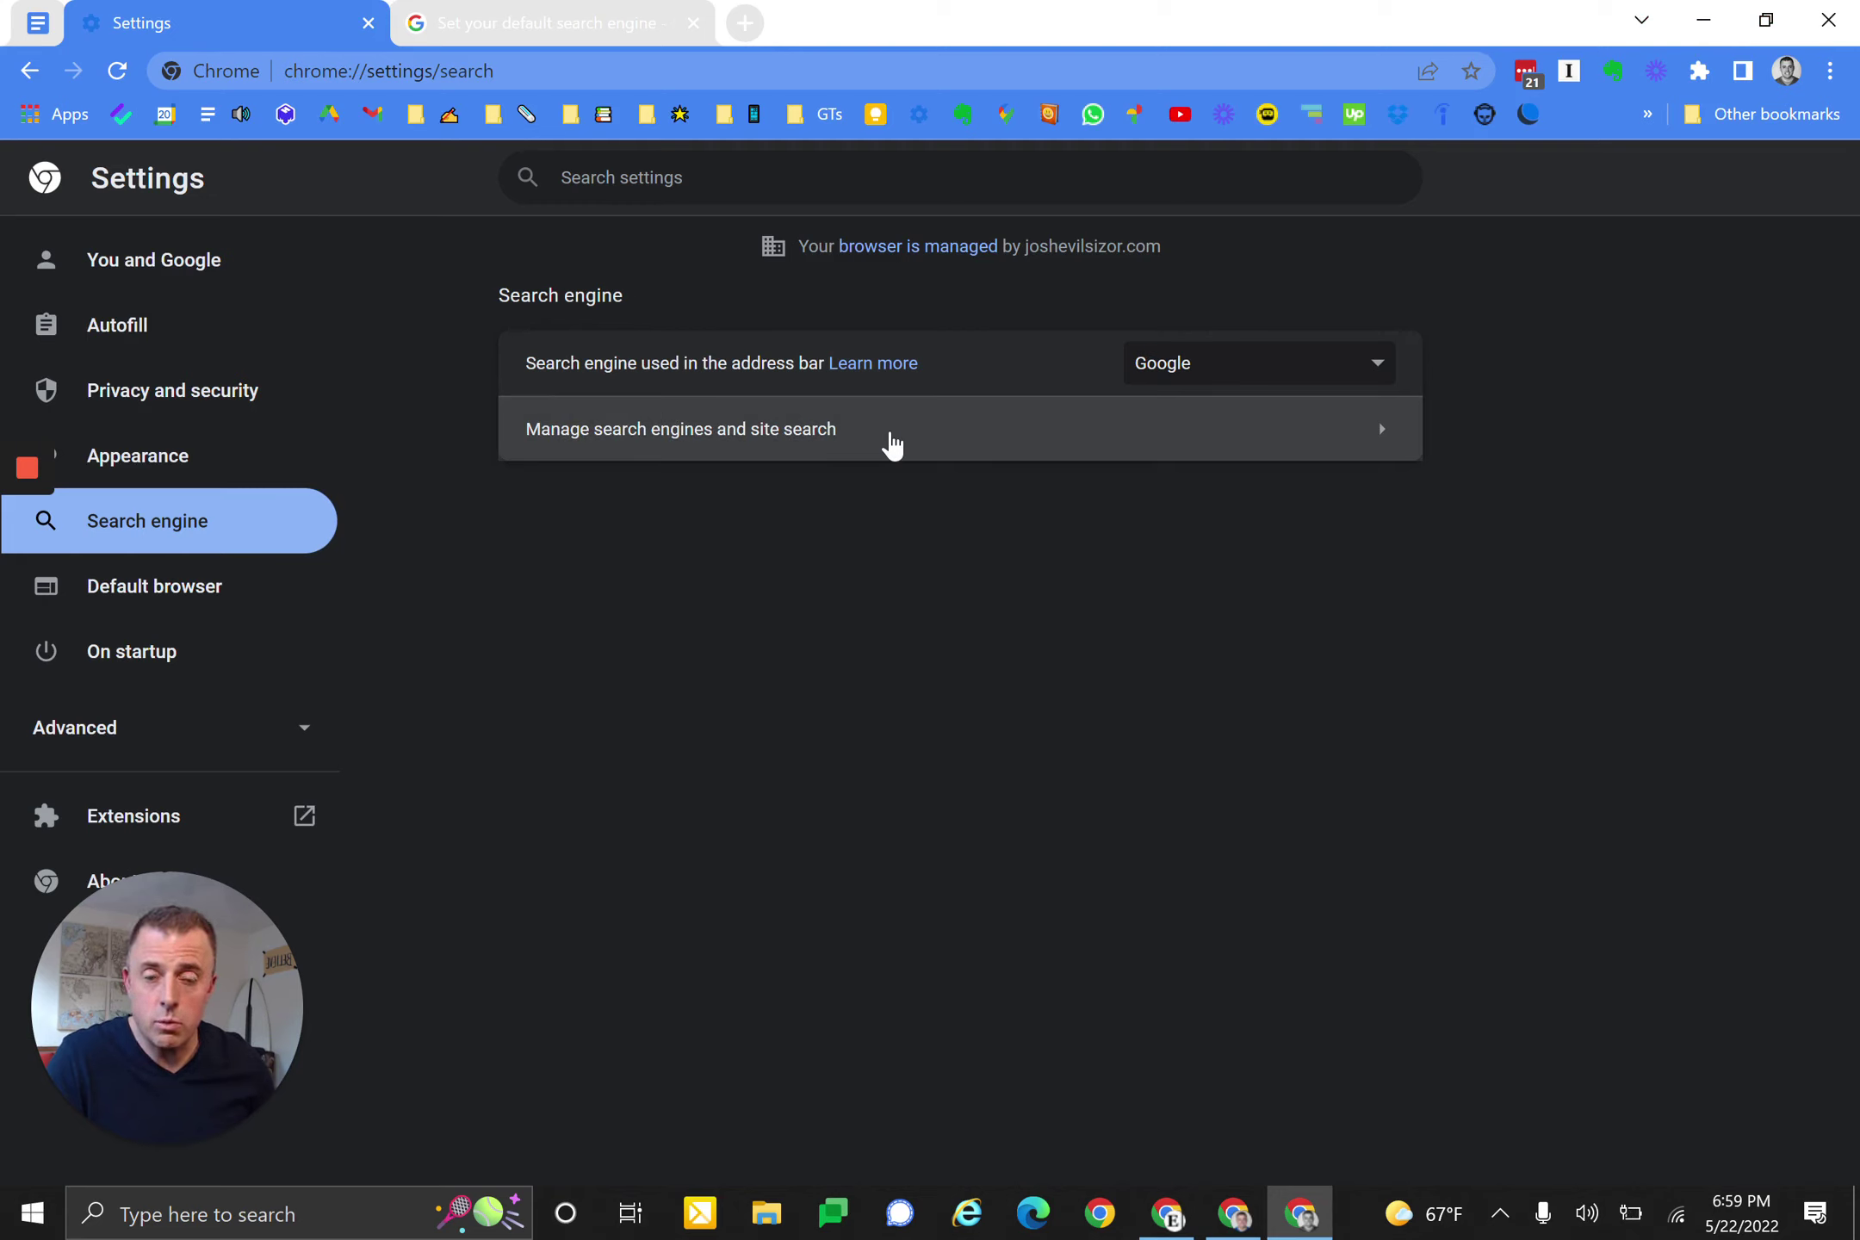
- Keep Google as default and open Manage search engines, showing Bing, Yahoo! and Ecosia
left_click(1347, 378)
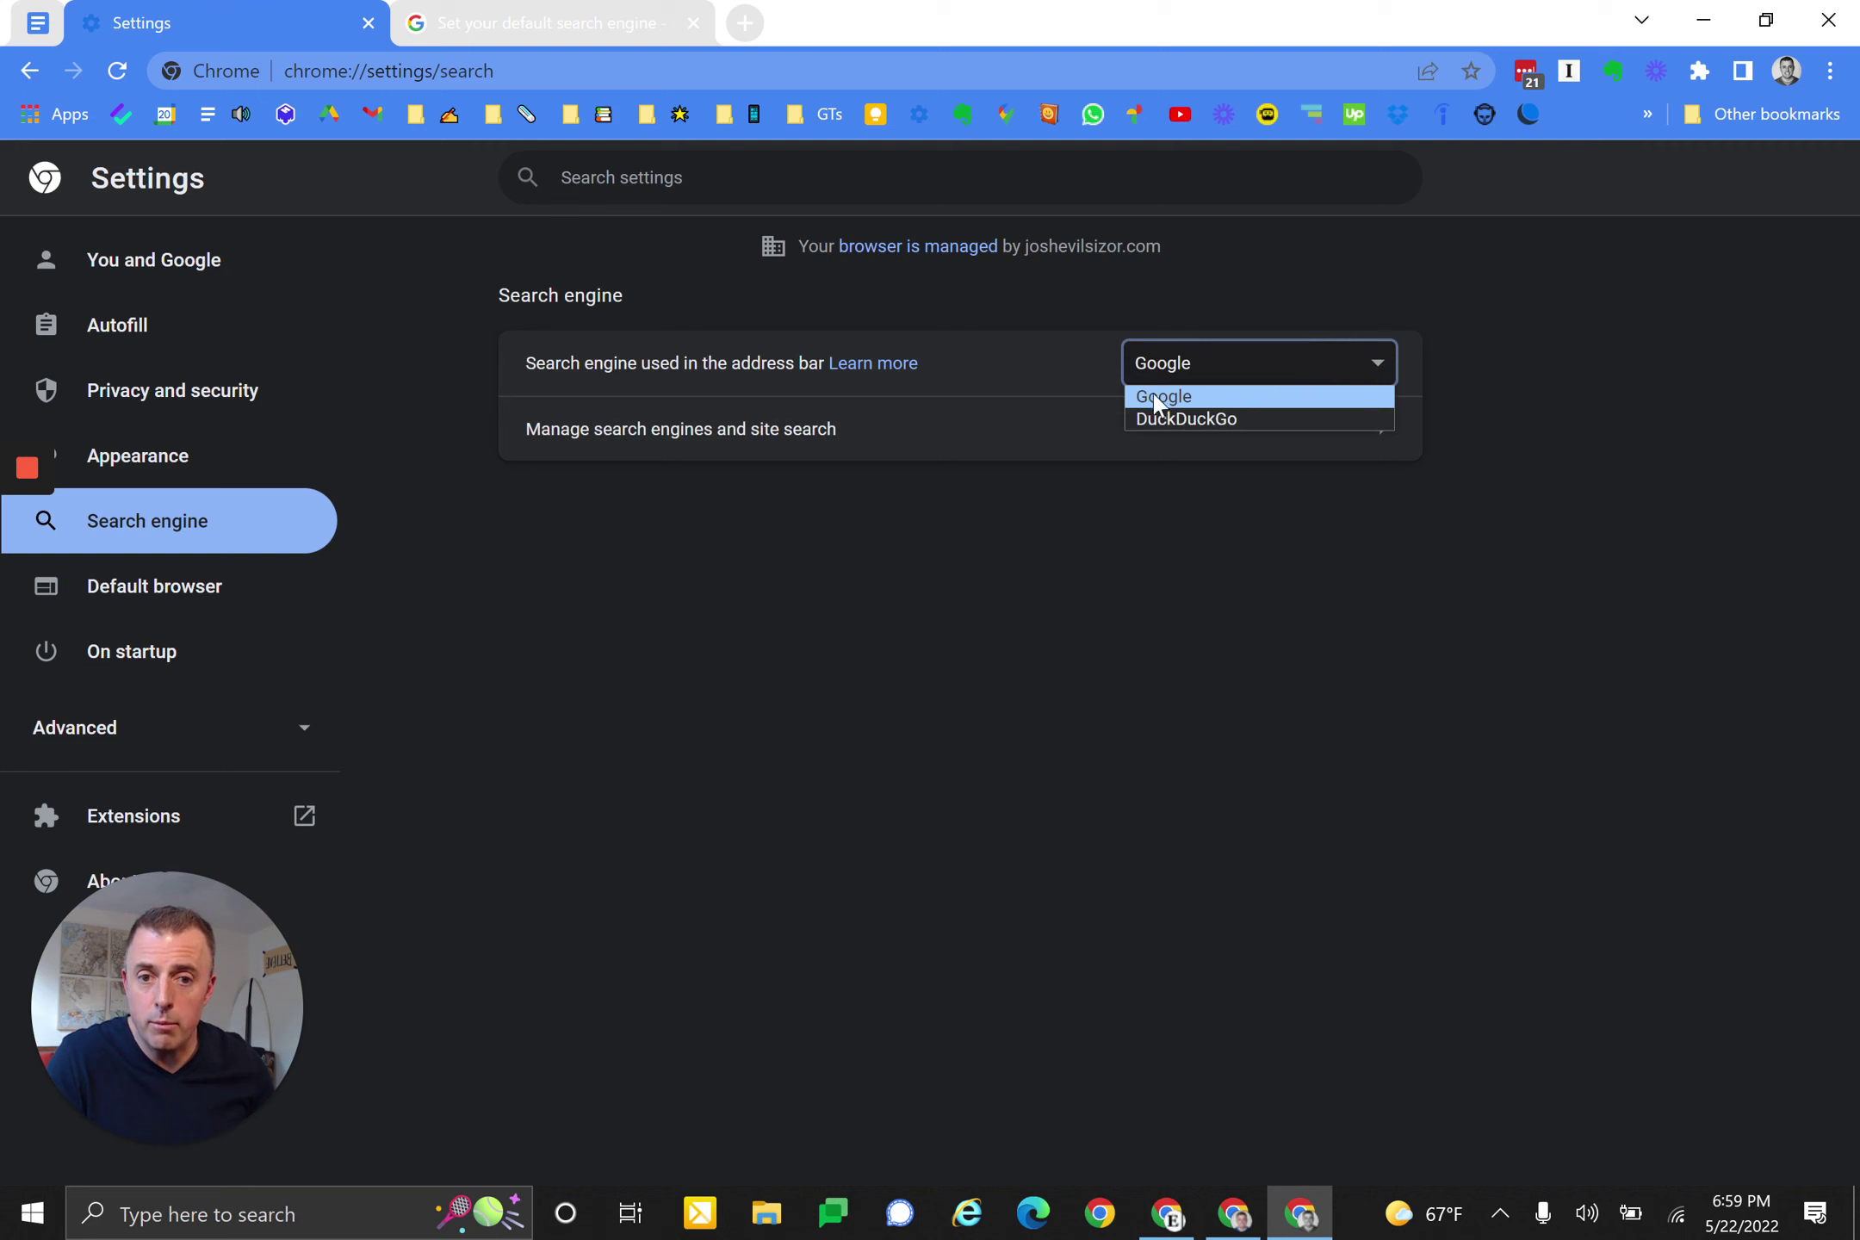
left_click(904, 429)
left_click(900, 430)
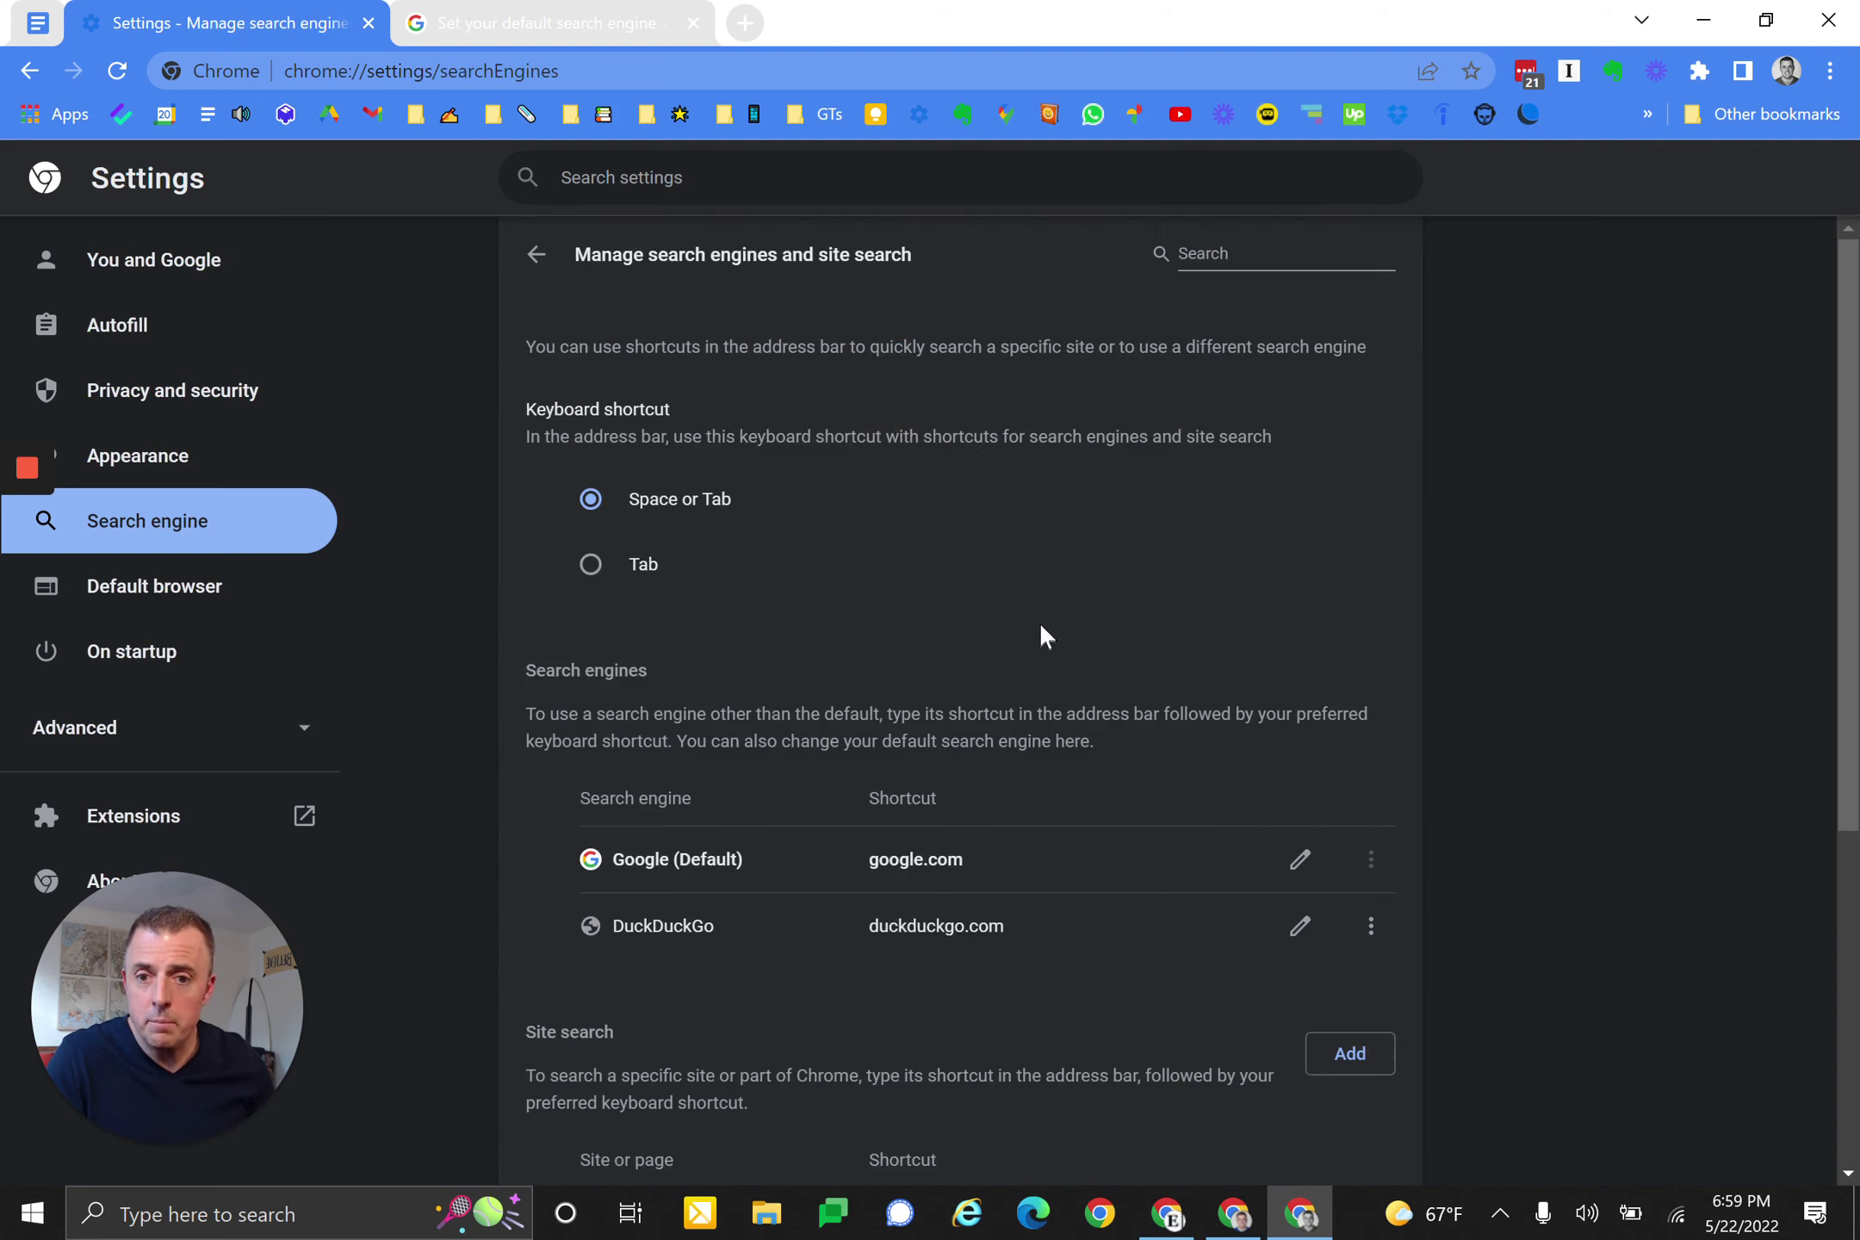
scroll(1039, 622, "down", 2)
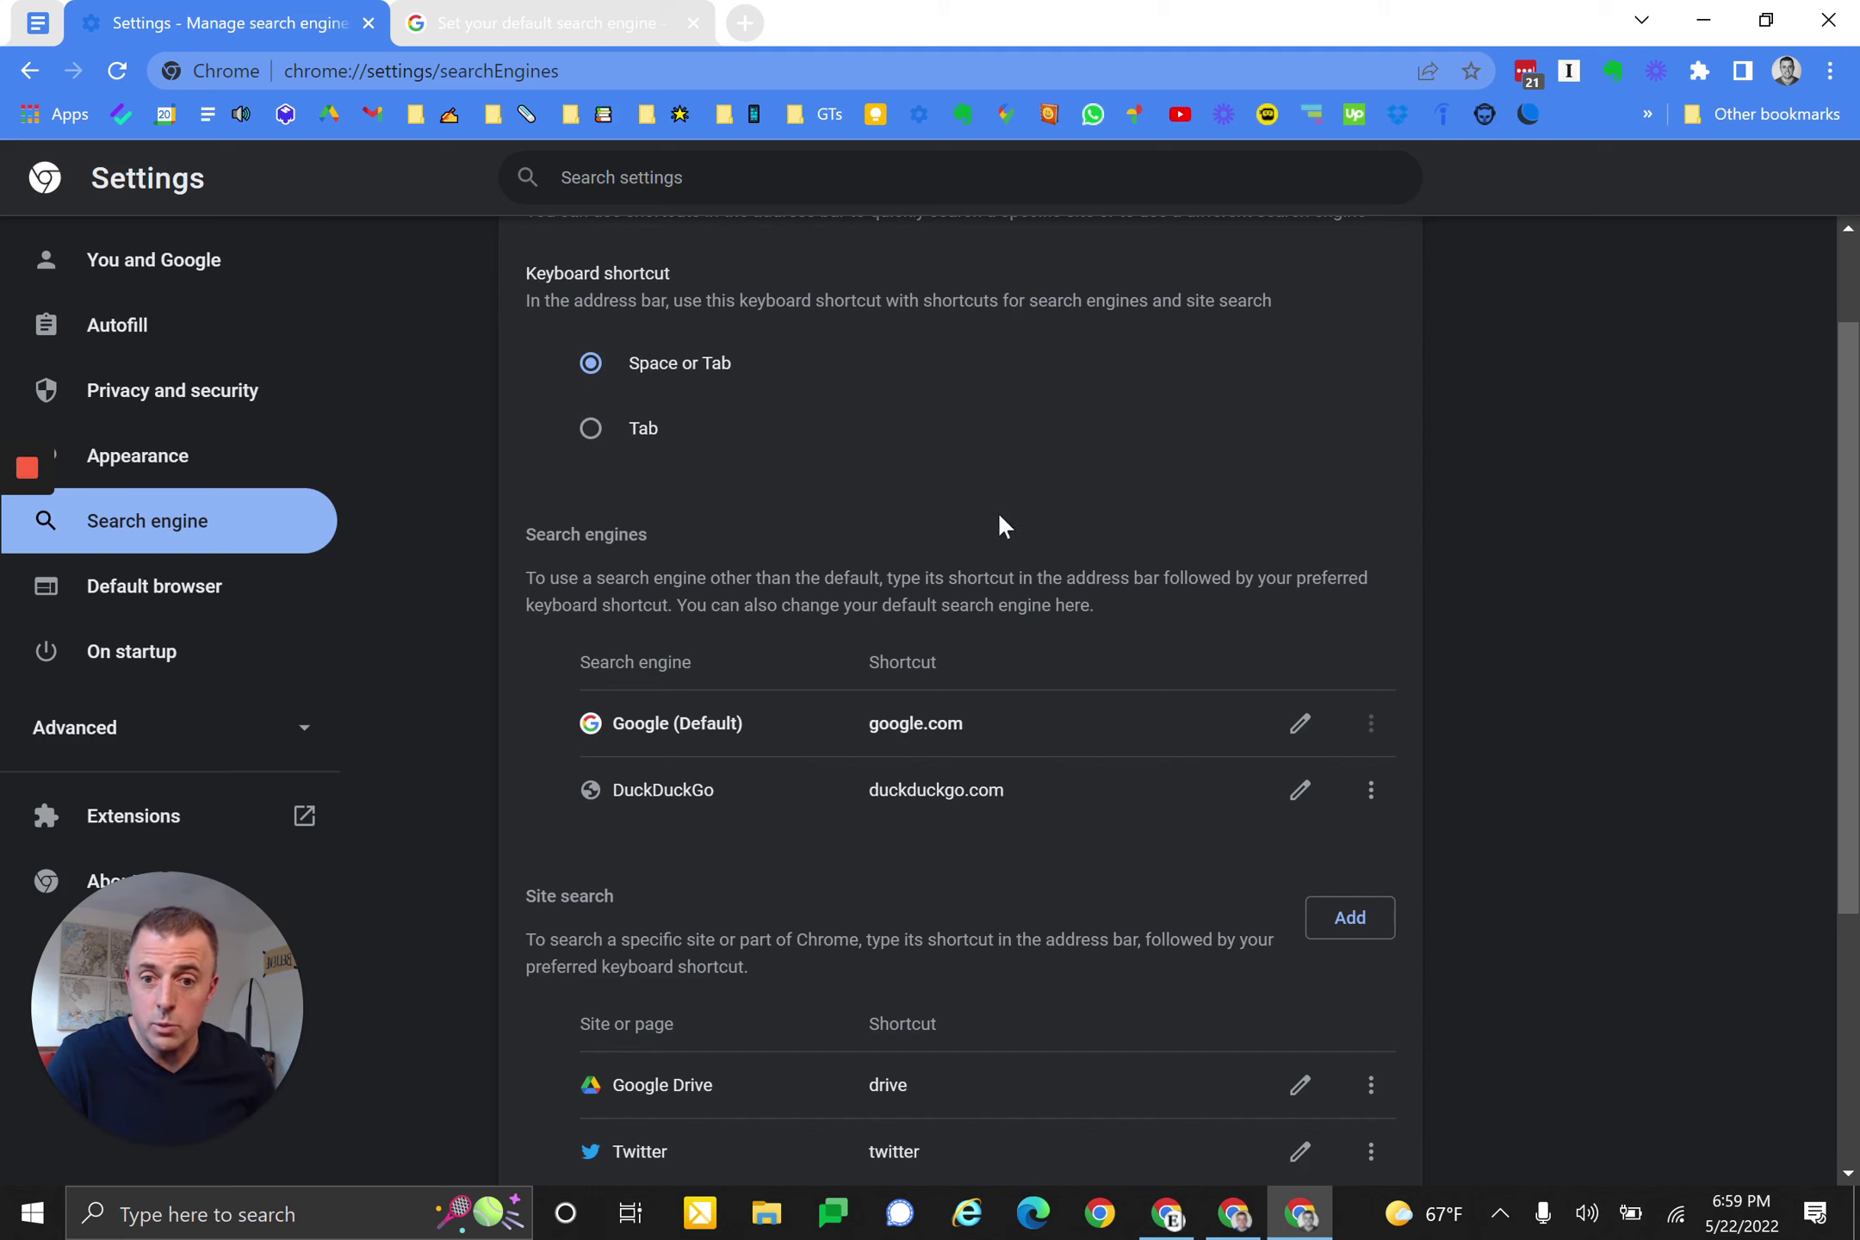
scroll(999, 516, "down", 2)
scroll(1011, 521, "down", 2)
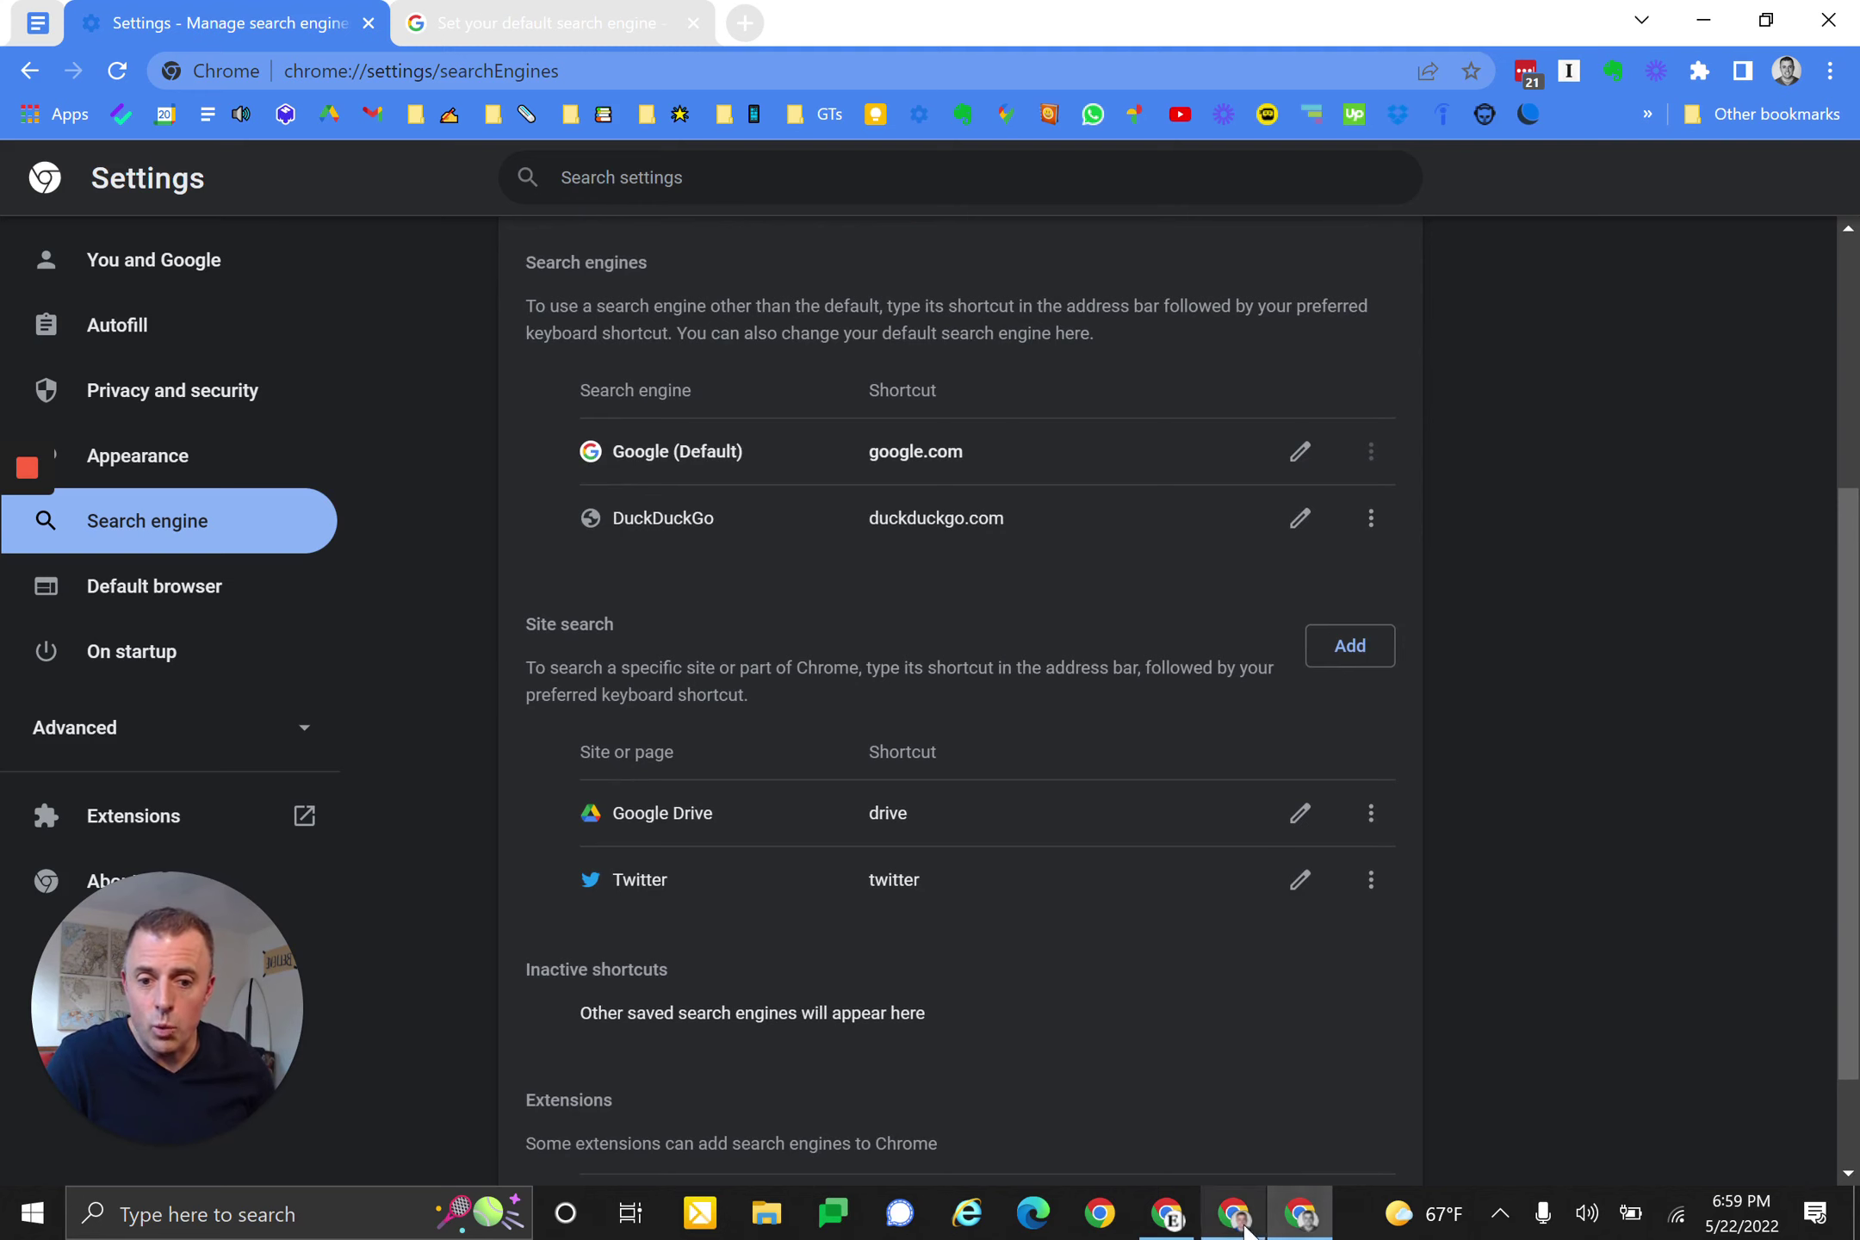
left_click(1167, 1214)
- Delete Yahoo! from the search engine list
left_click(761, 403)
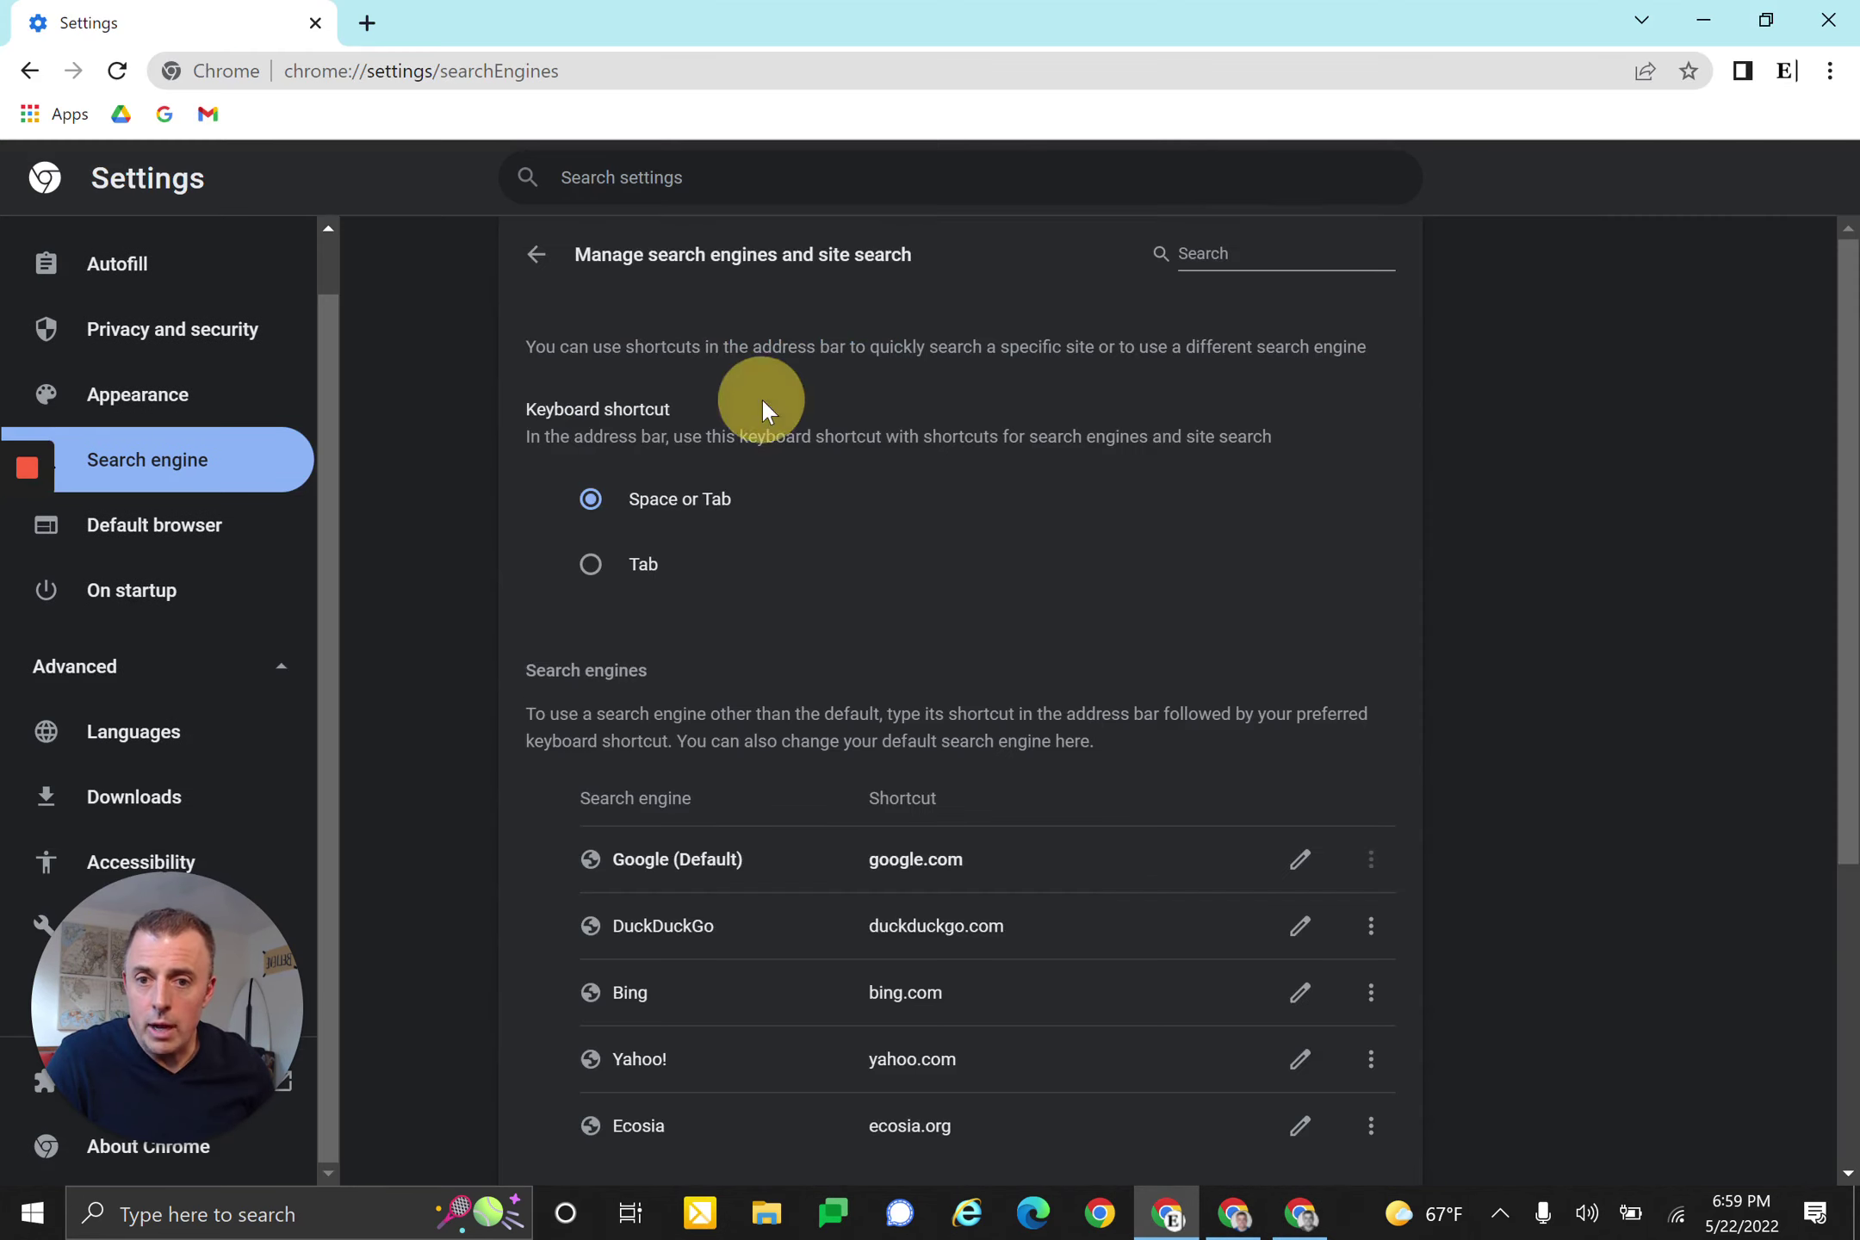
scroll(1010, 672, "down", 3)
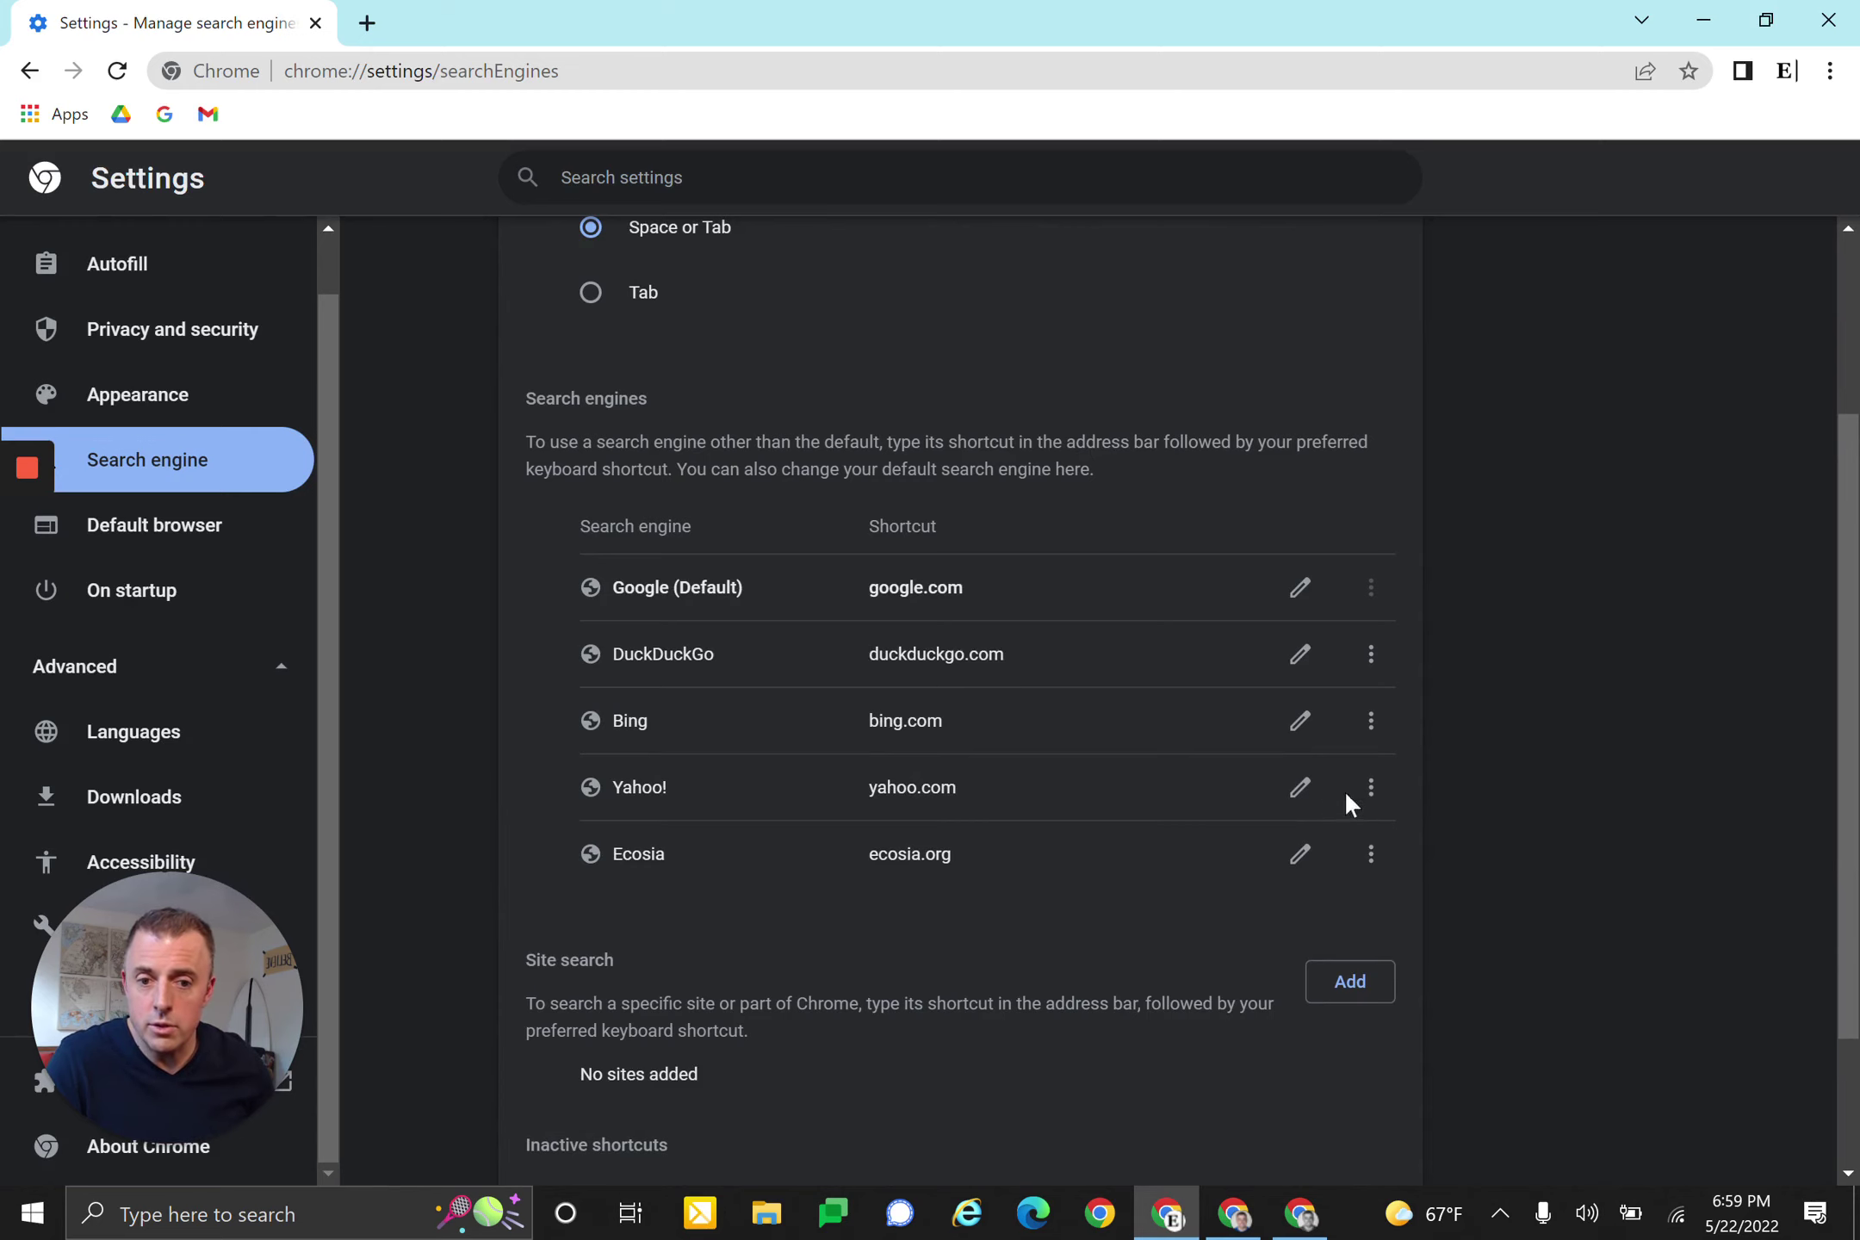
left_click(1371, 787)
left_click(1299, 878)
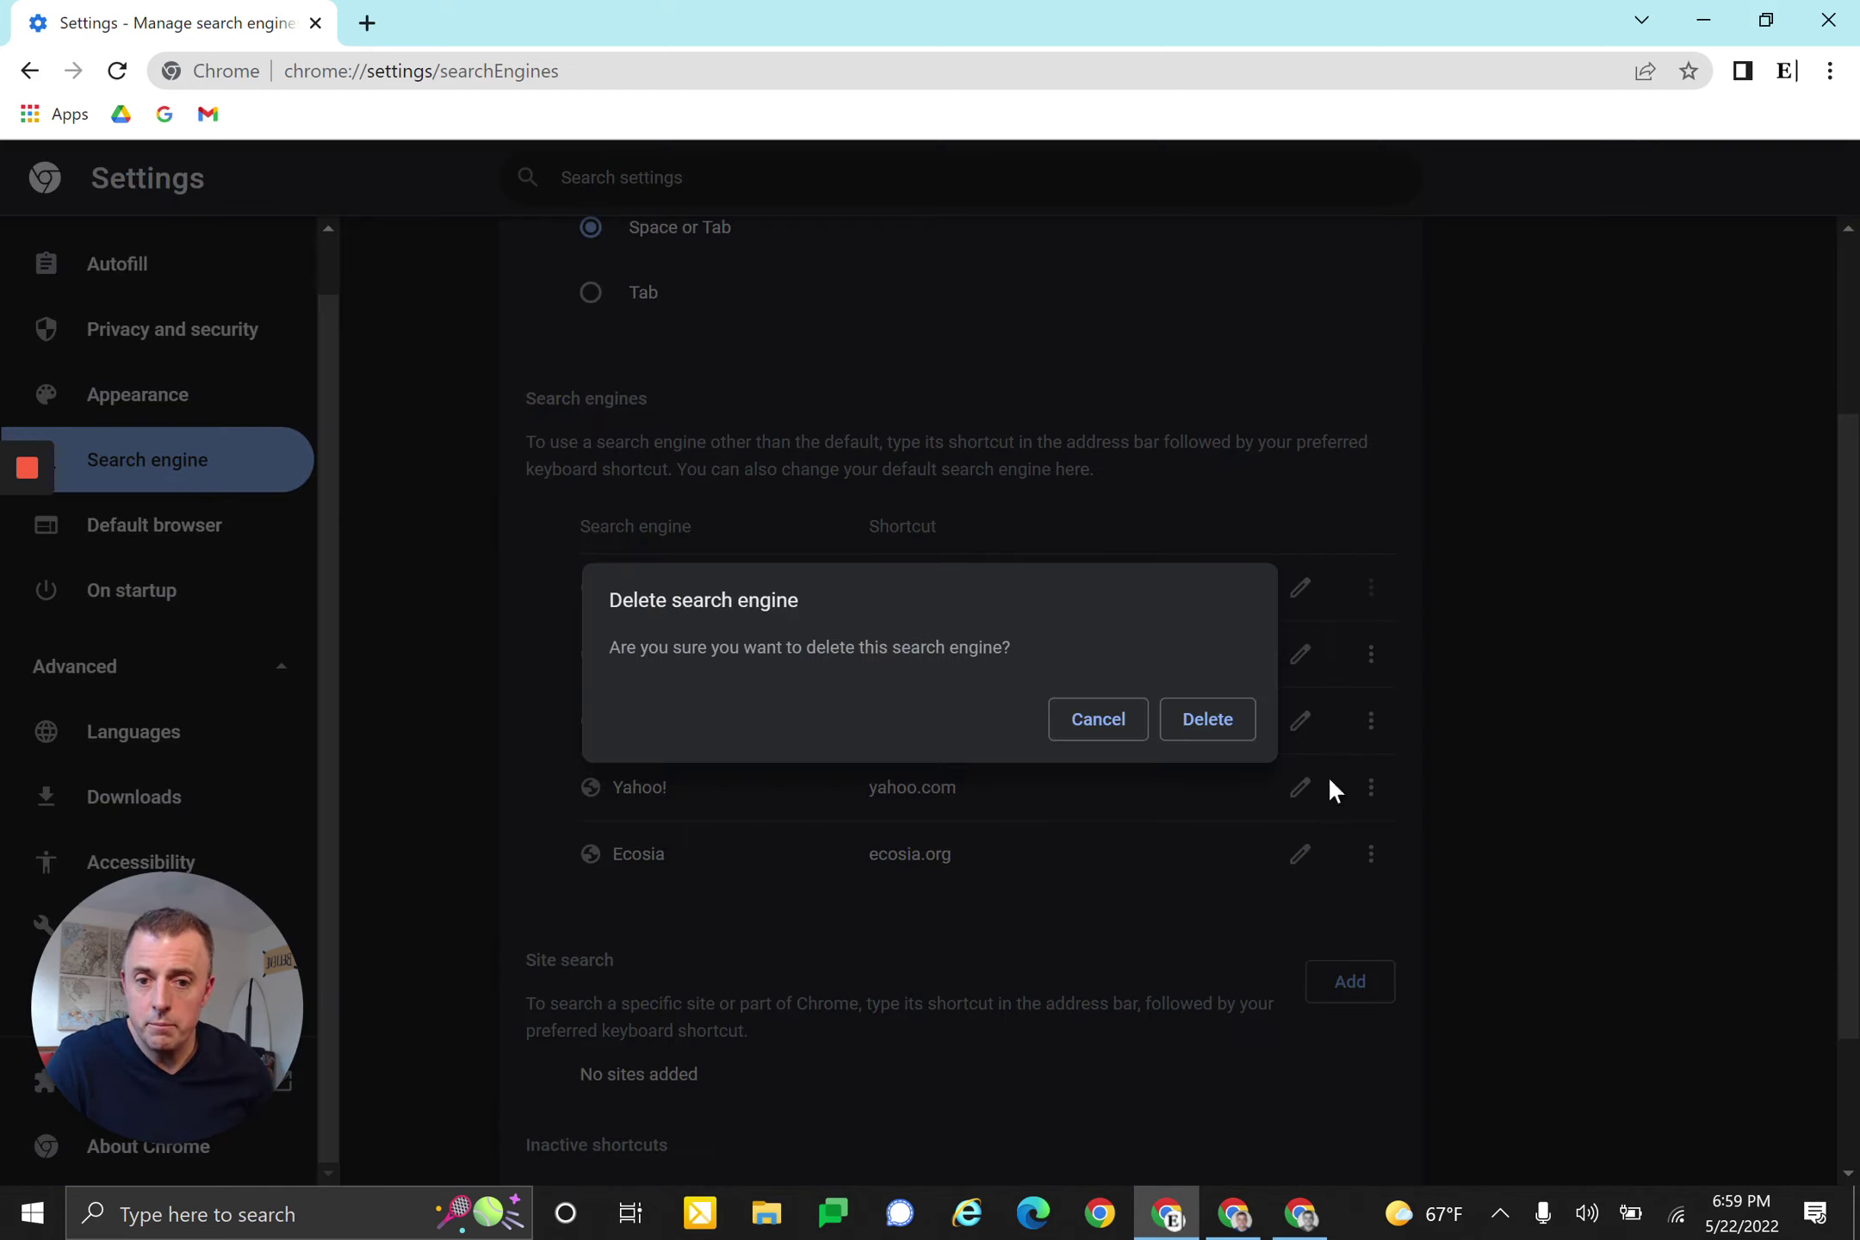
left_click(1228, 723)
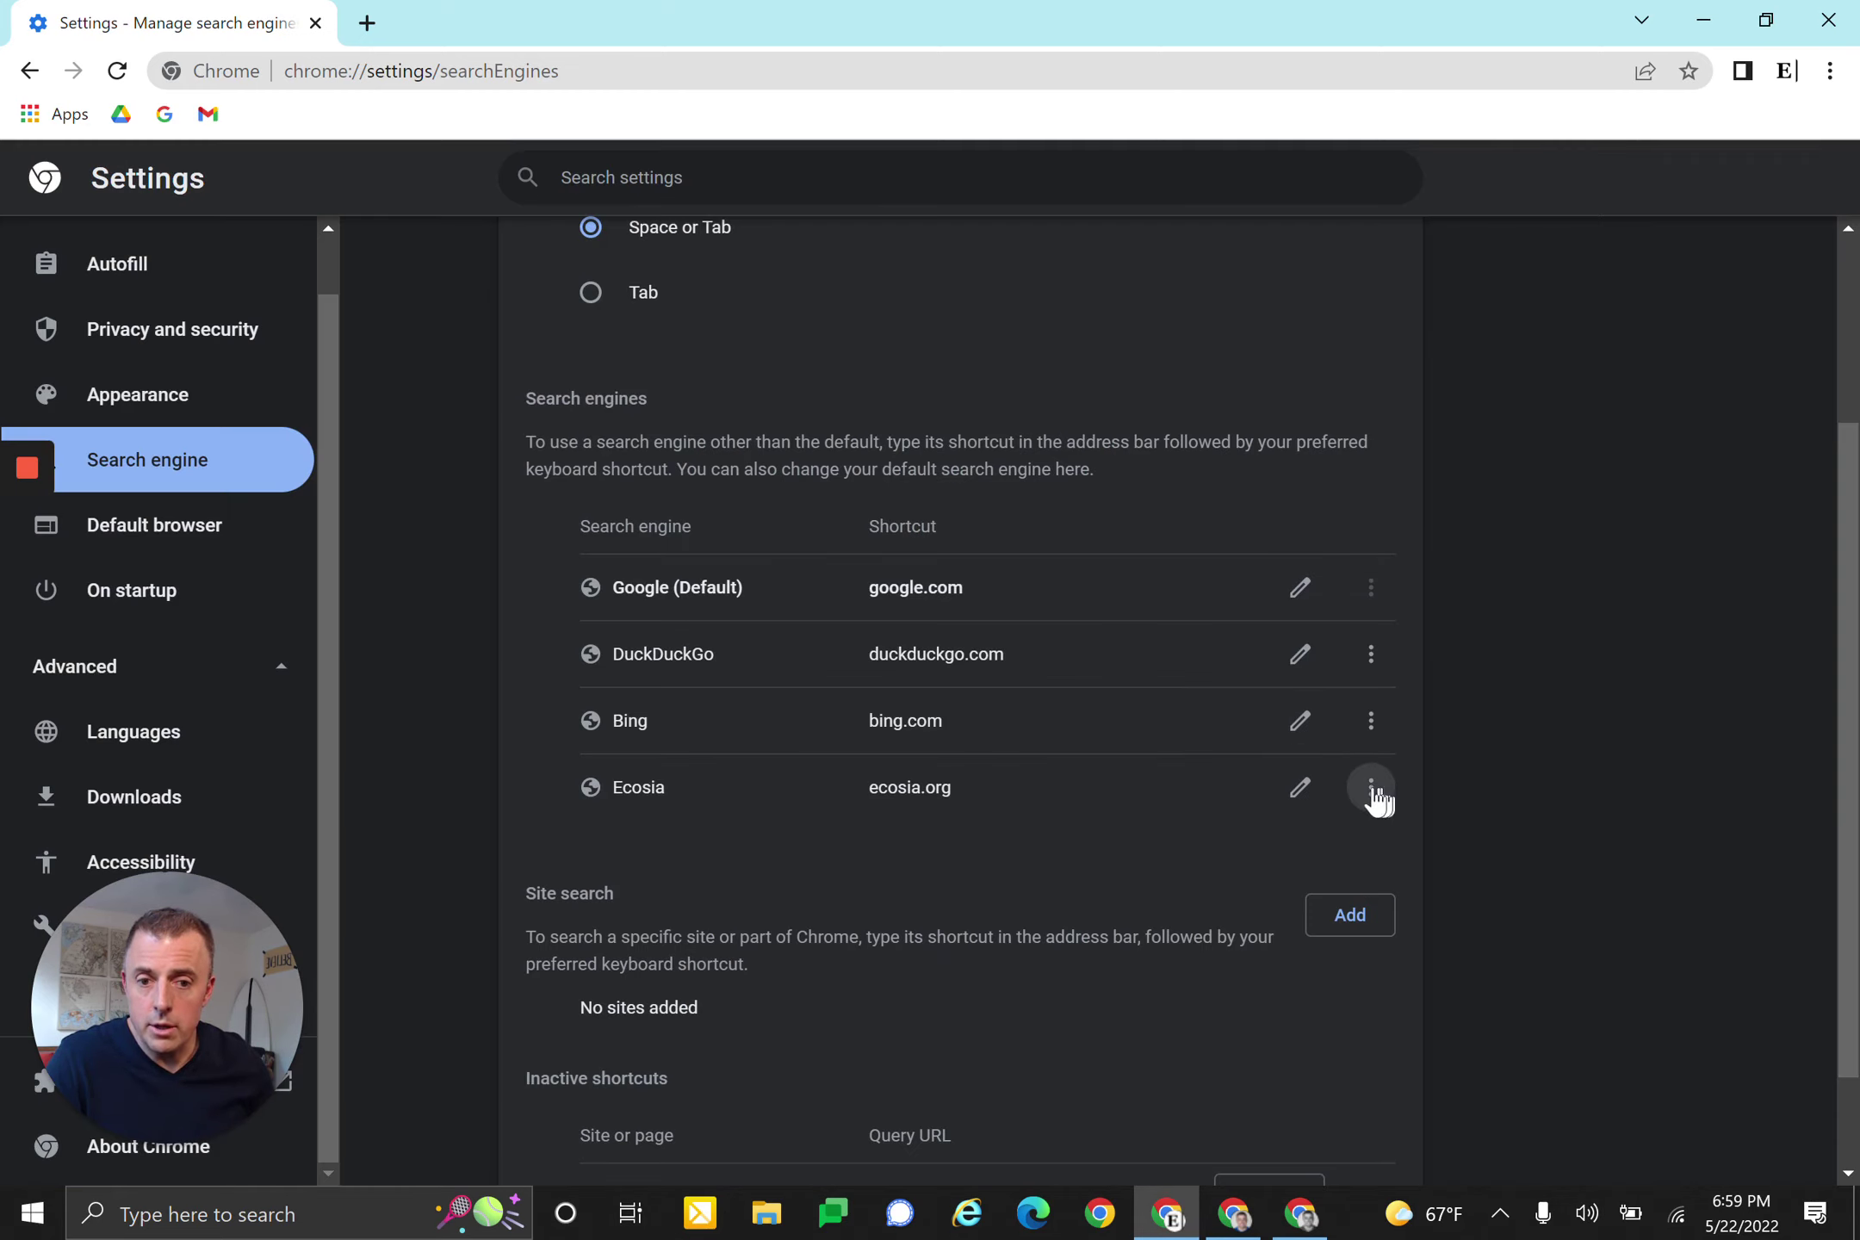
- Delete Ecosia, then begin restoring settings to their original defaults under Reset and clean up
left_click(1371, 787)
left_click(1298, 878)
left_click(1229, 723)
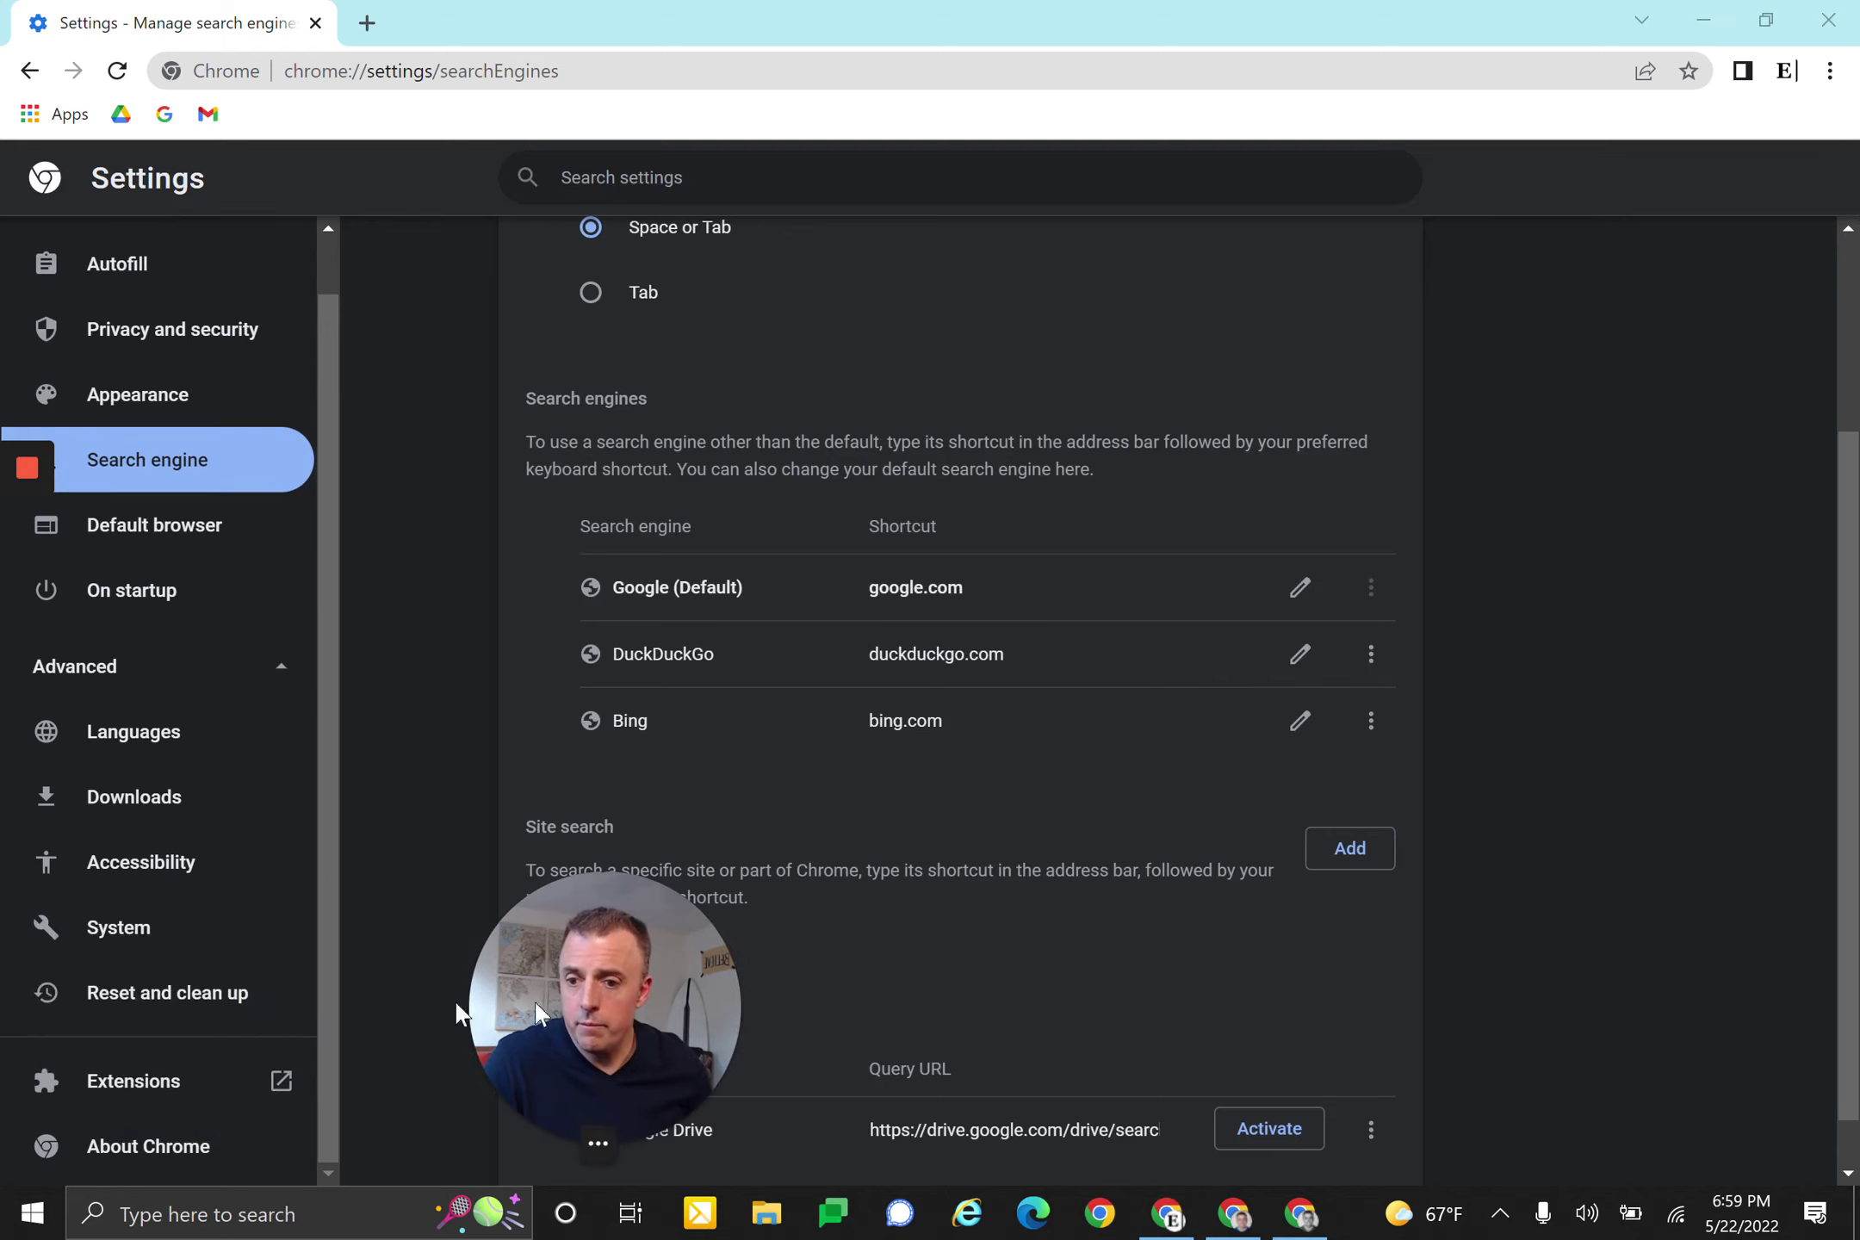
left_click(182, 1001)
left_click(947, 337)
- Confirm the Reset settings prompt and minimize the reset browser window
left_click(1179, 761)
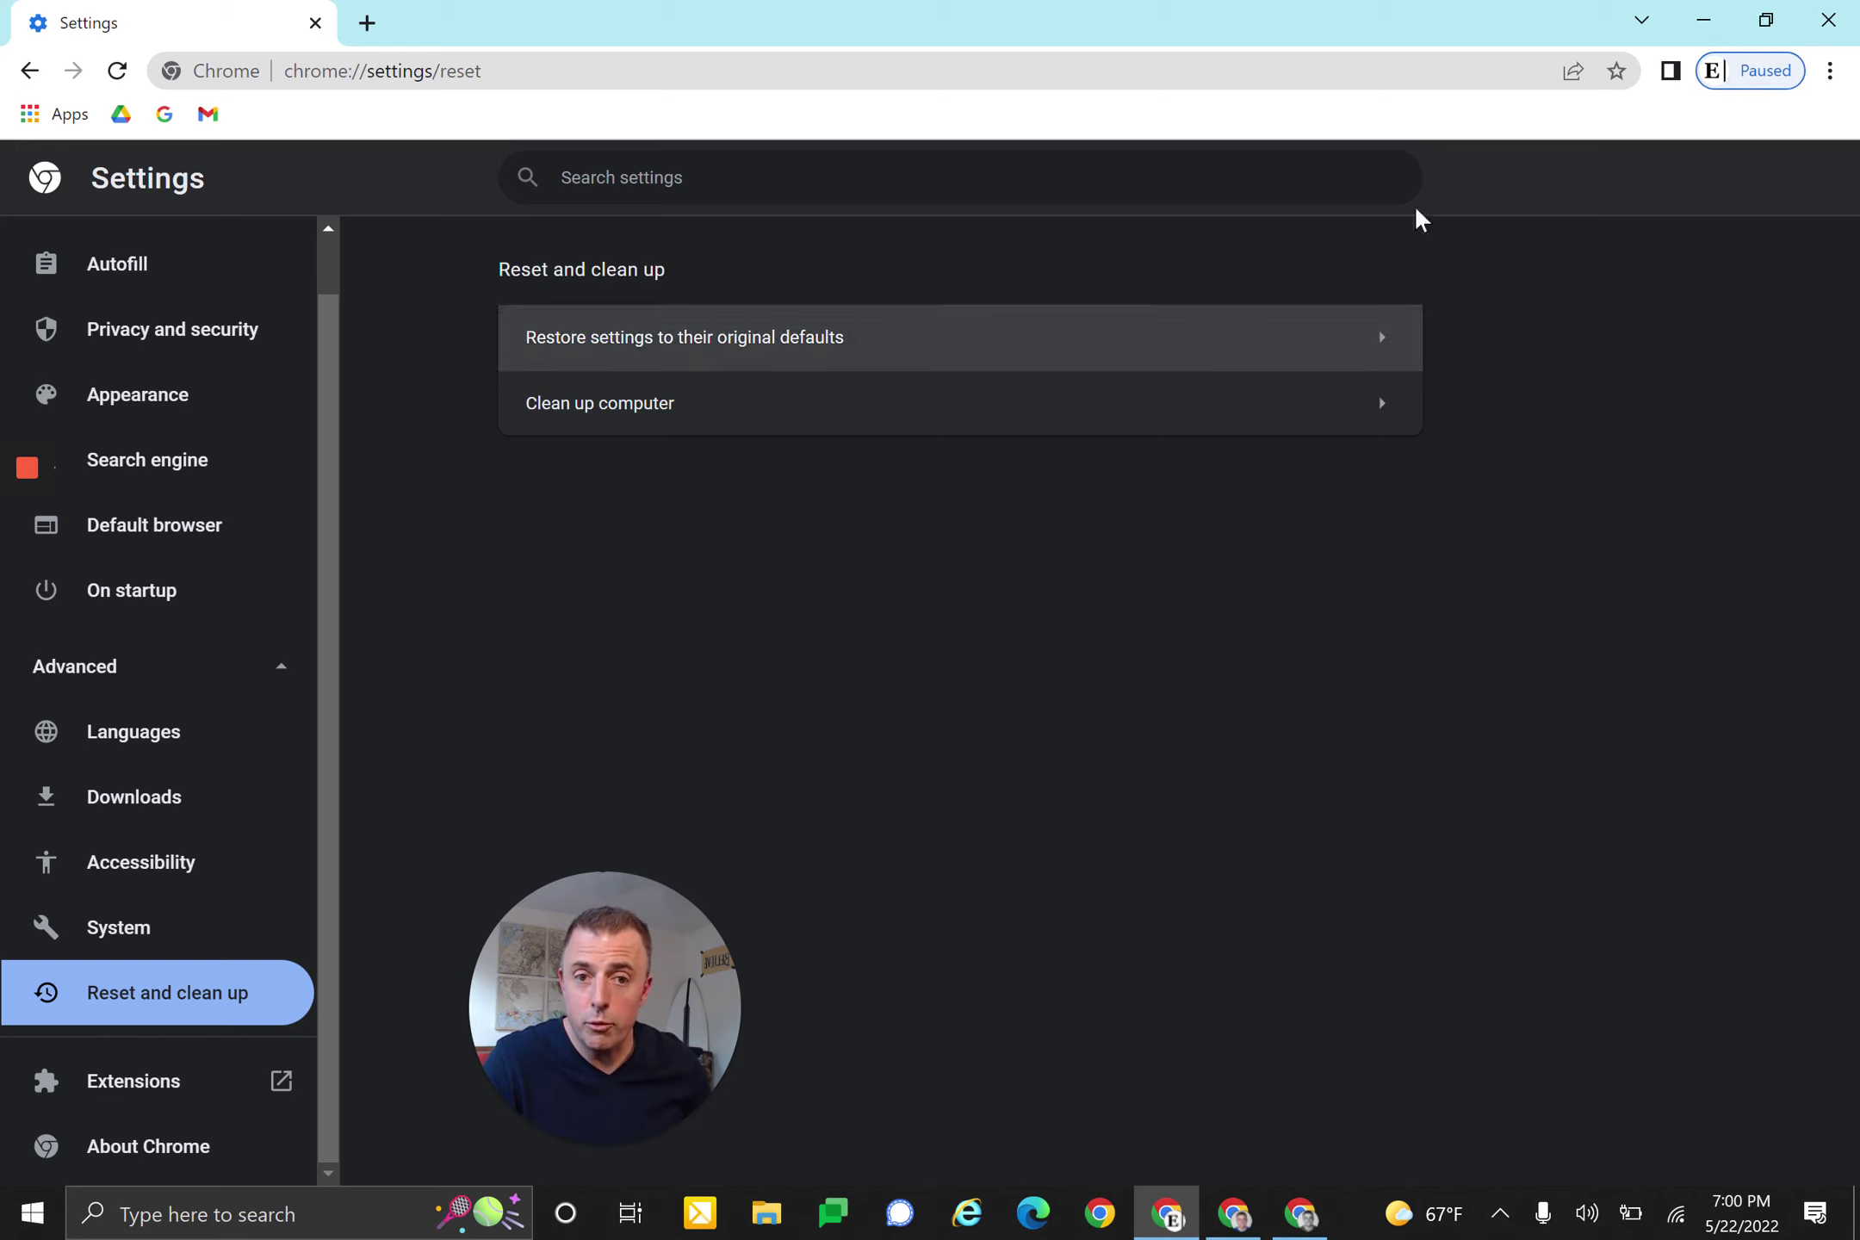
left_click(1695, 16)
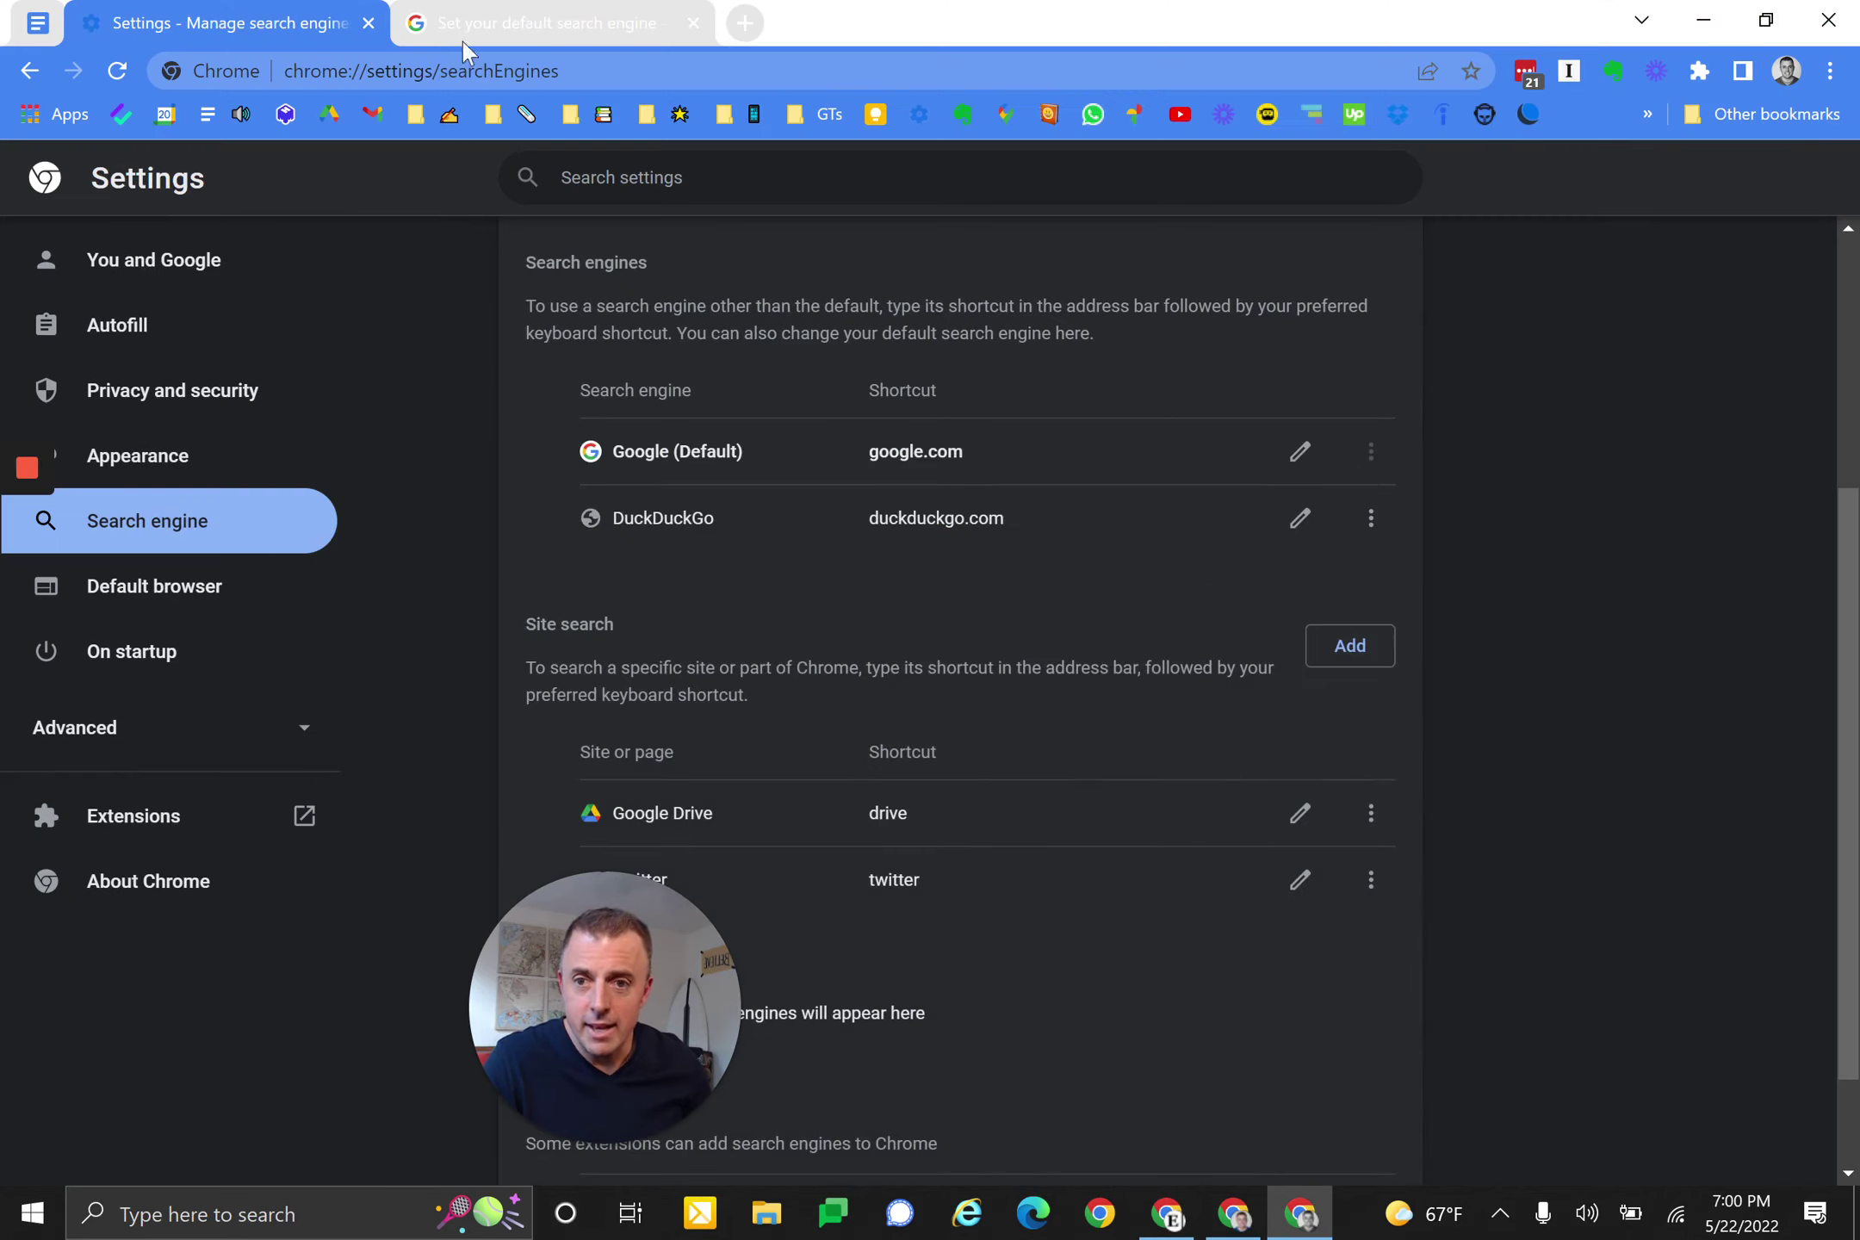
- In the outline, restore point 3 'Search engine:' with its Change via toggle and Manage search engines sub-points
left_click(38, 23)
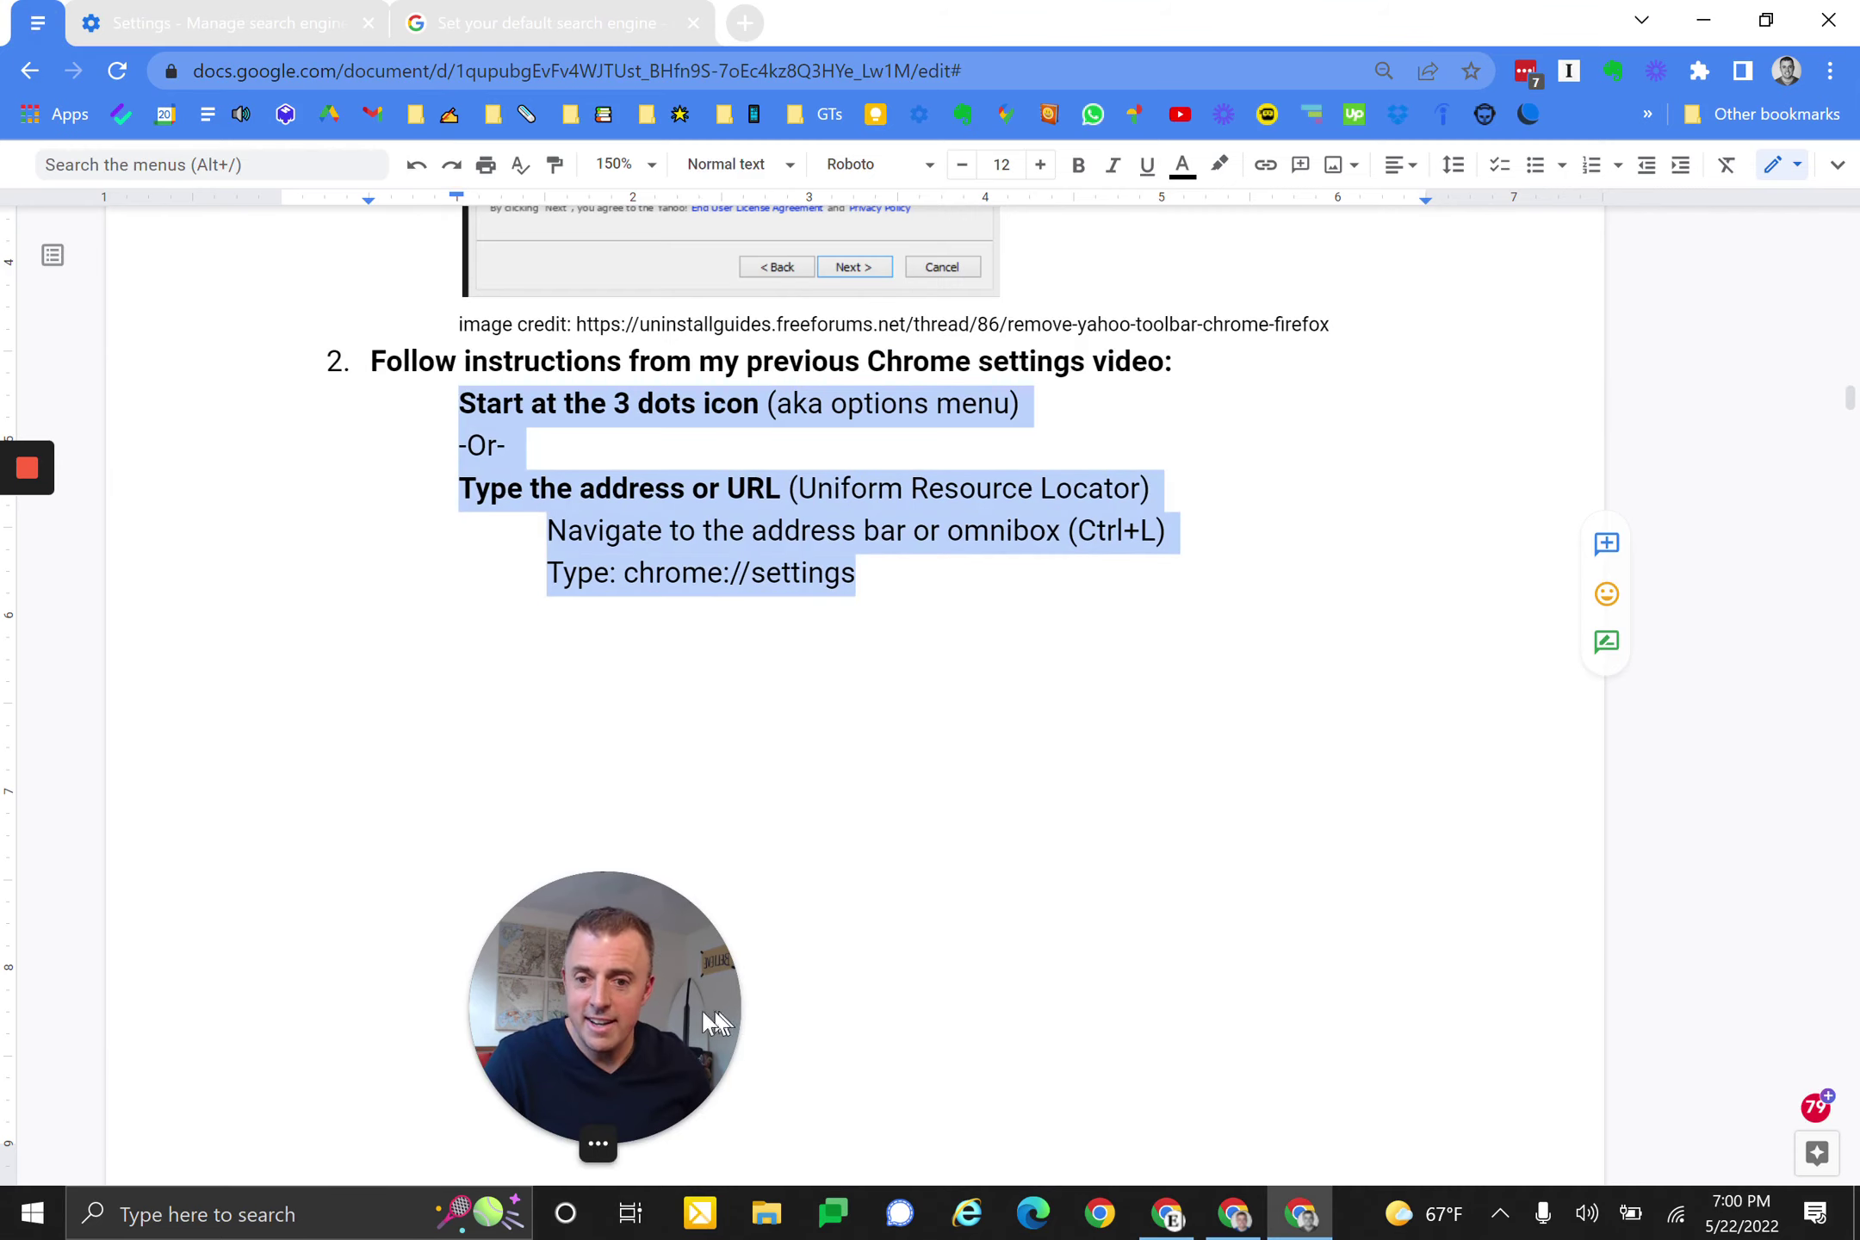
left_click_drag(616, 1016, 248, 1025)
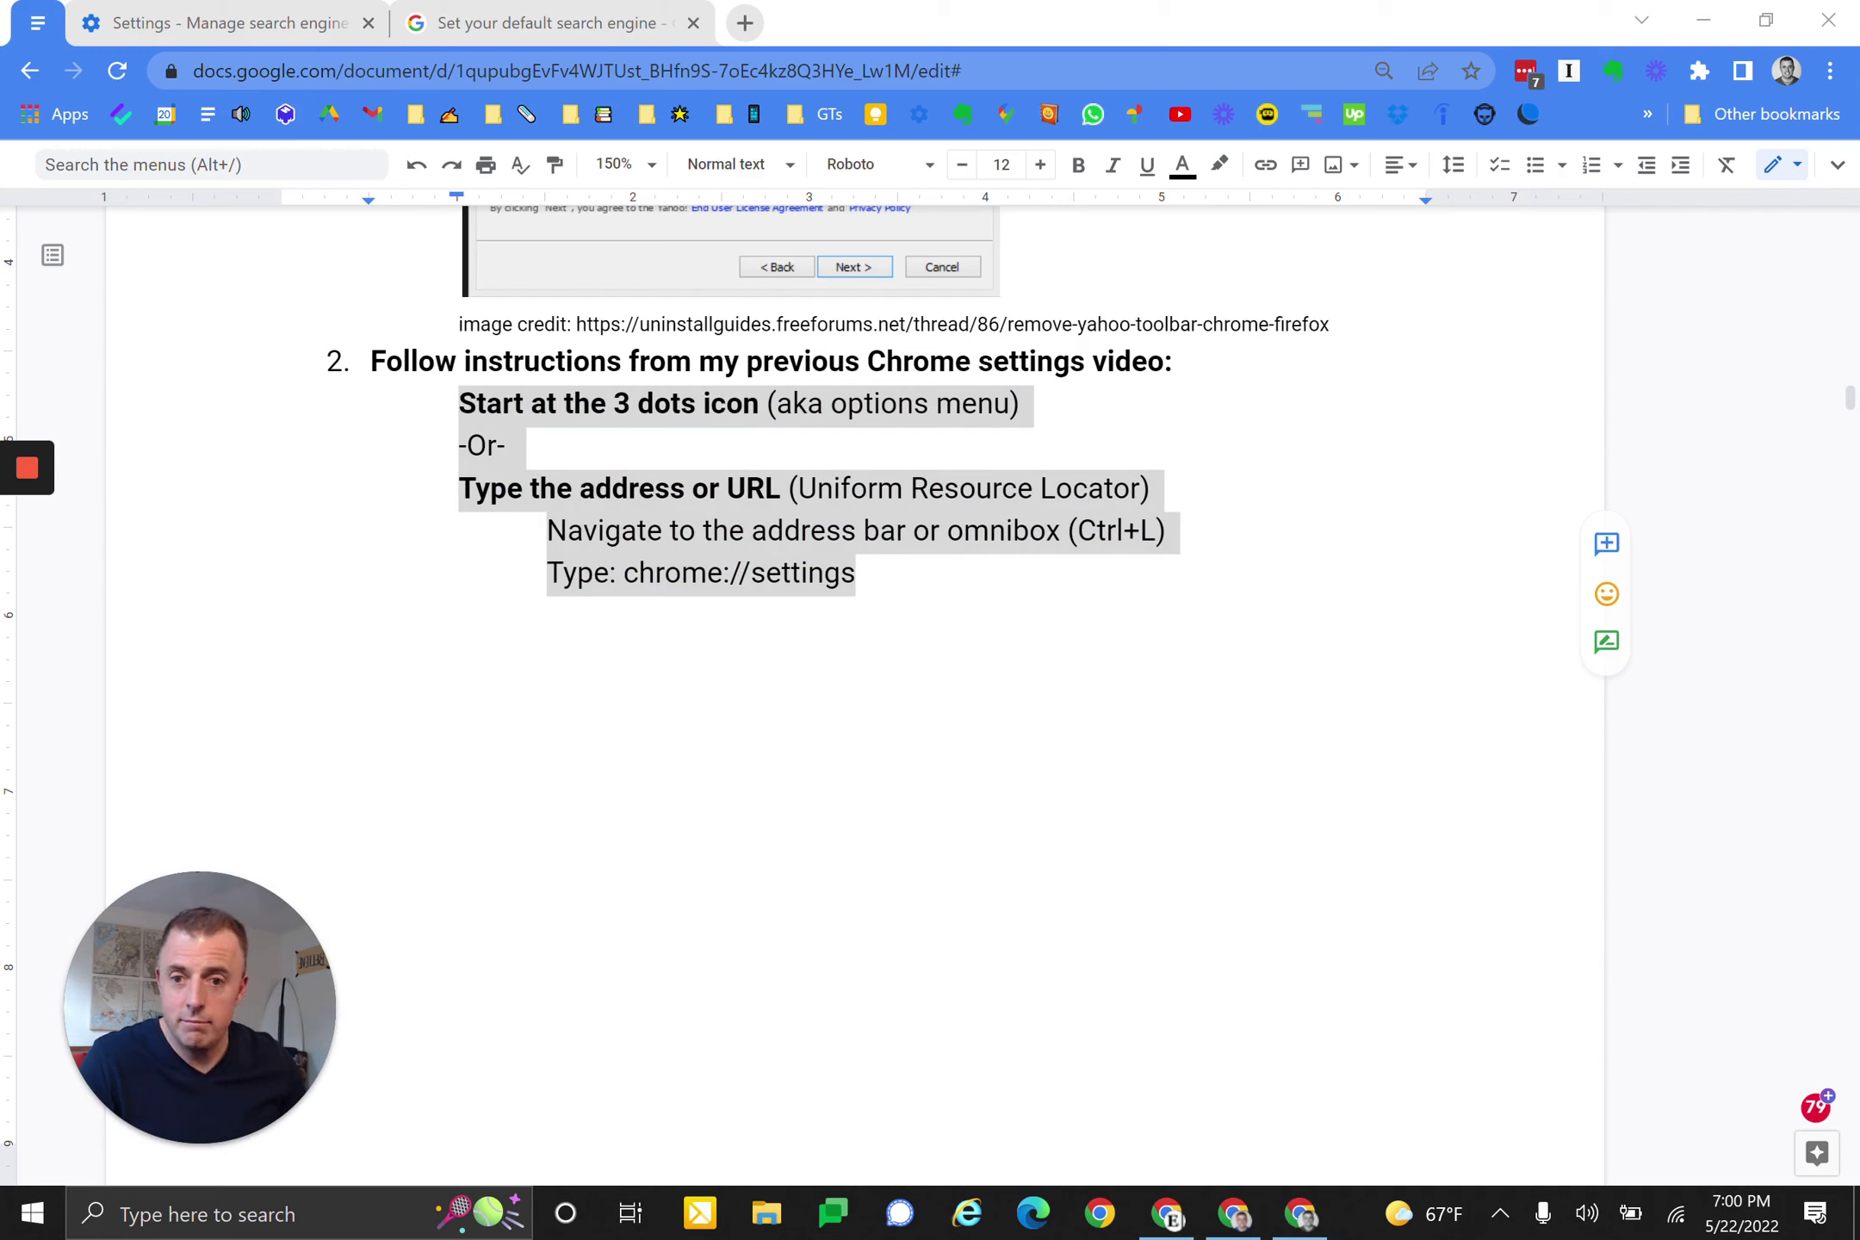
left_click(956, 594)
key("ctrl+z")
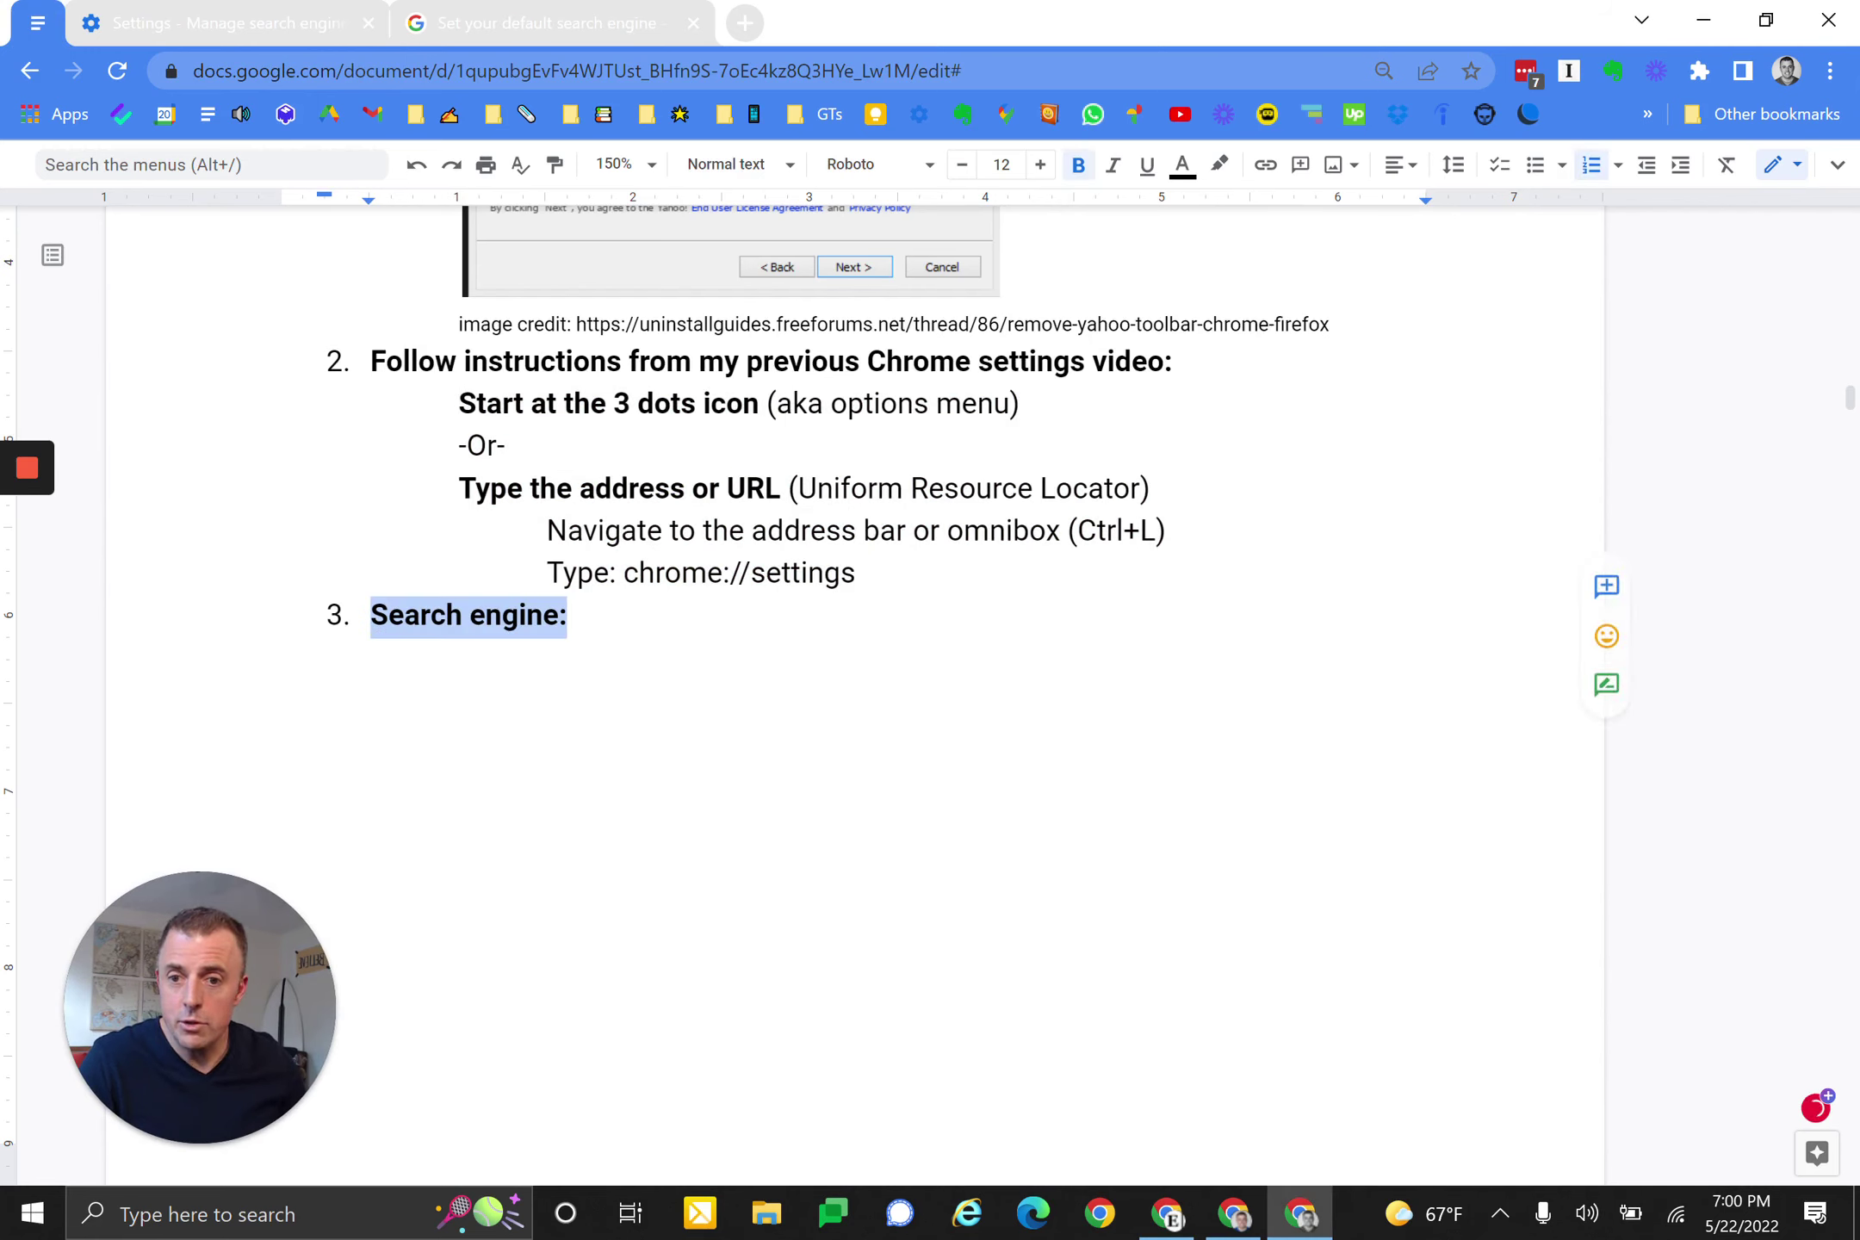
key("ctrl+z")
key("ctrl+z")
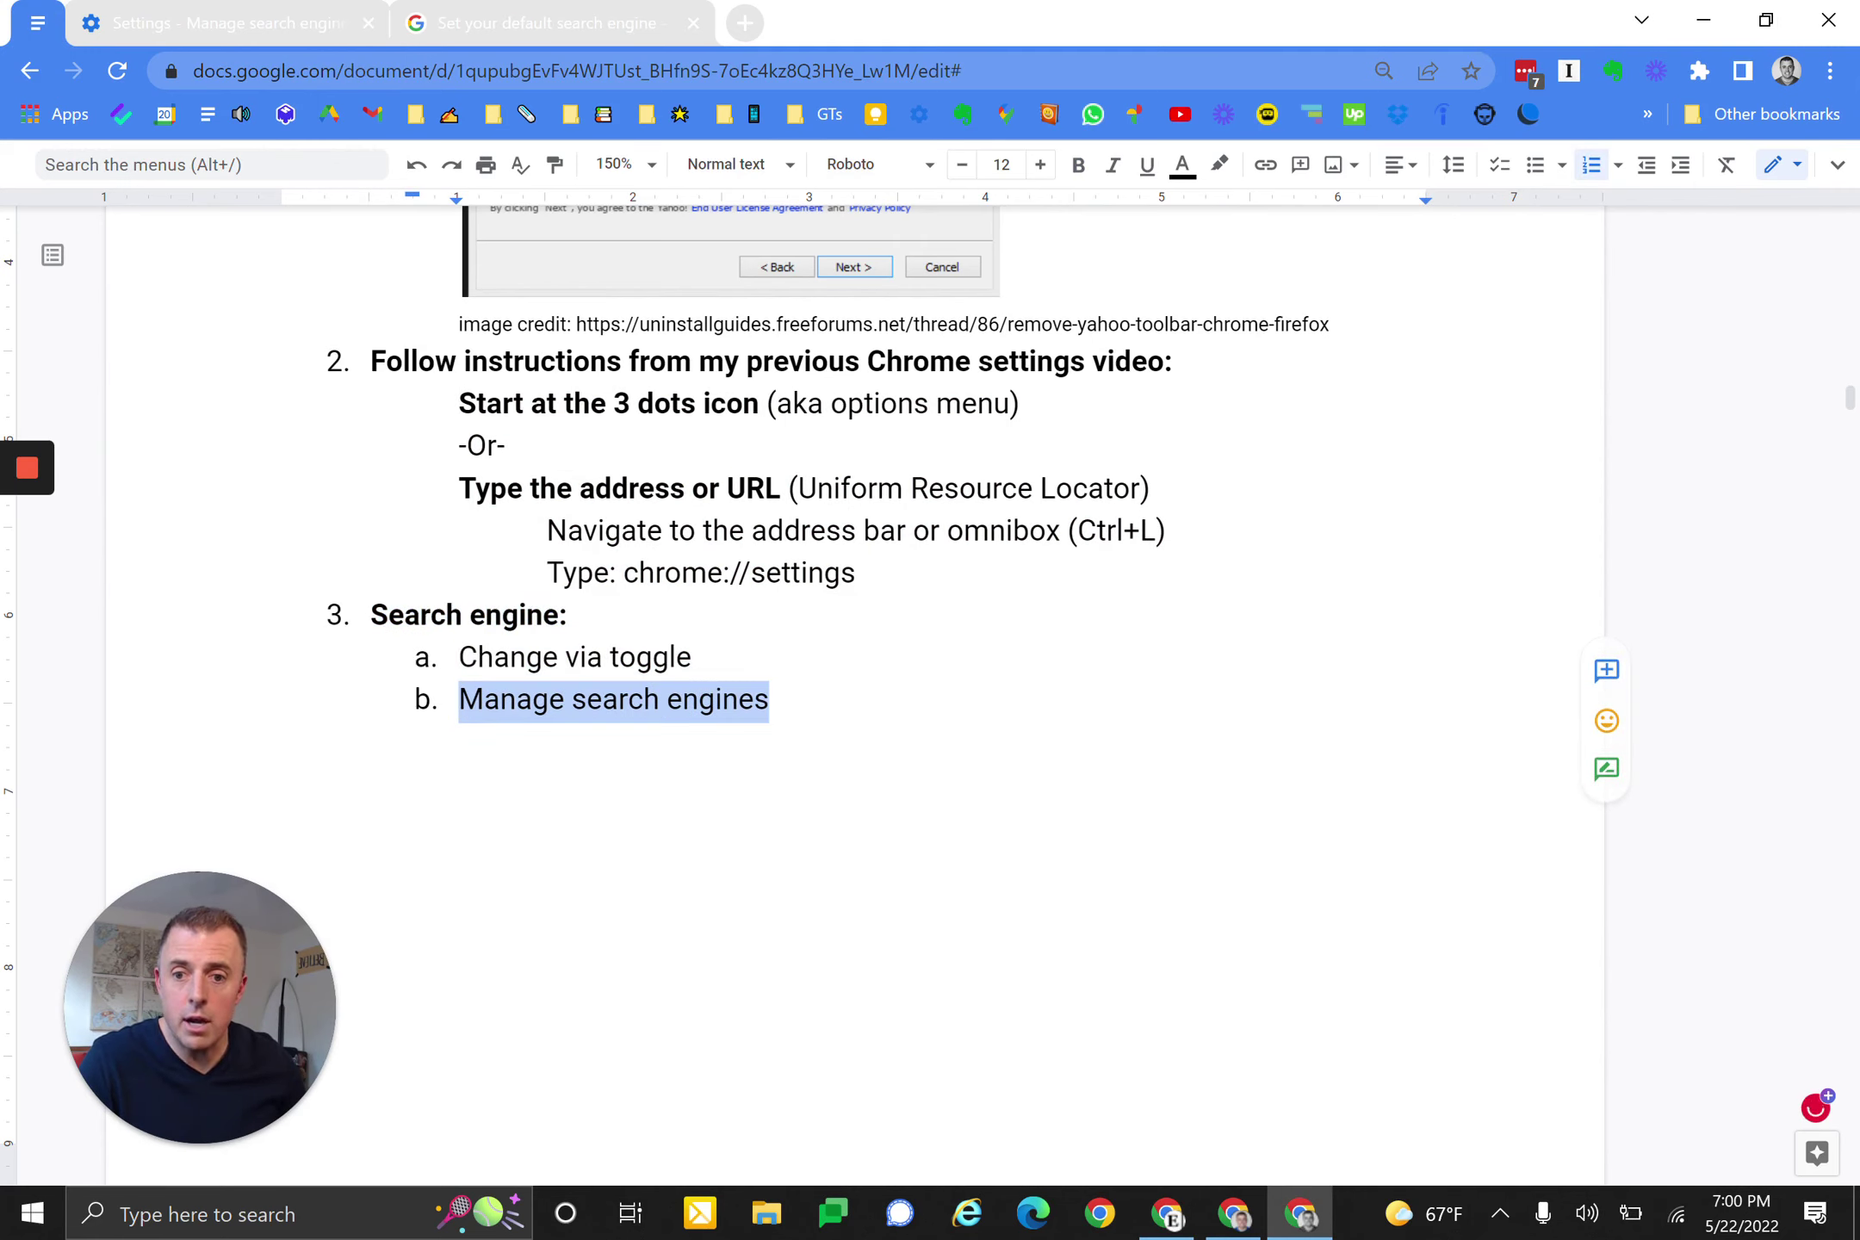
key("ctrl+z")
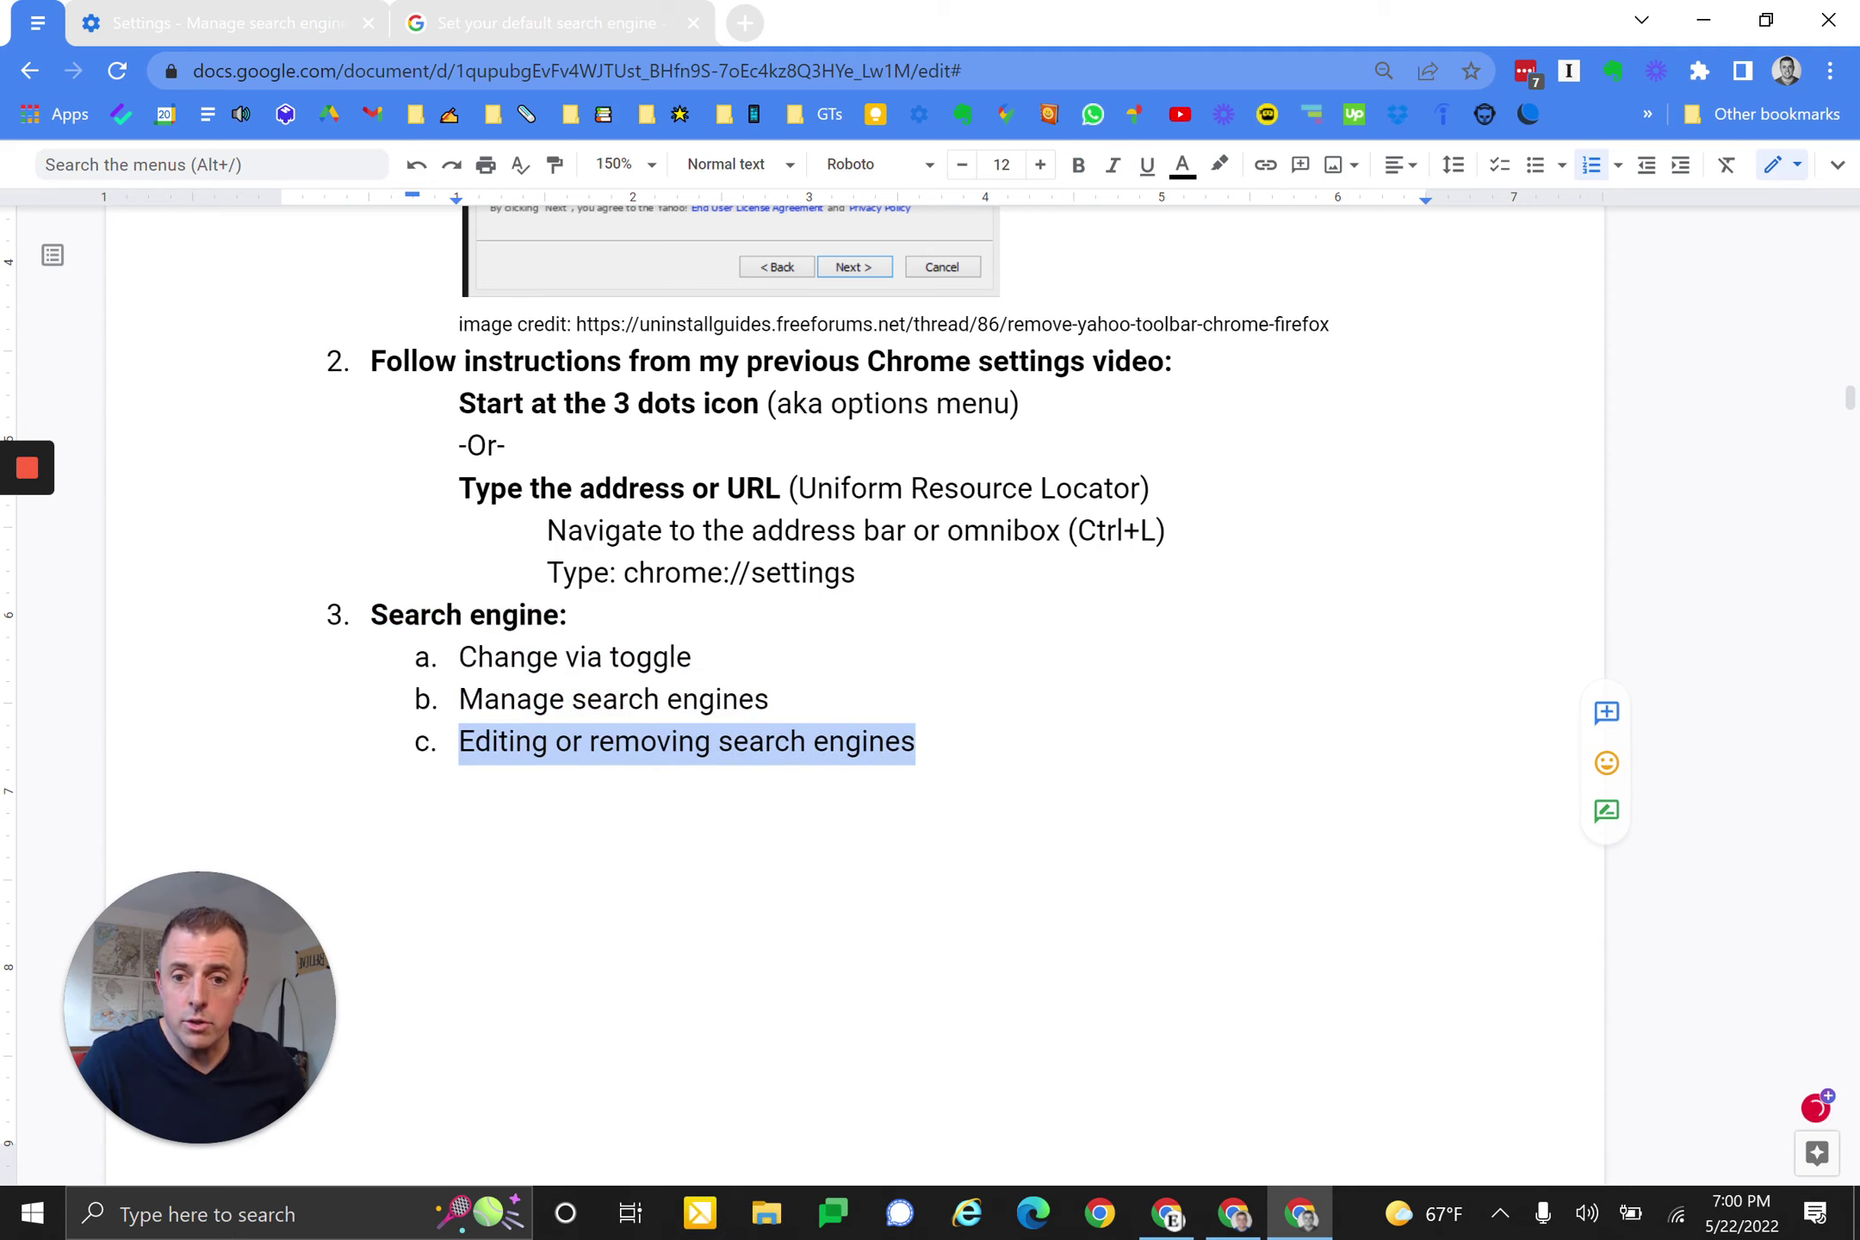
left_click(224, 23)
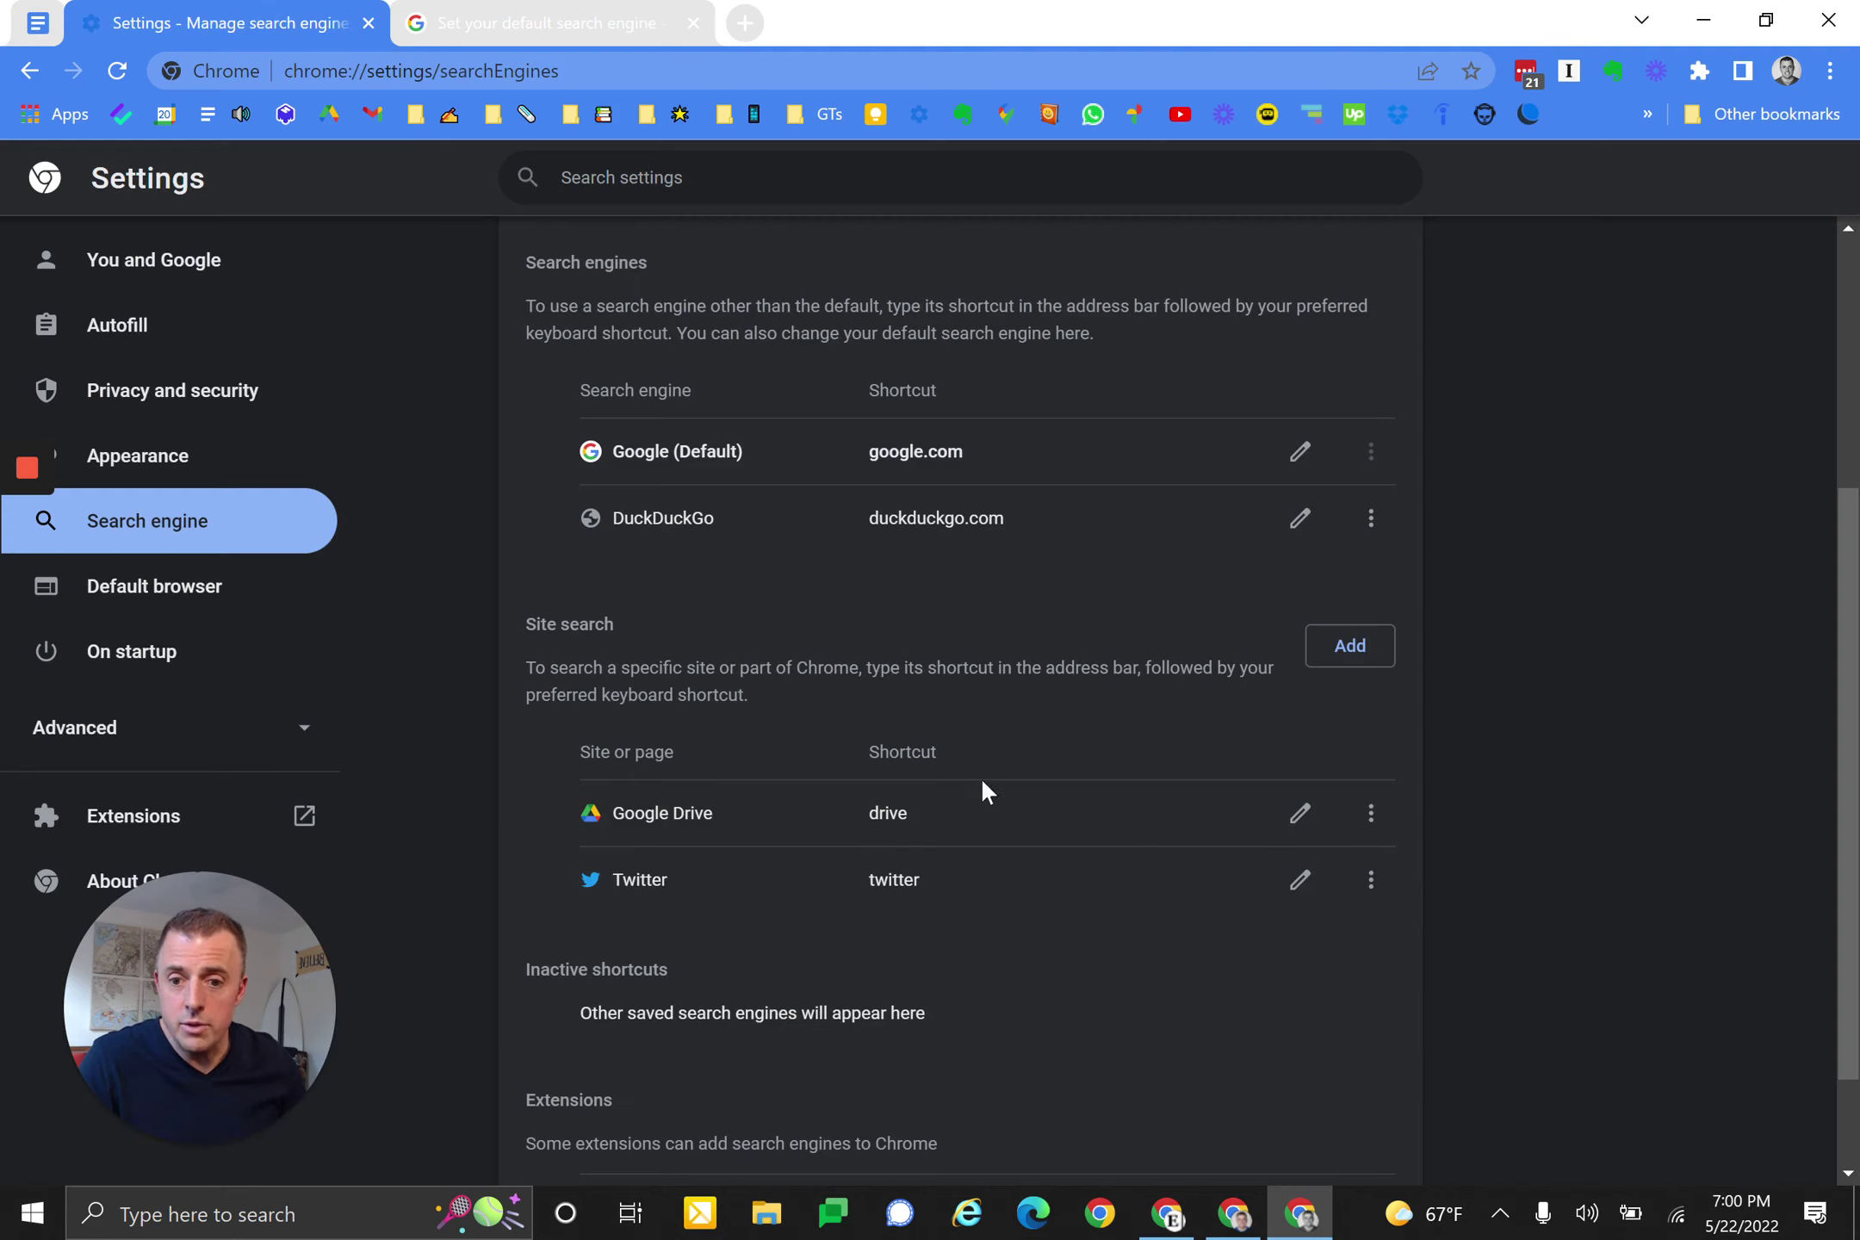
left_click(1300, 450)
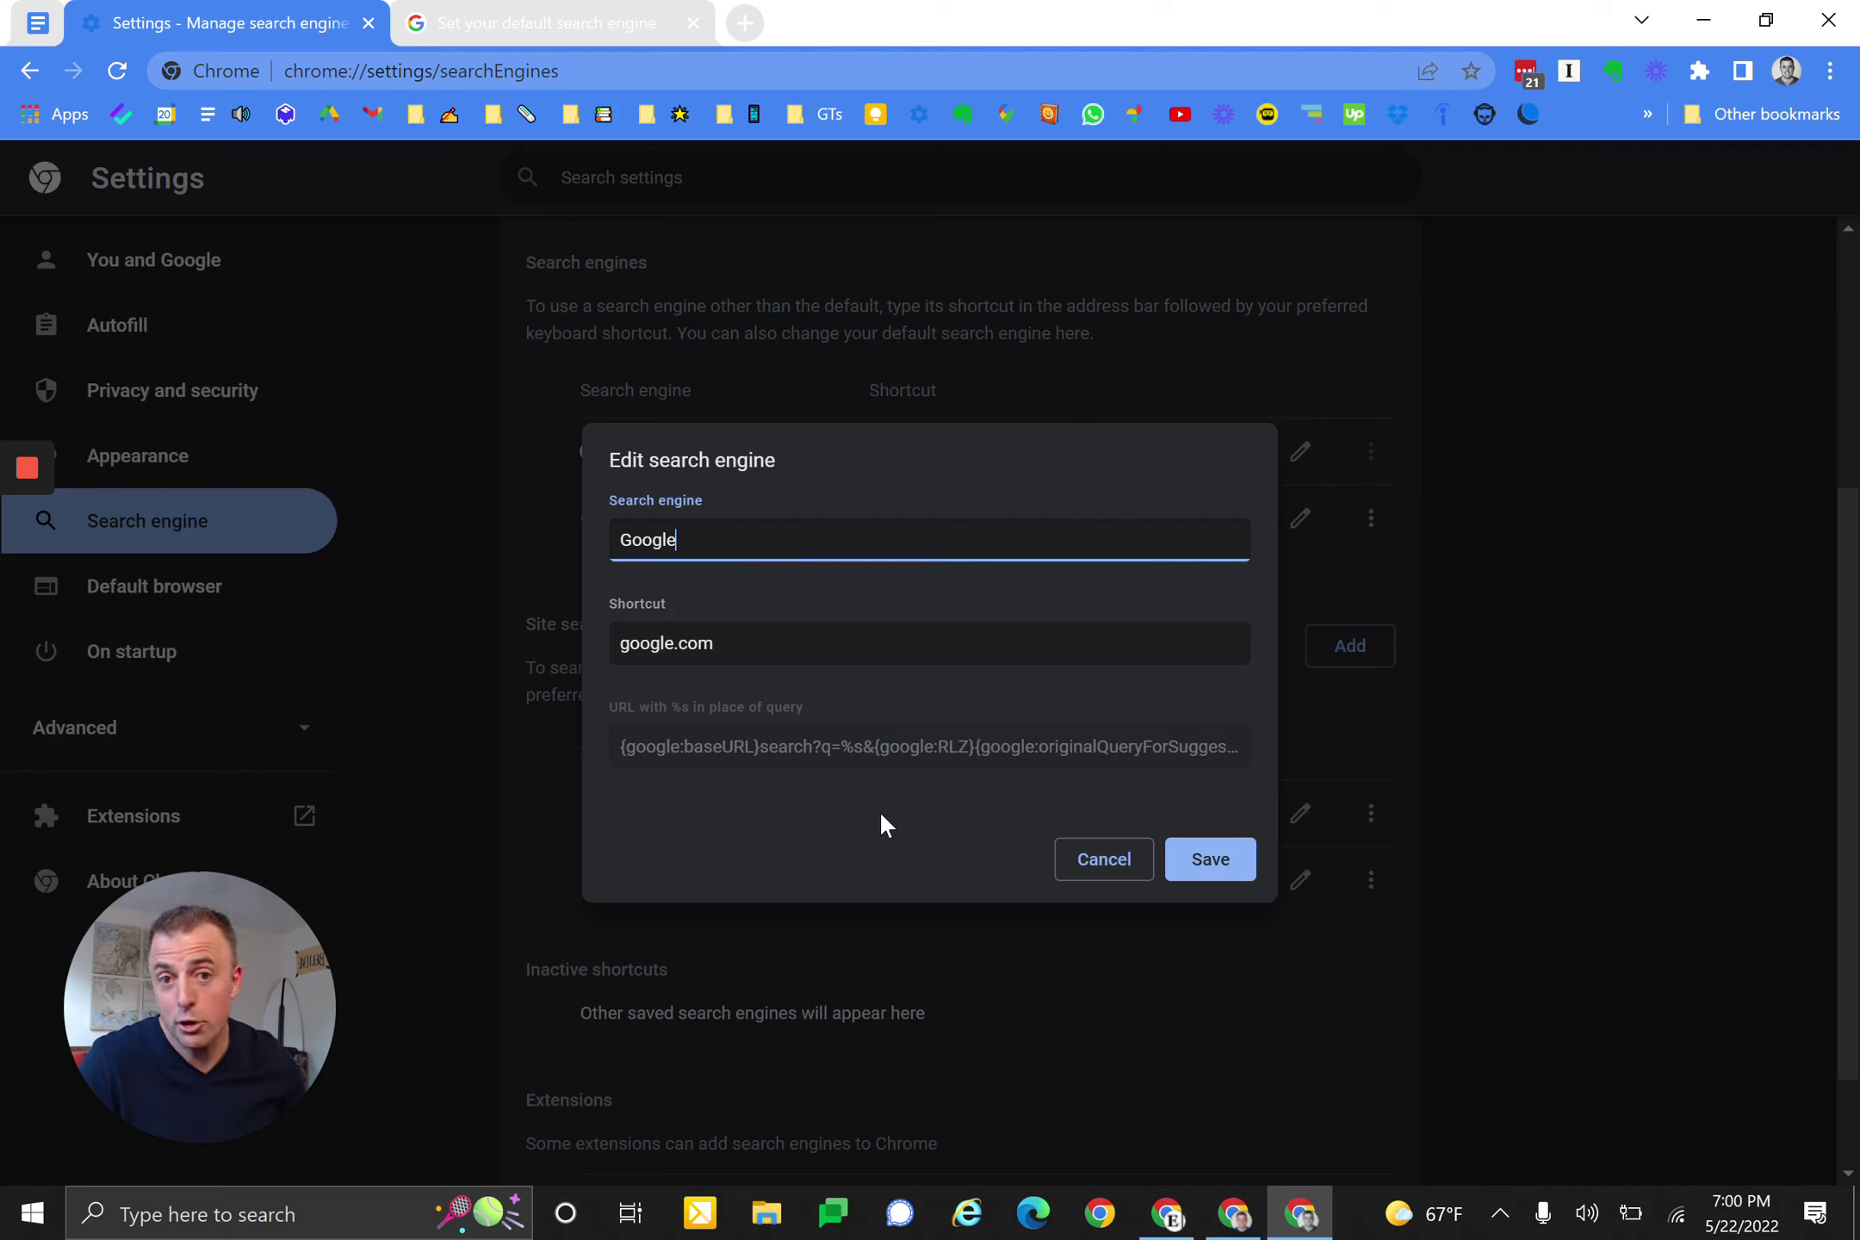
left_click(1114, 859)
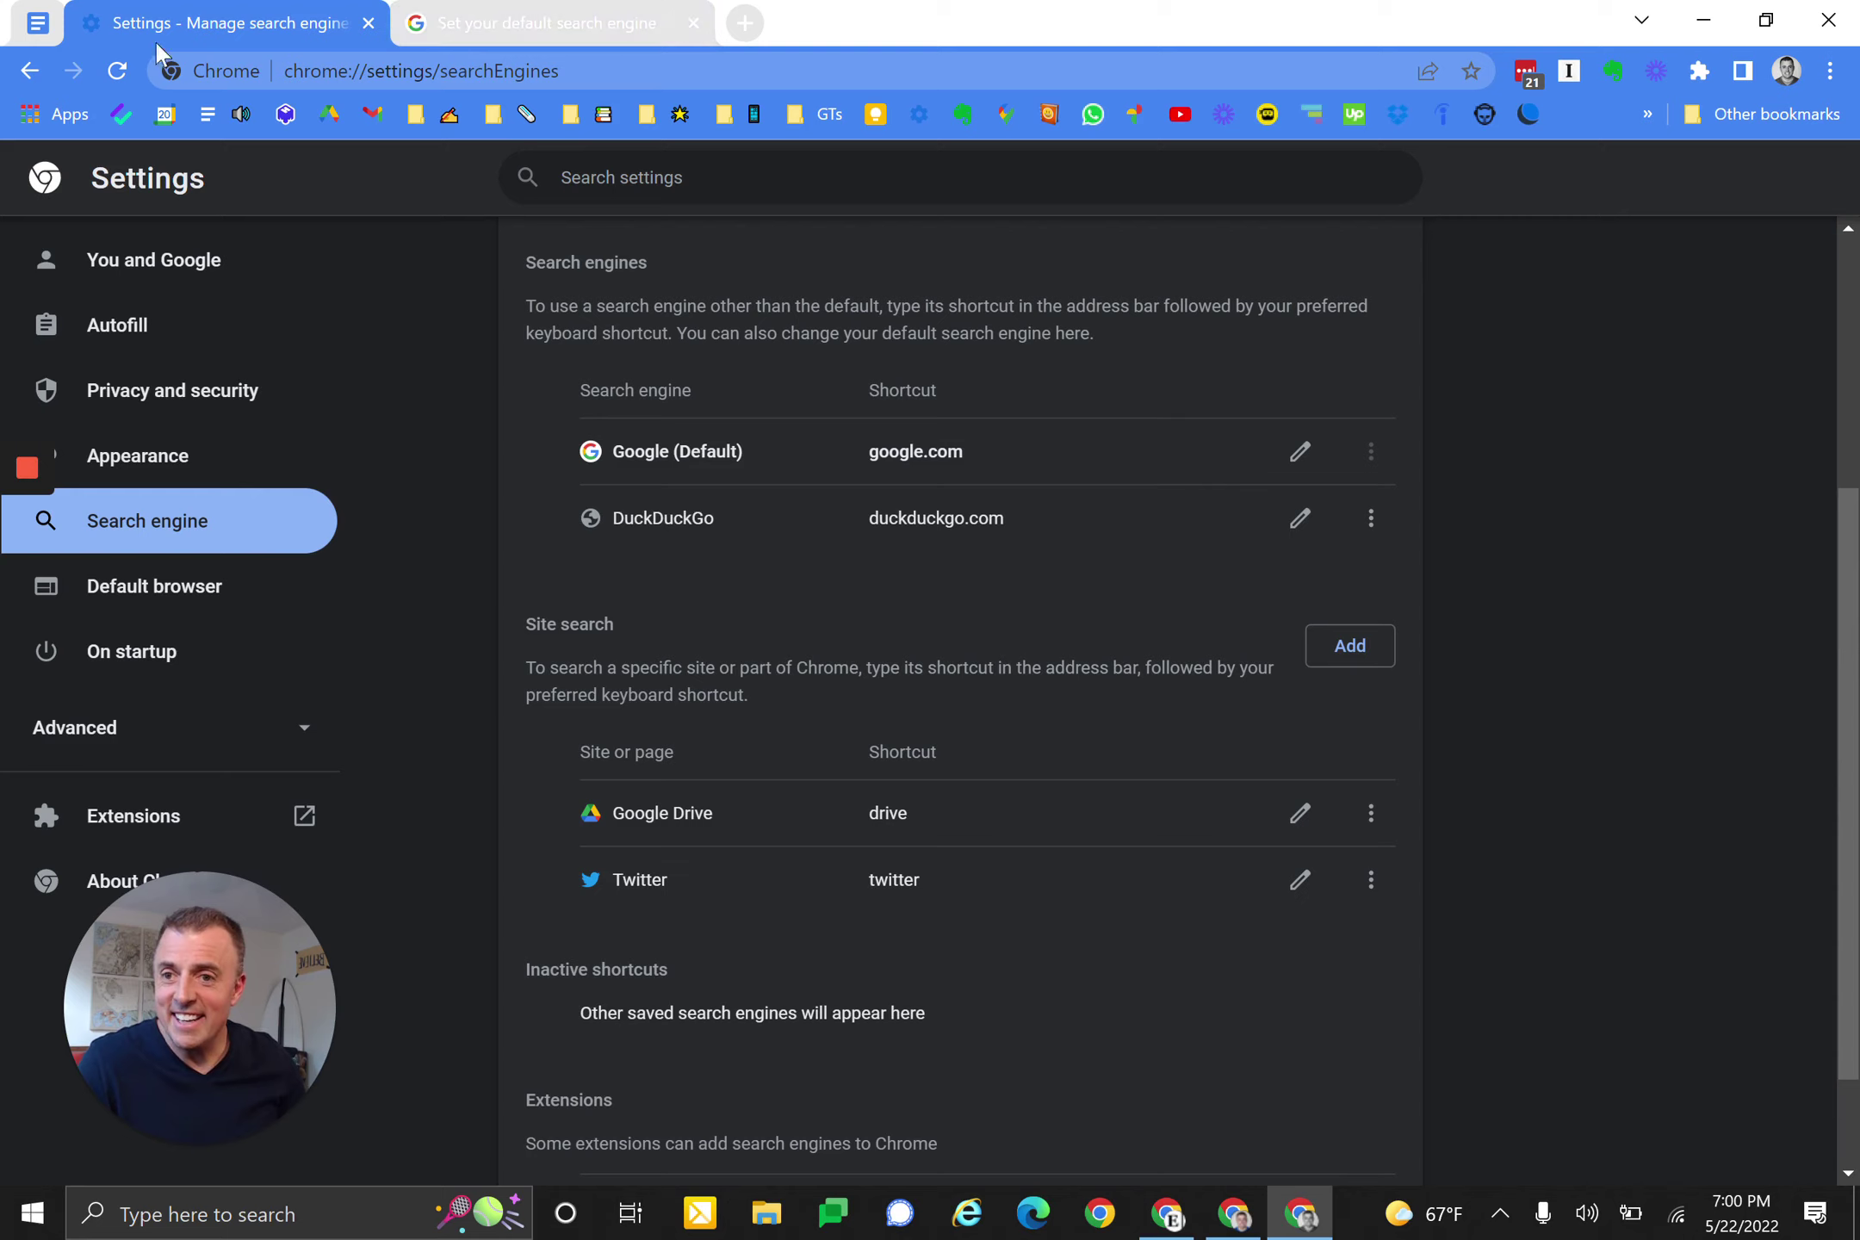
left_click(37, 23)
- Redo the subscribe, share and questions lines, plus 'This outline!' and 'How to reach me online!' items
scroll(852, 688, "down", 4)
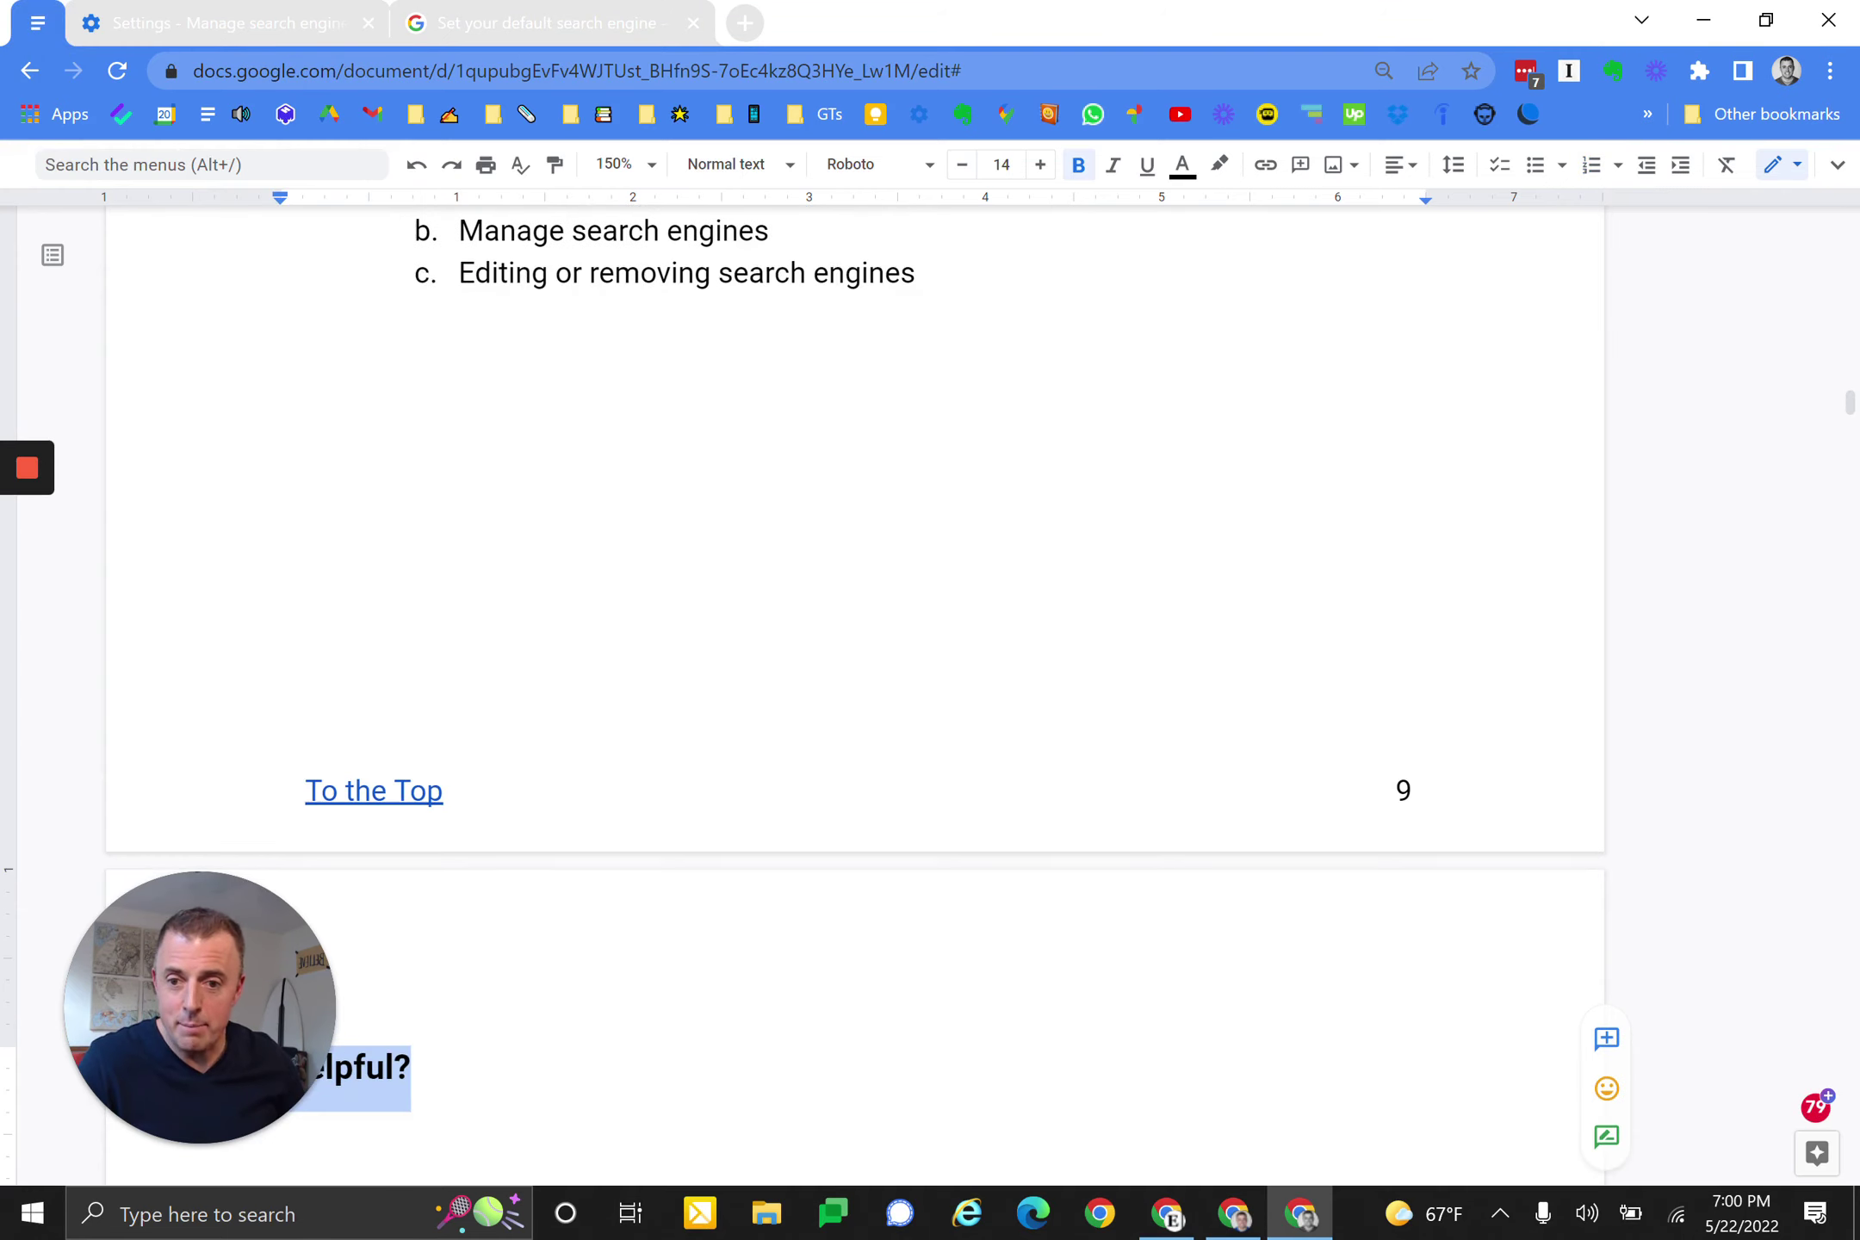
scroll(852, 689, "down", 3)
scroll(852, 689, "down", 2)
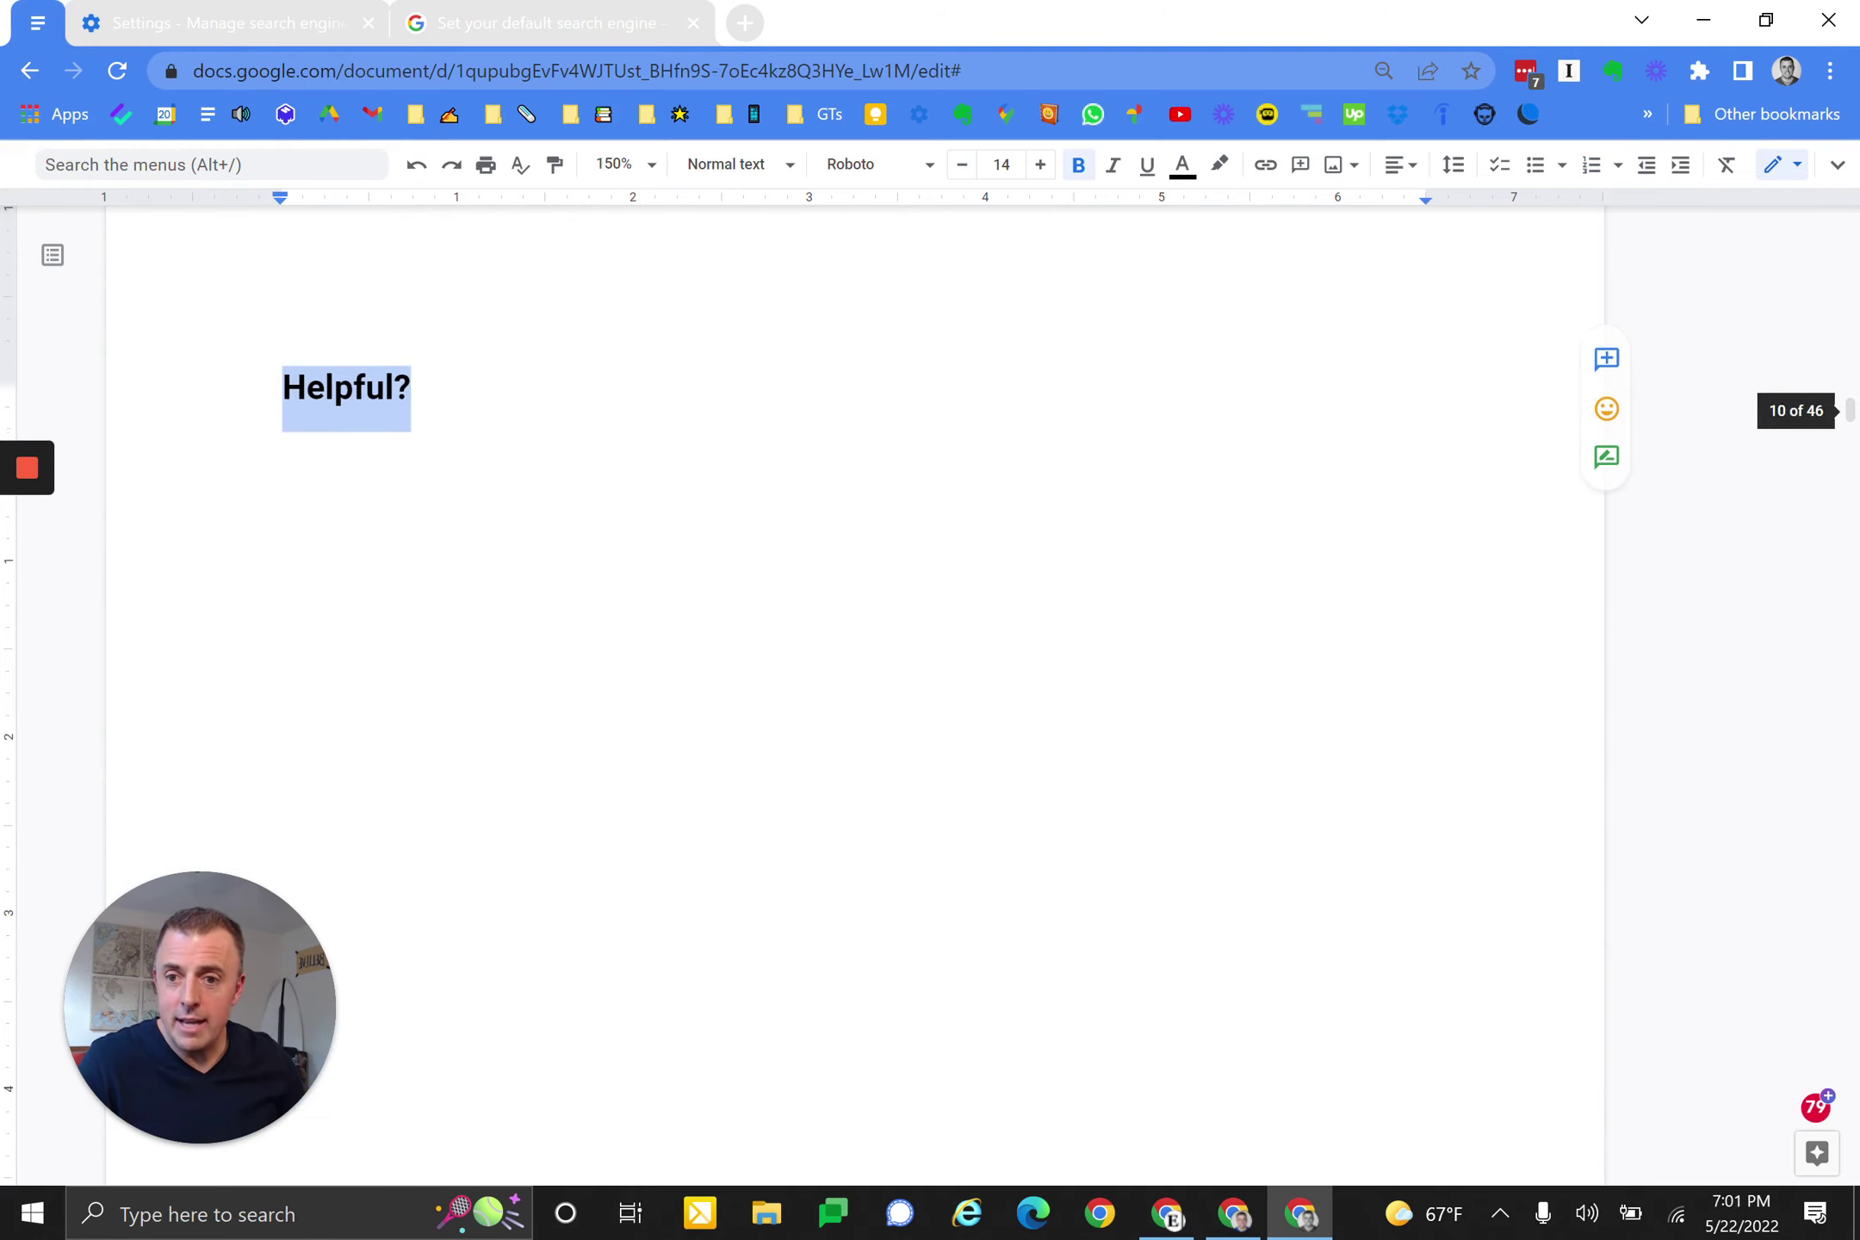
key("ctrl+y")
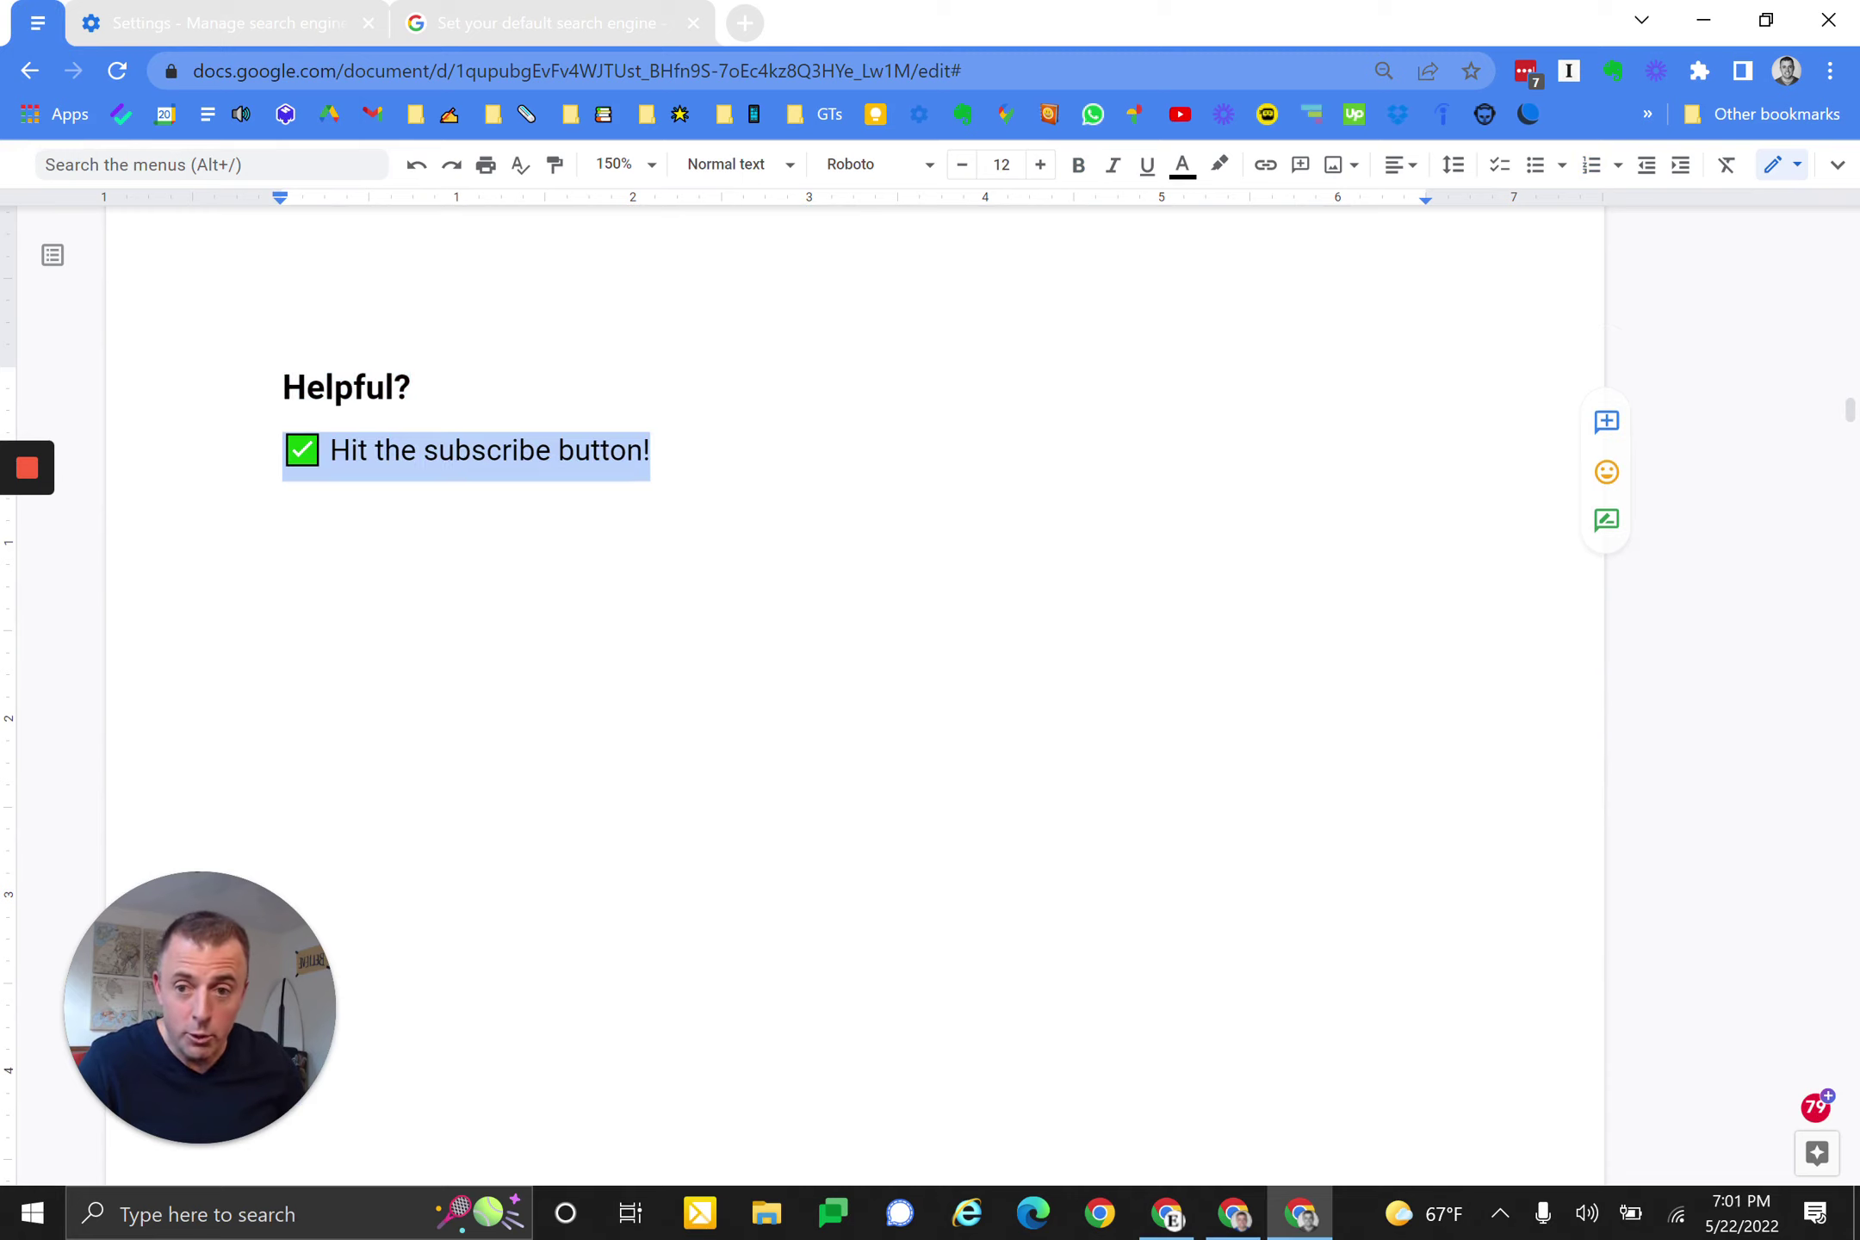
key("ctrl+y")
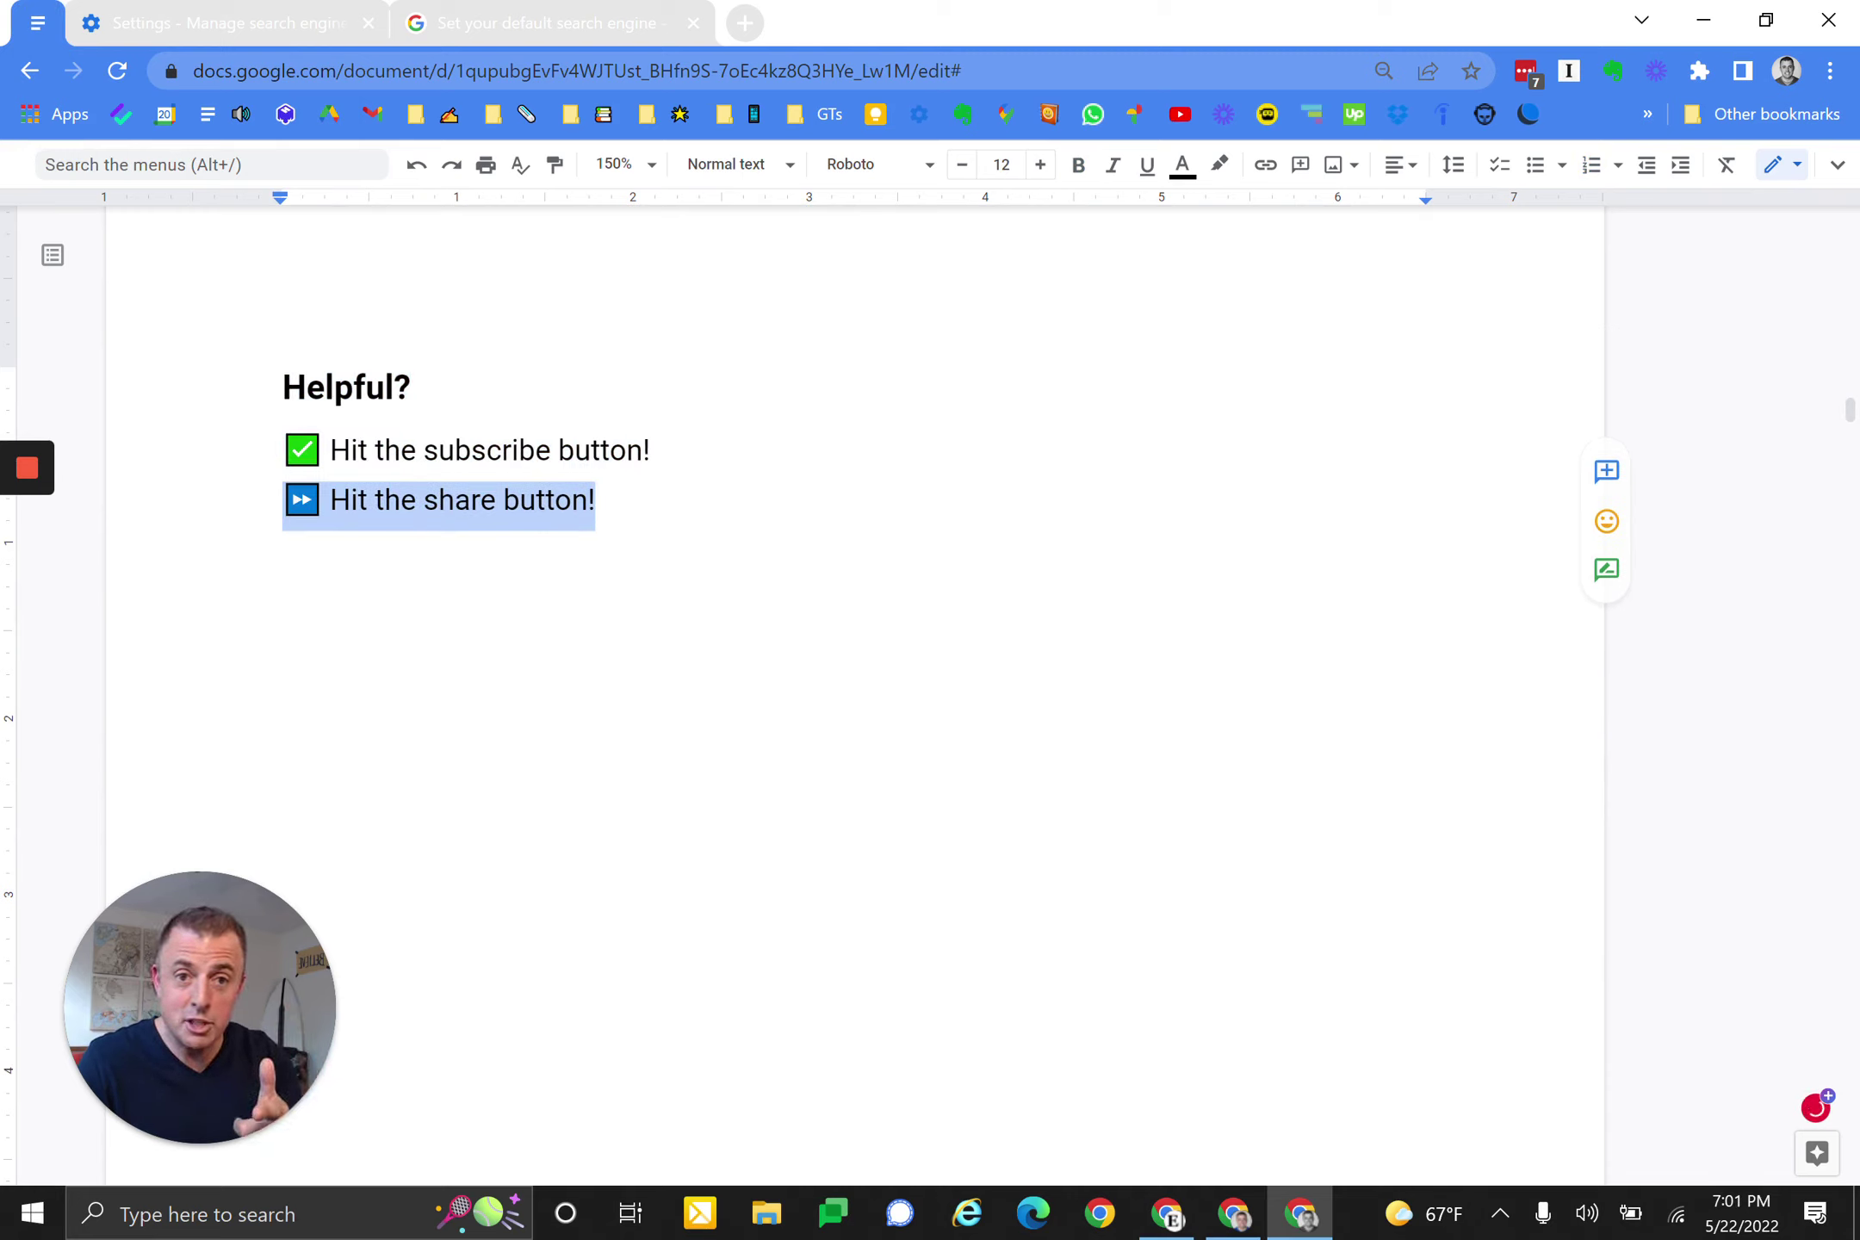
key("ctrl+y")
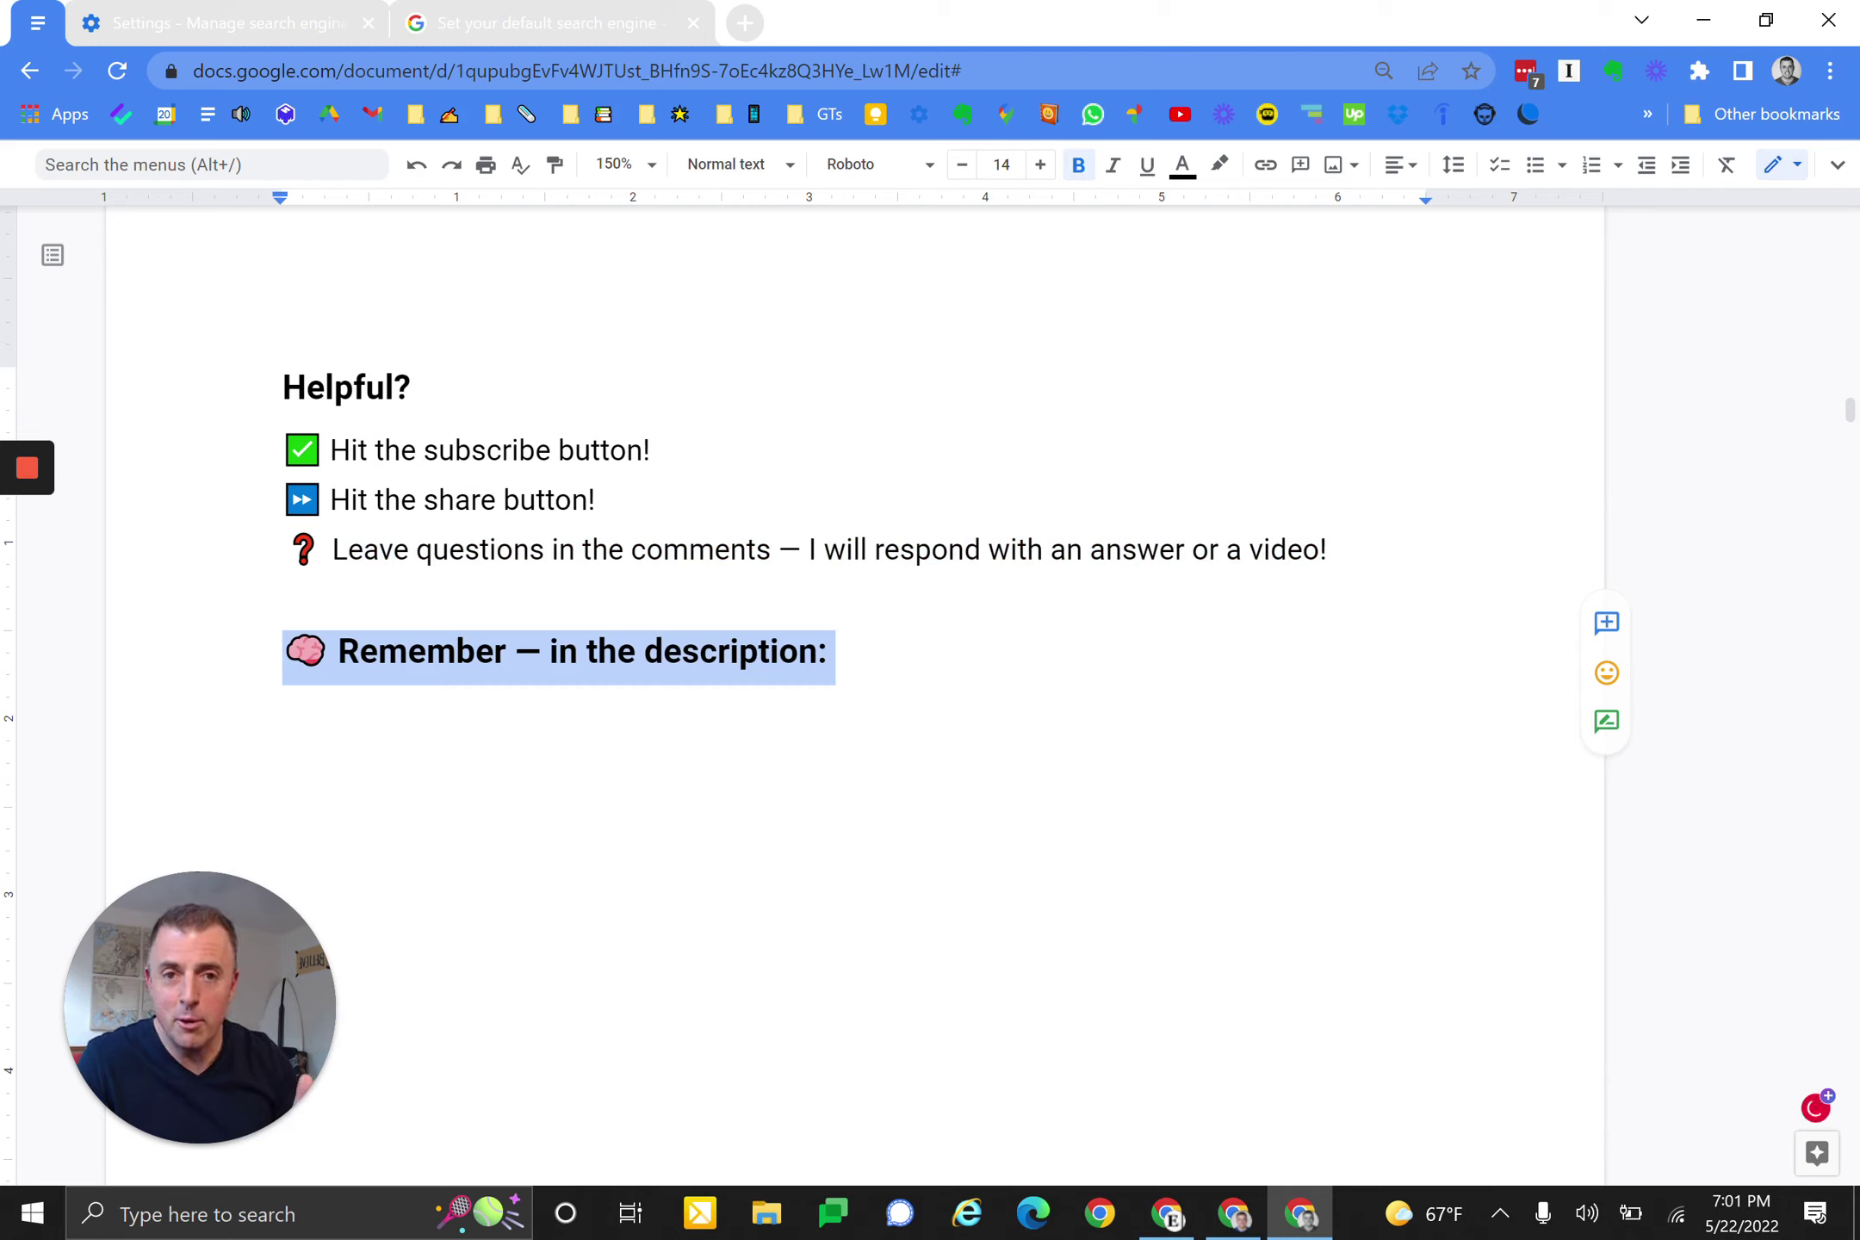
key("ctrl+y")
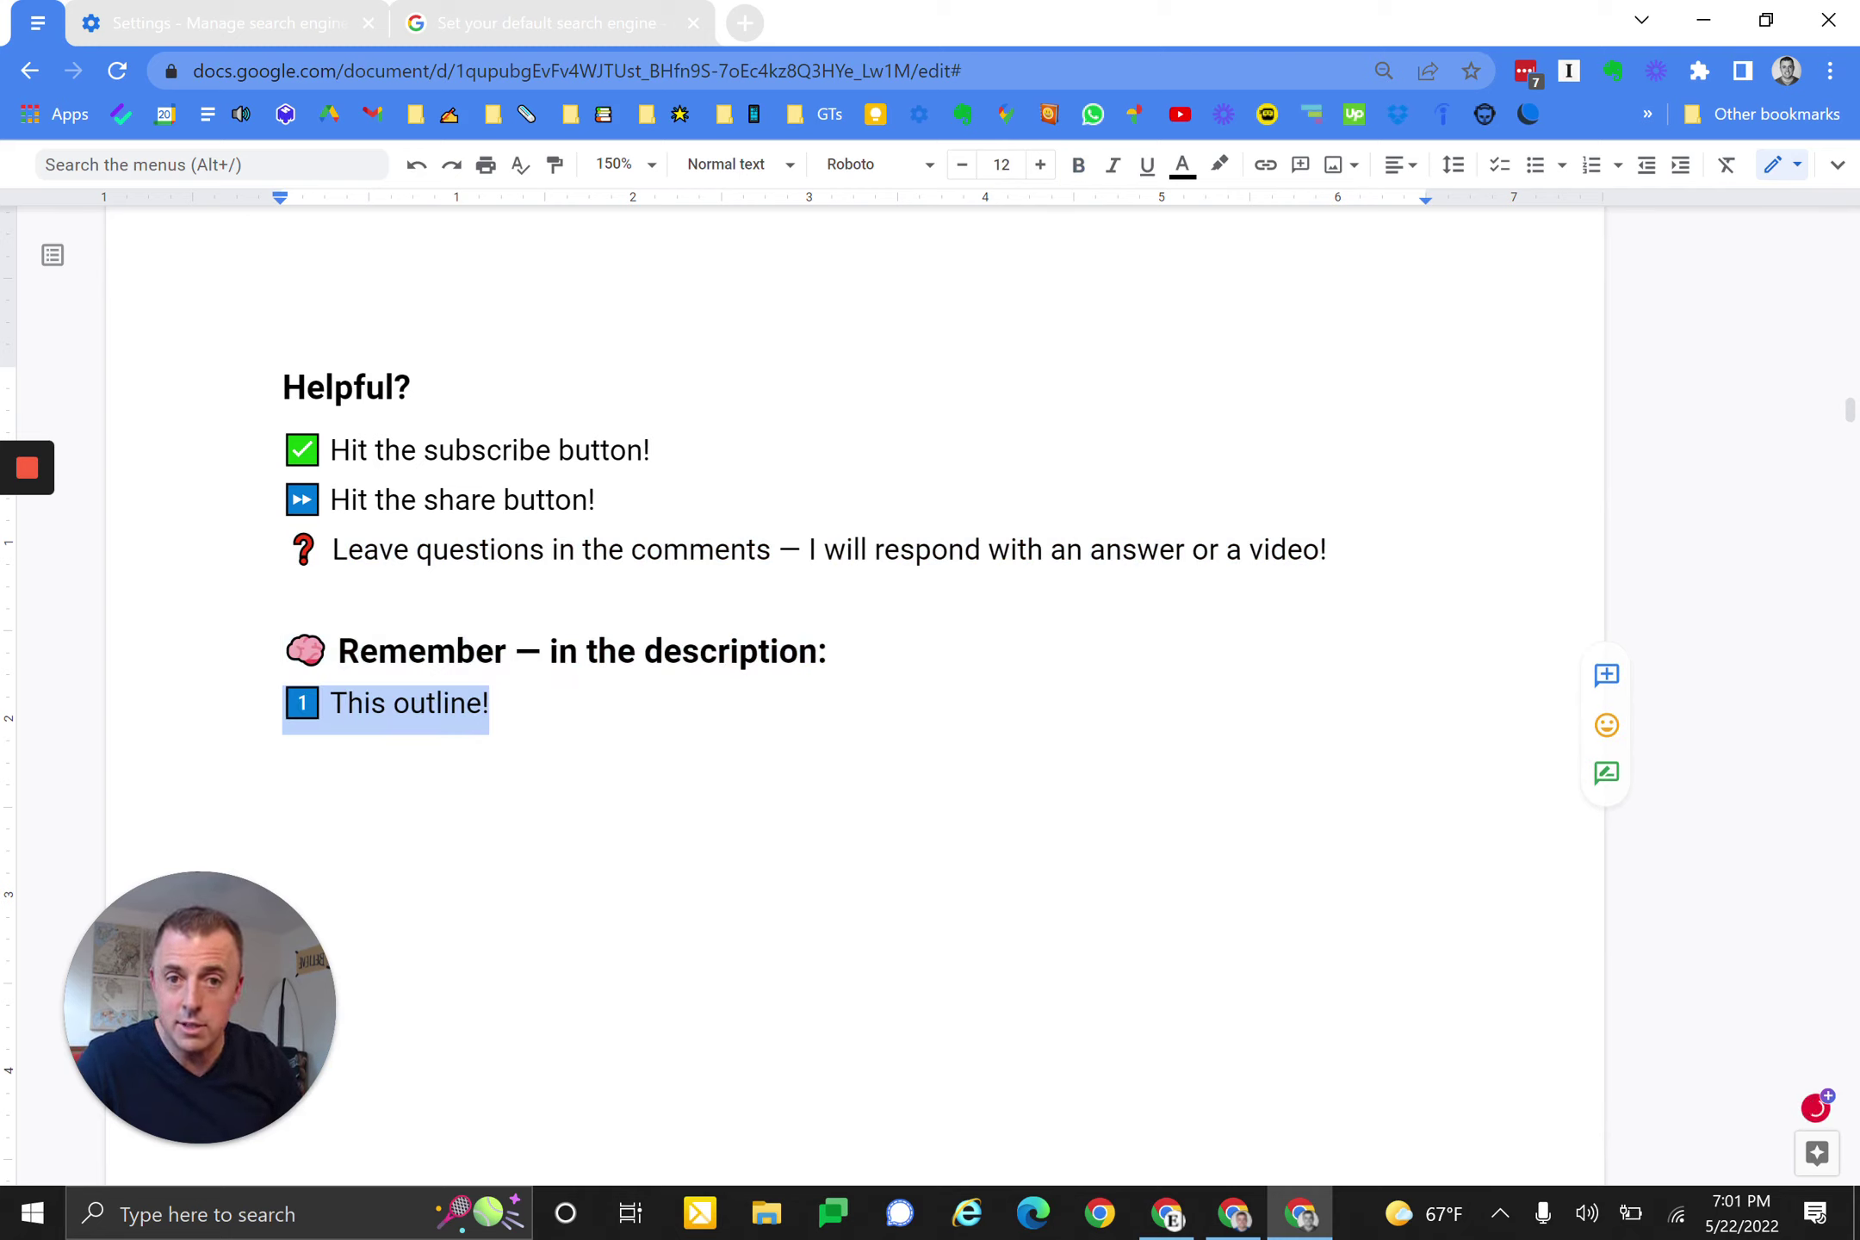
key("ctrl+y")
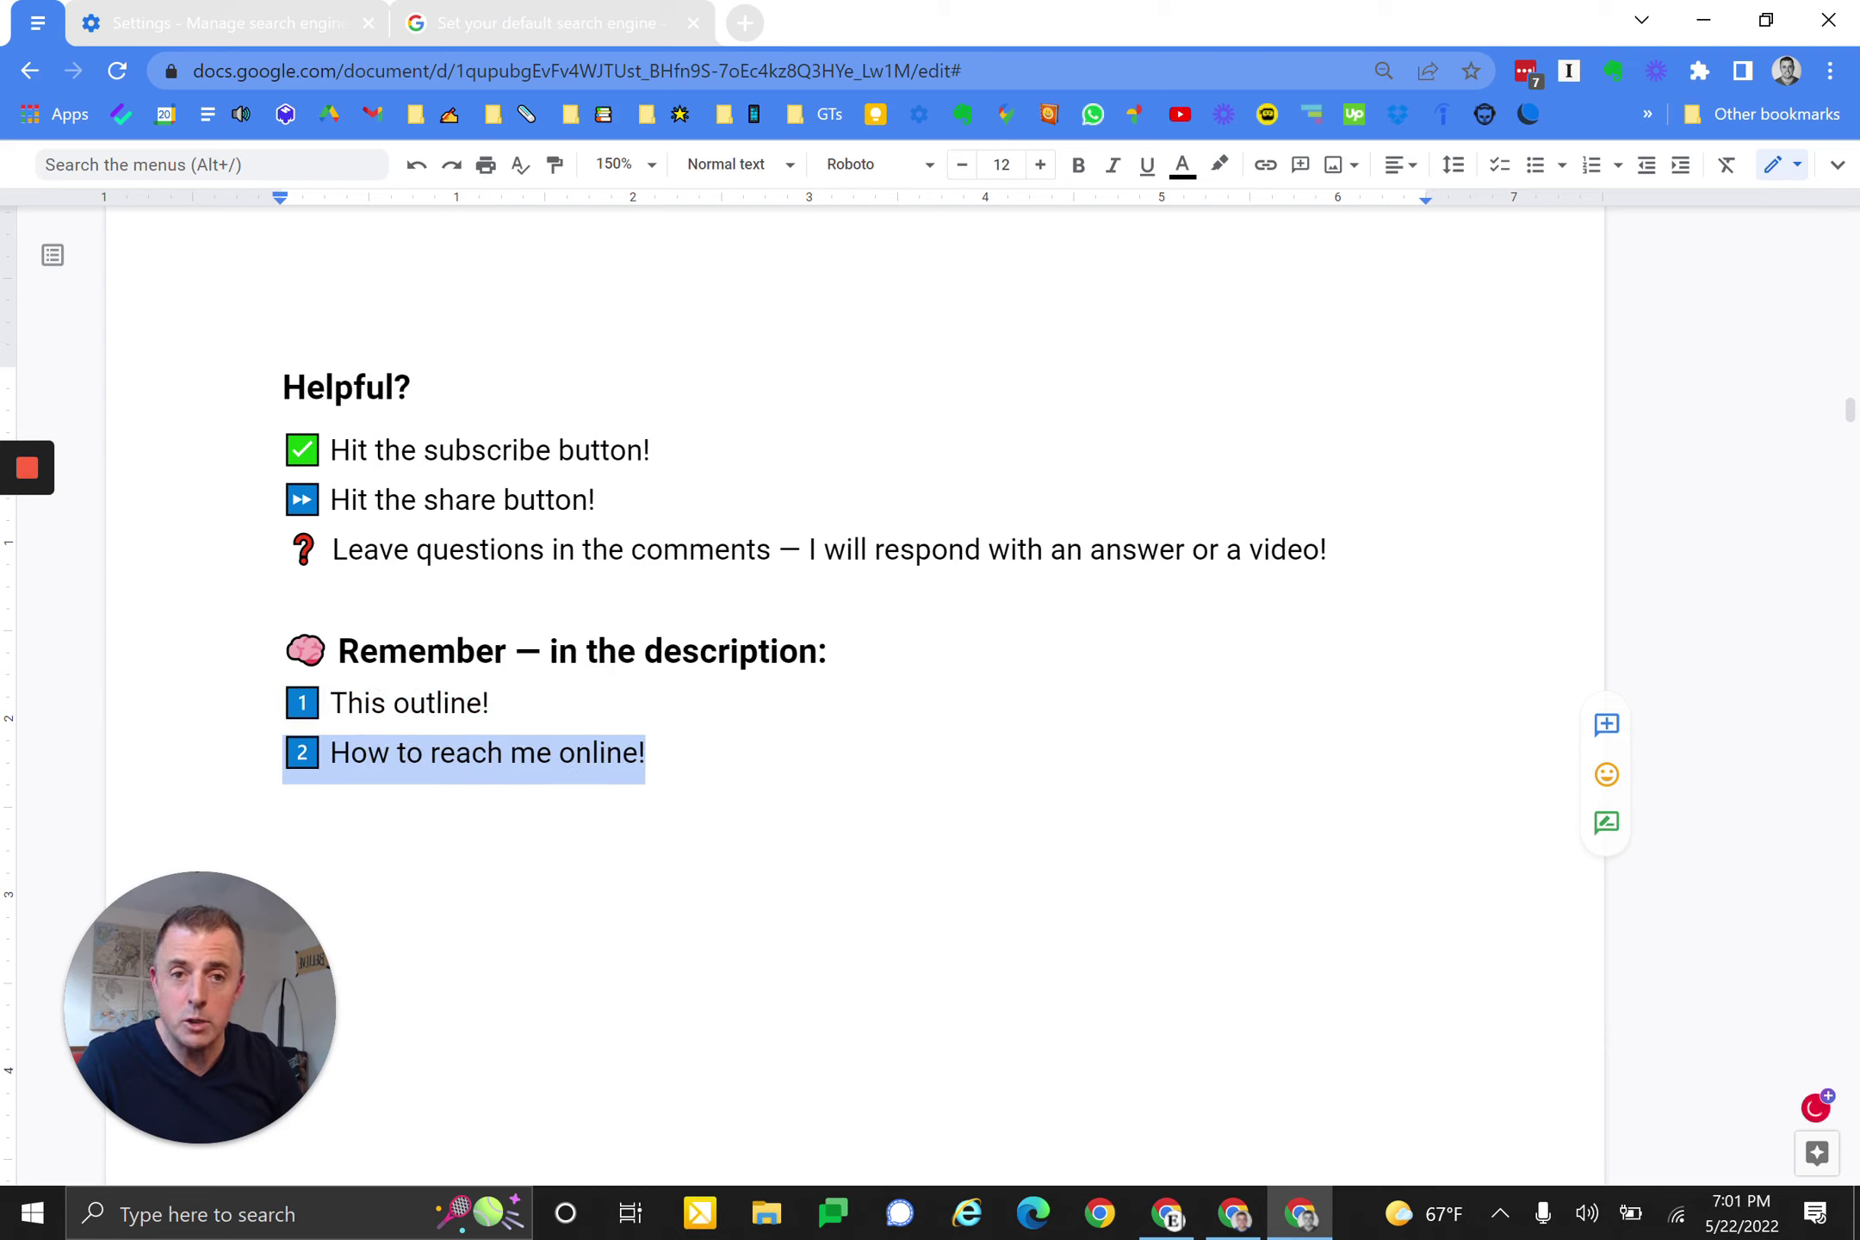